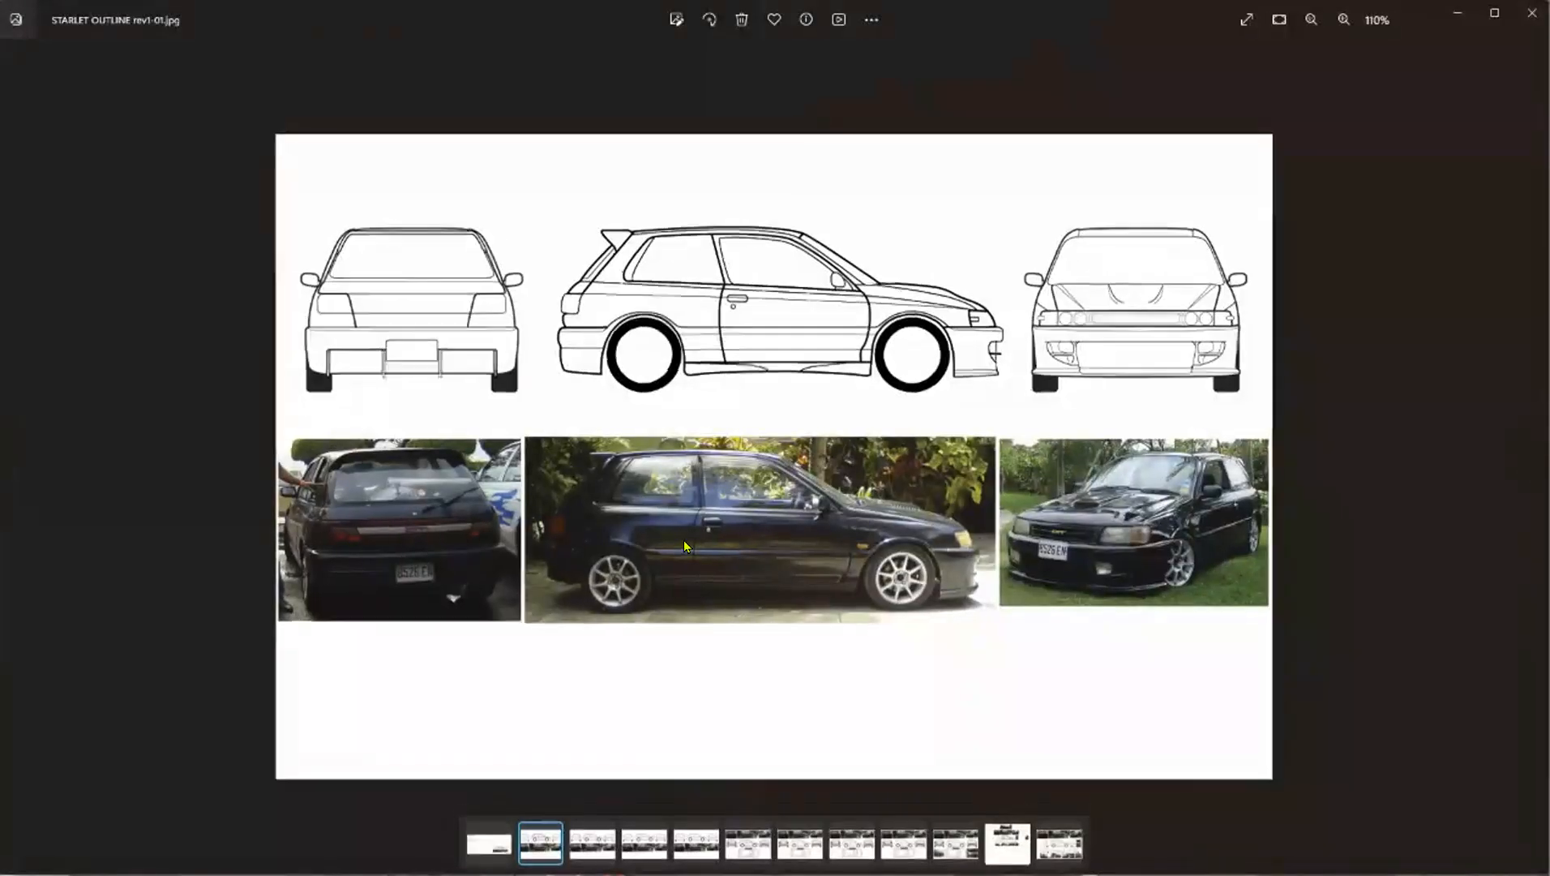
Examine the rear, side and front car photos and the matching line drawings in STARLET OUTLINE rev1-01.jpg.
scroll(683, 540, "up", 5)
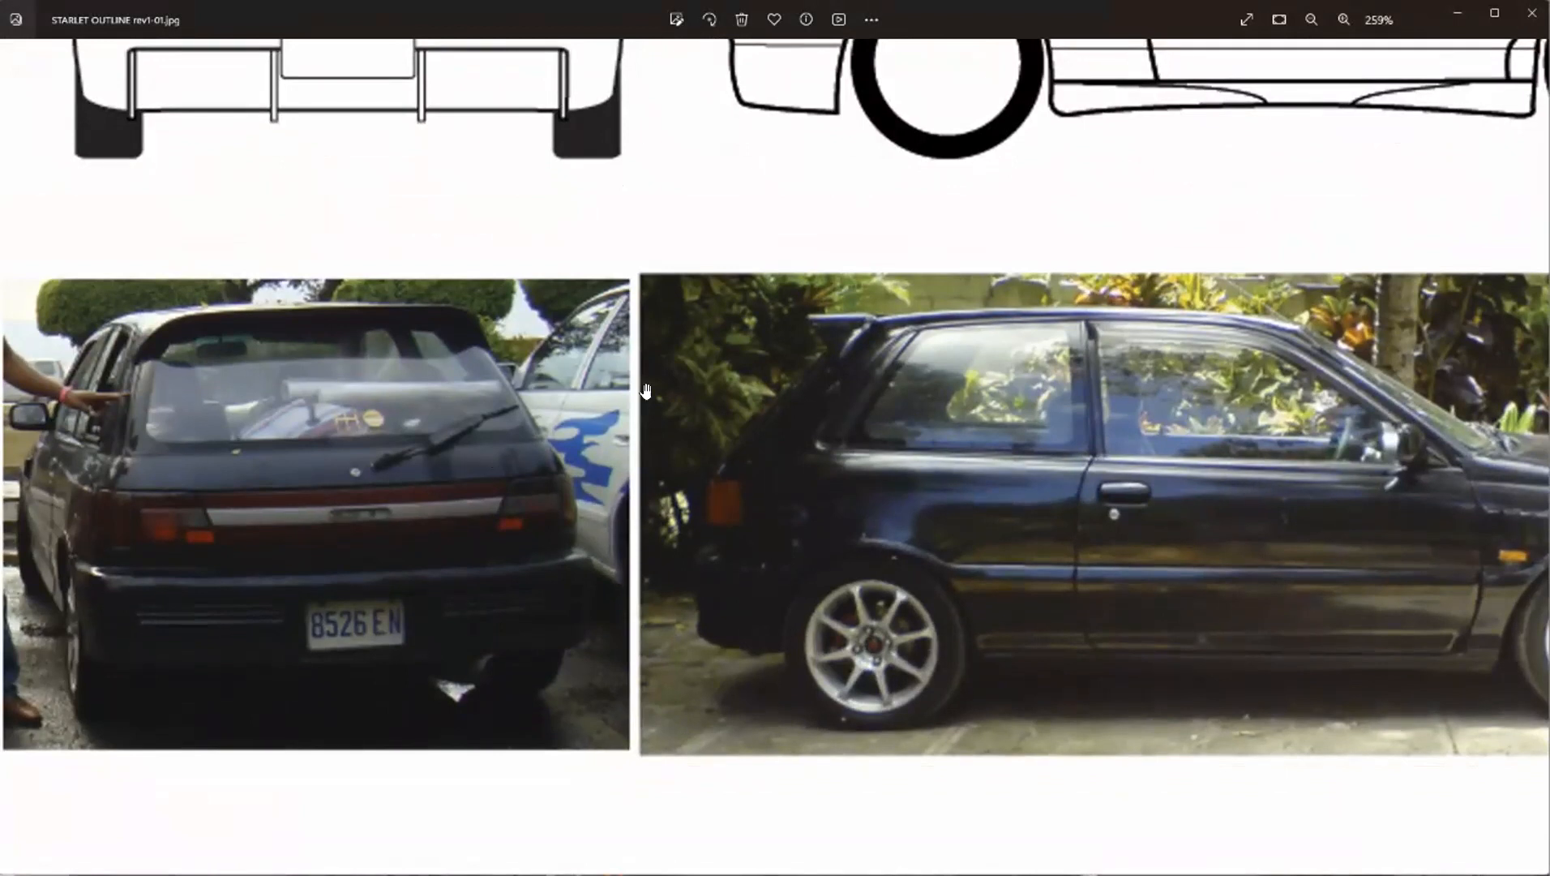
left_click_drag(965, 456, 570, 451)
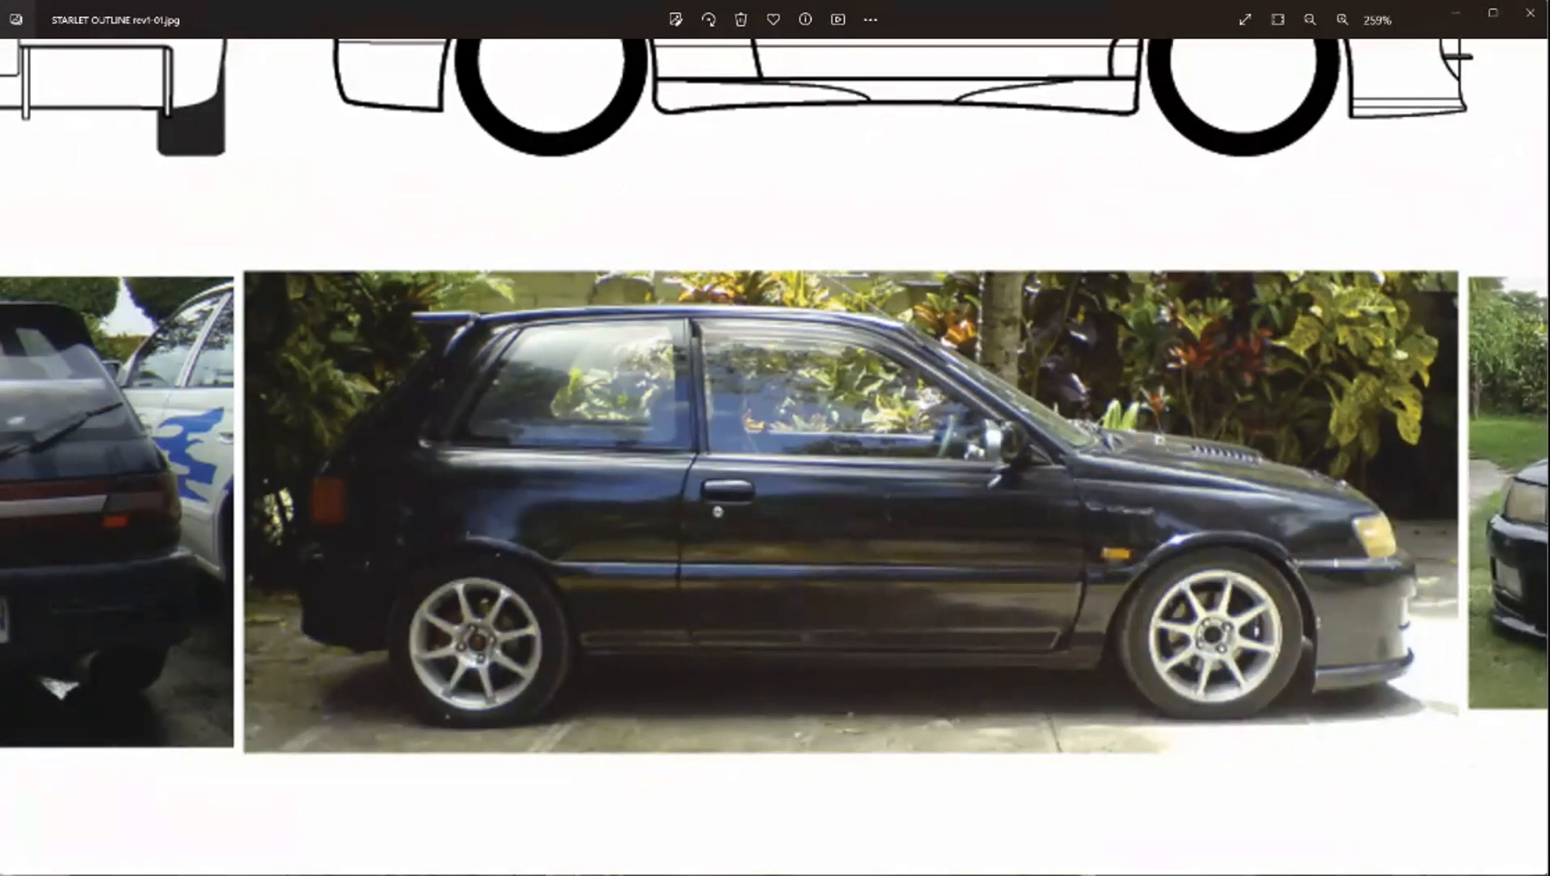
left_click_drag(672, 560, 1209, 556)
scroll(490, 491, "up", 3)
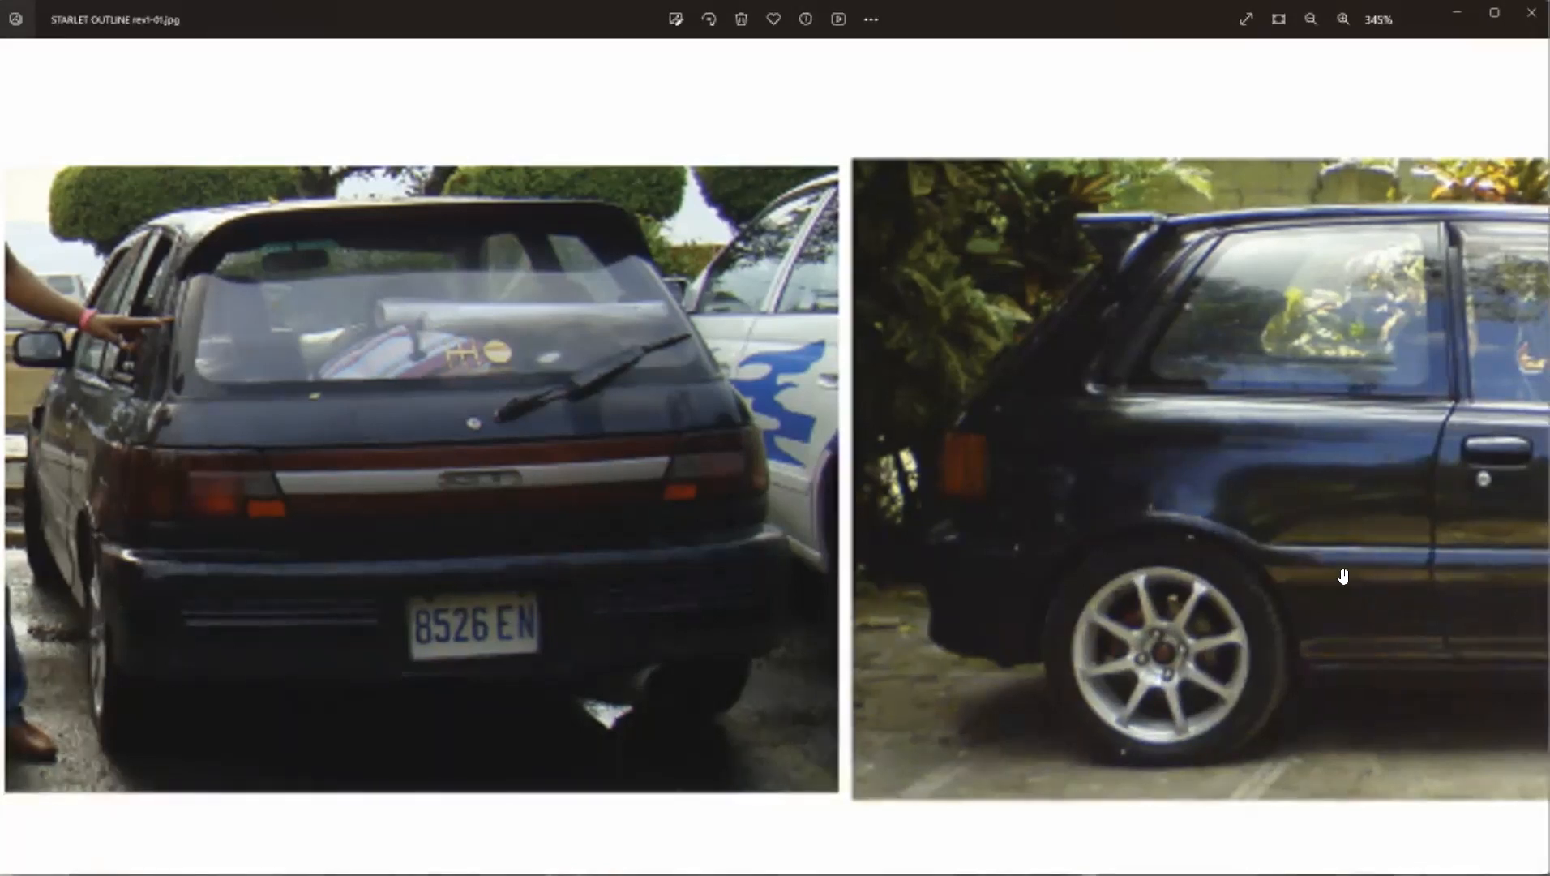
left_click_drag(1059, 541, 464, 506)
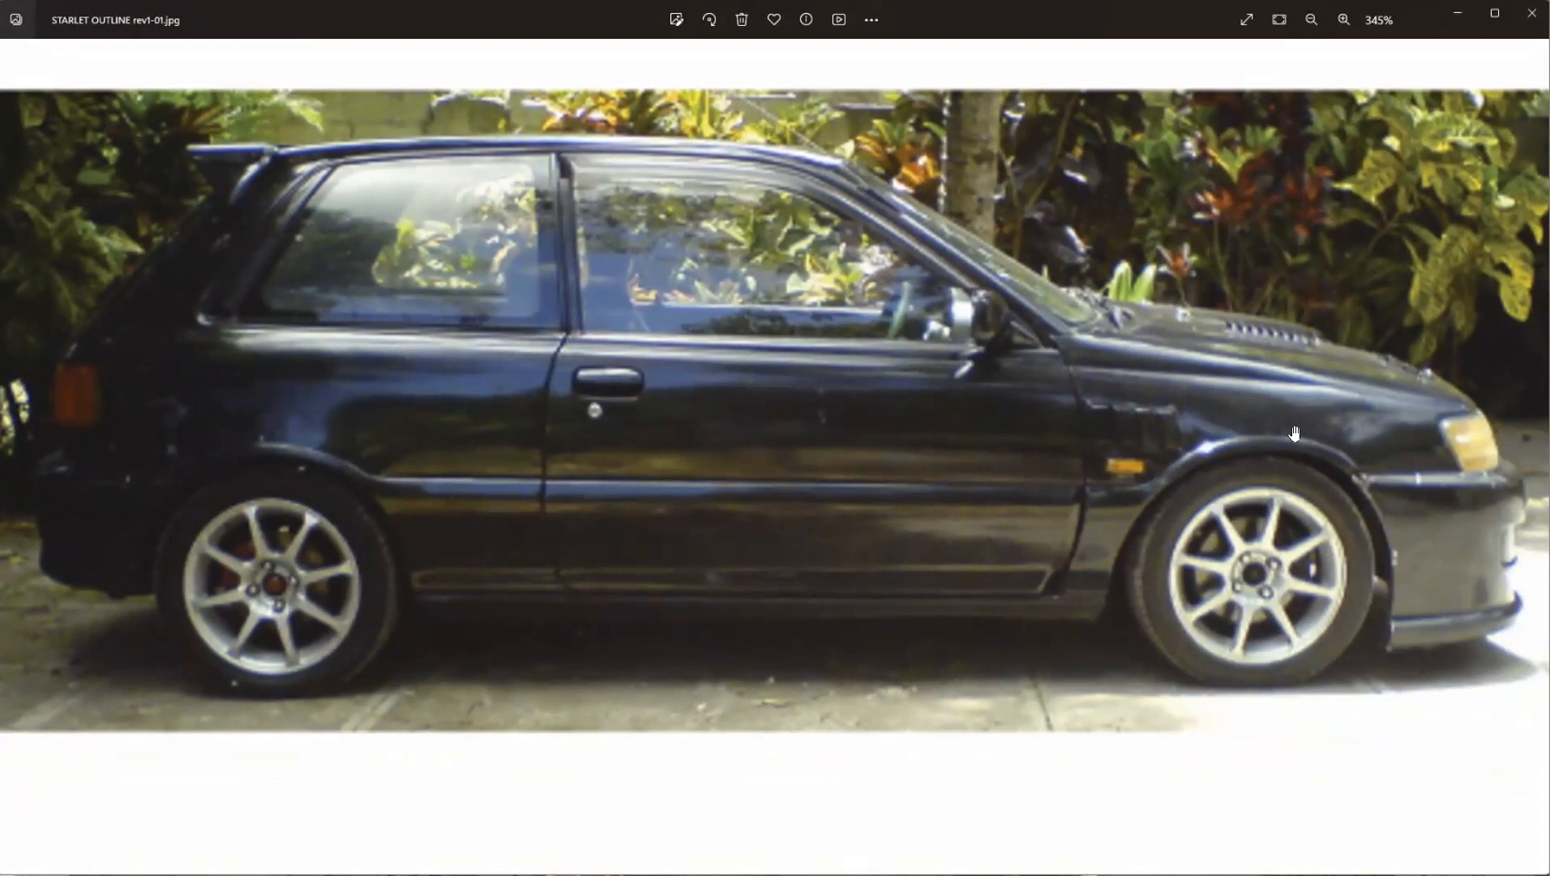
left_click_drag(1325, 540, 652, 518)
left_click_drag(1147, 467, 737, 656)
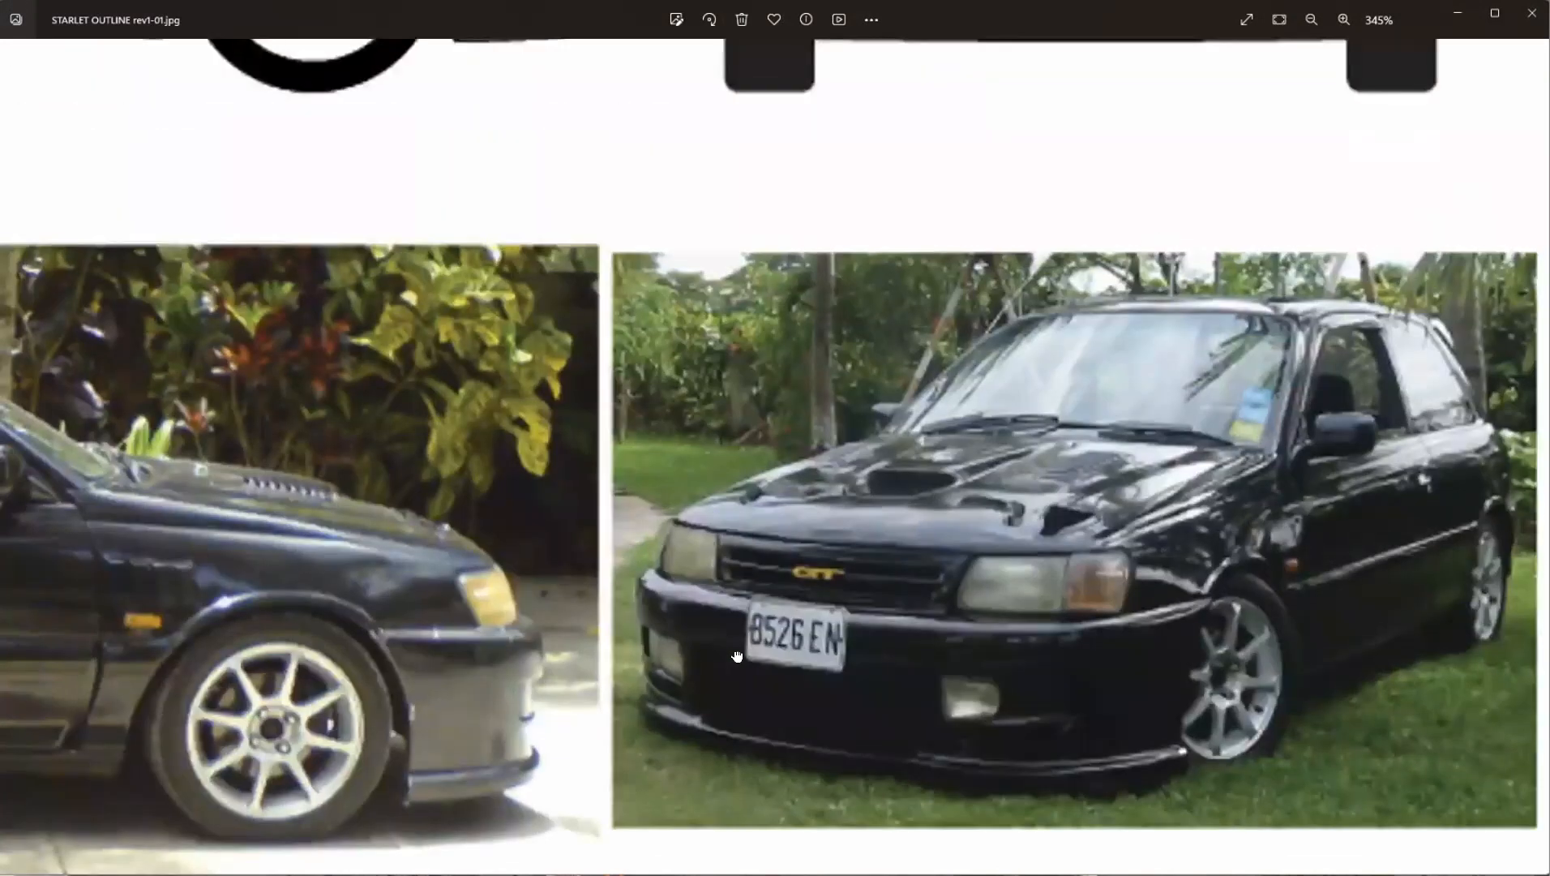
scroll(1131, 609, "down", 3)
scroll(1131, 610, "down", 2)
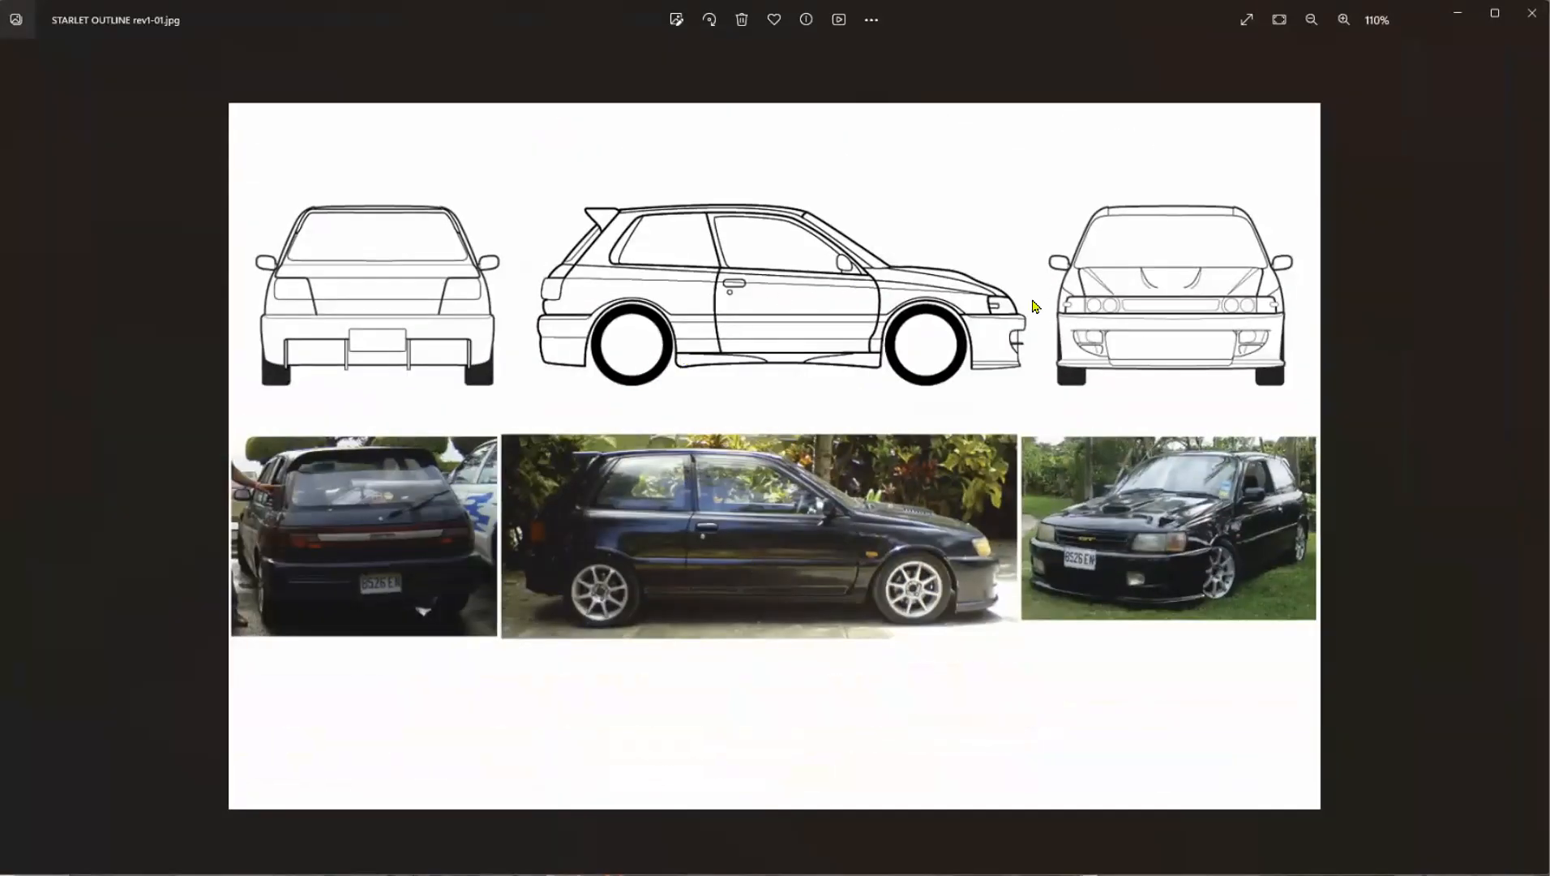
scroll(341, 292, "up", 4)
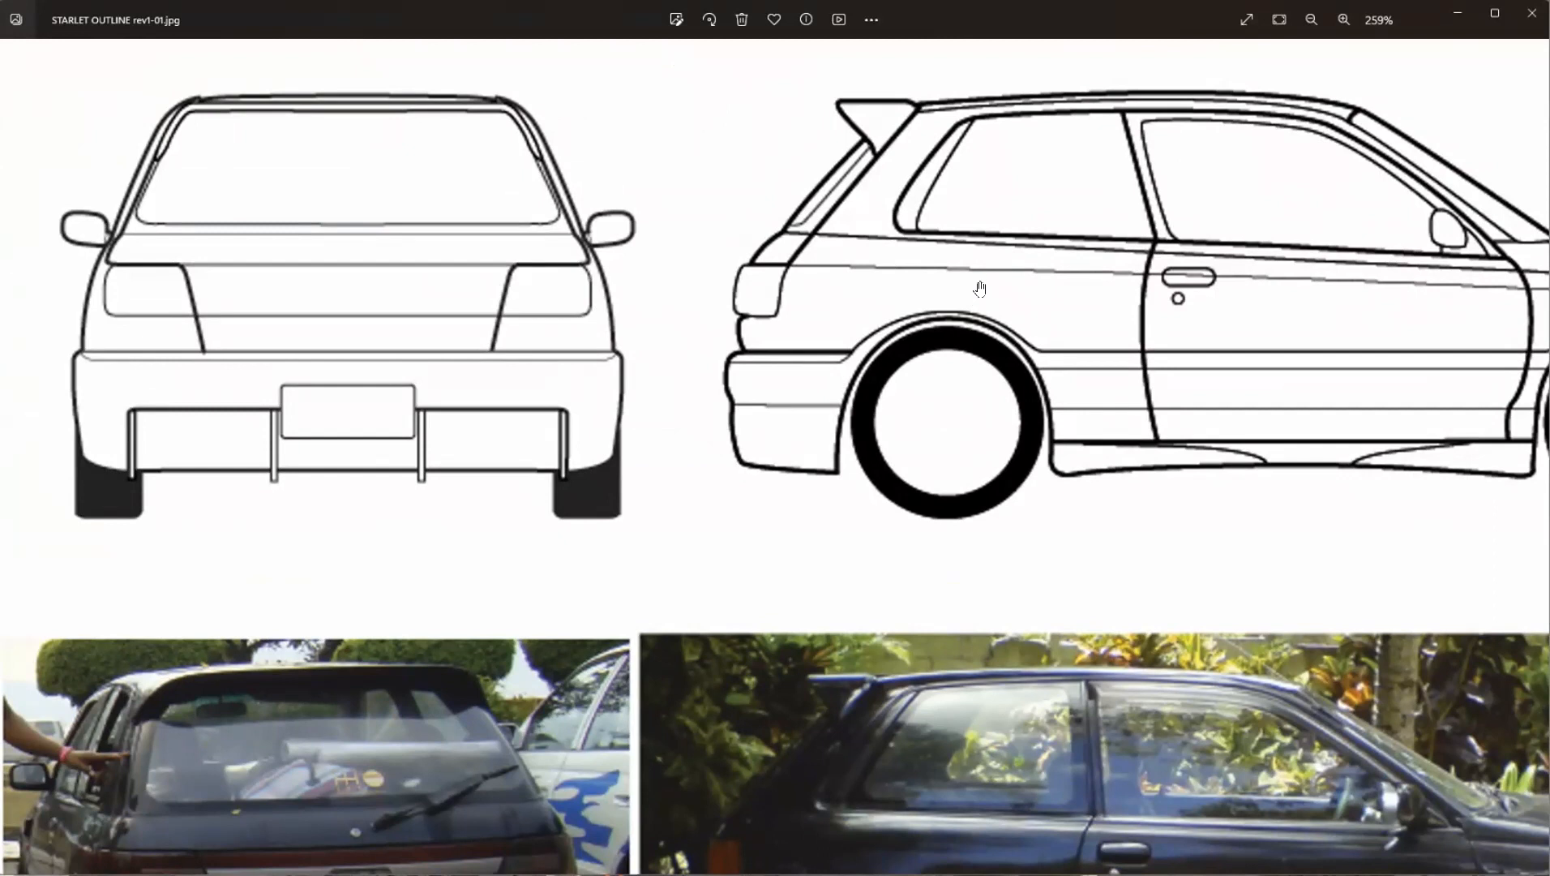
scroll(957, 389, "down", 3)
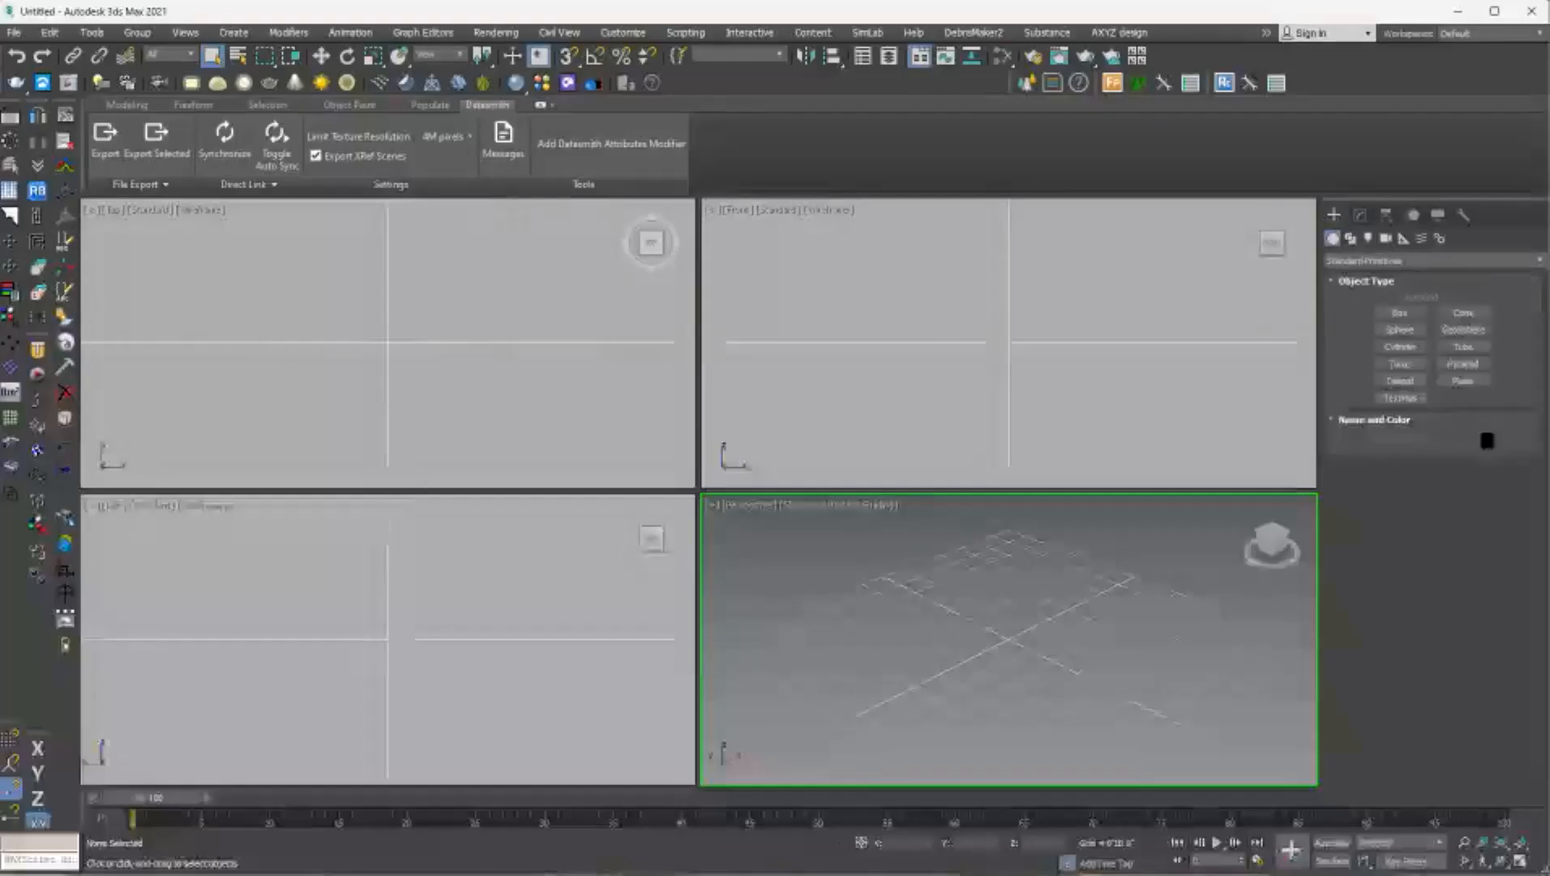
Switch to 3ds Max and open 00422 - PSM - 03.max, adopting the file's gamma and LUT settings and continuing without the missing external files.
left_click_drag(1119, 836, 1125, 674)
left_click(1168, 676)
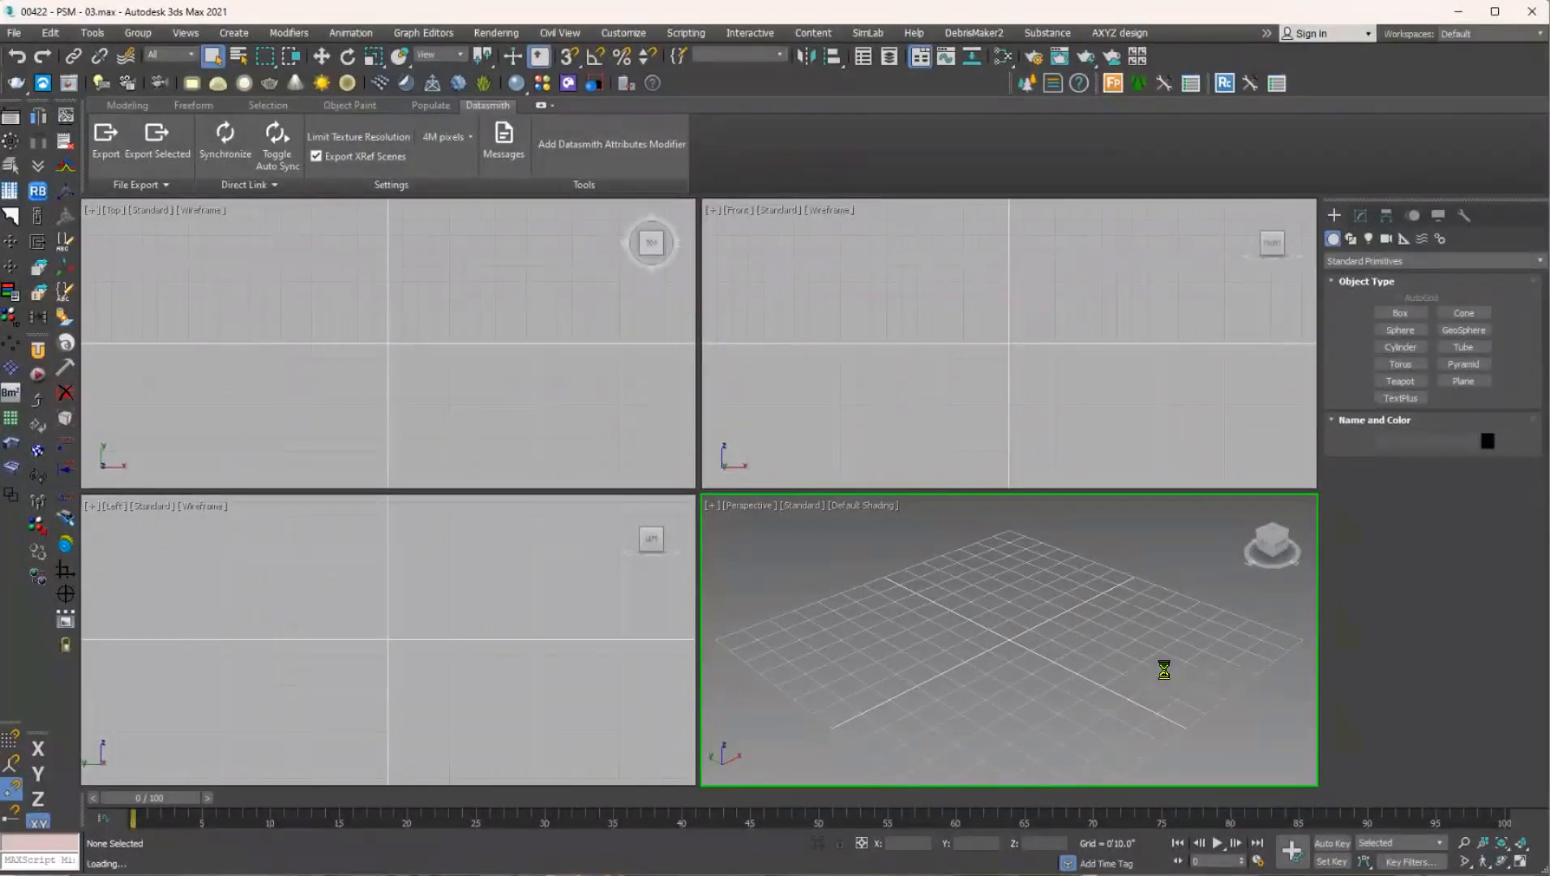
left_click(883, 576)
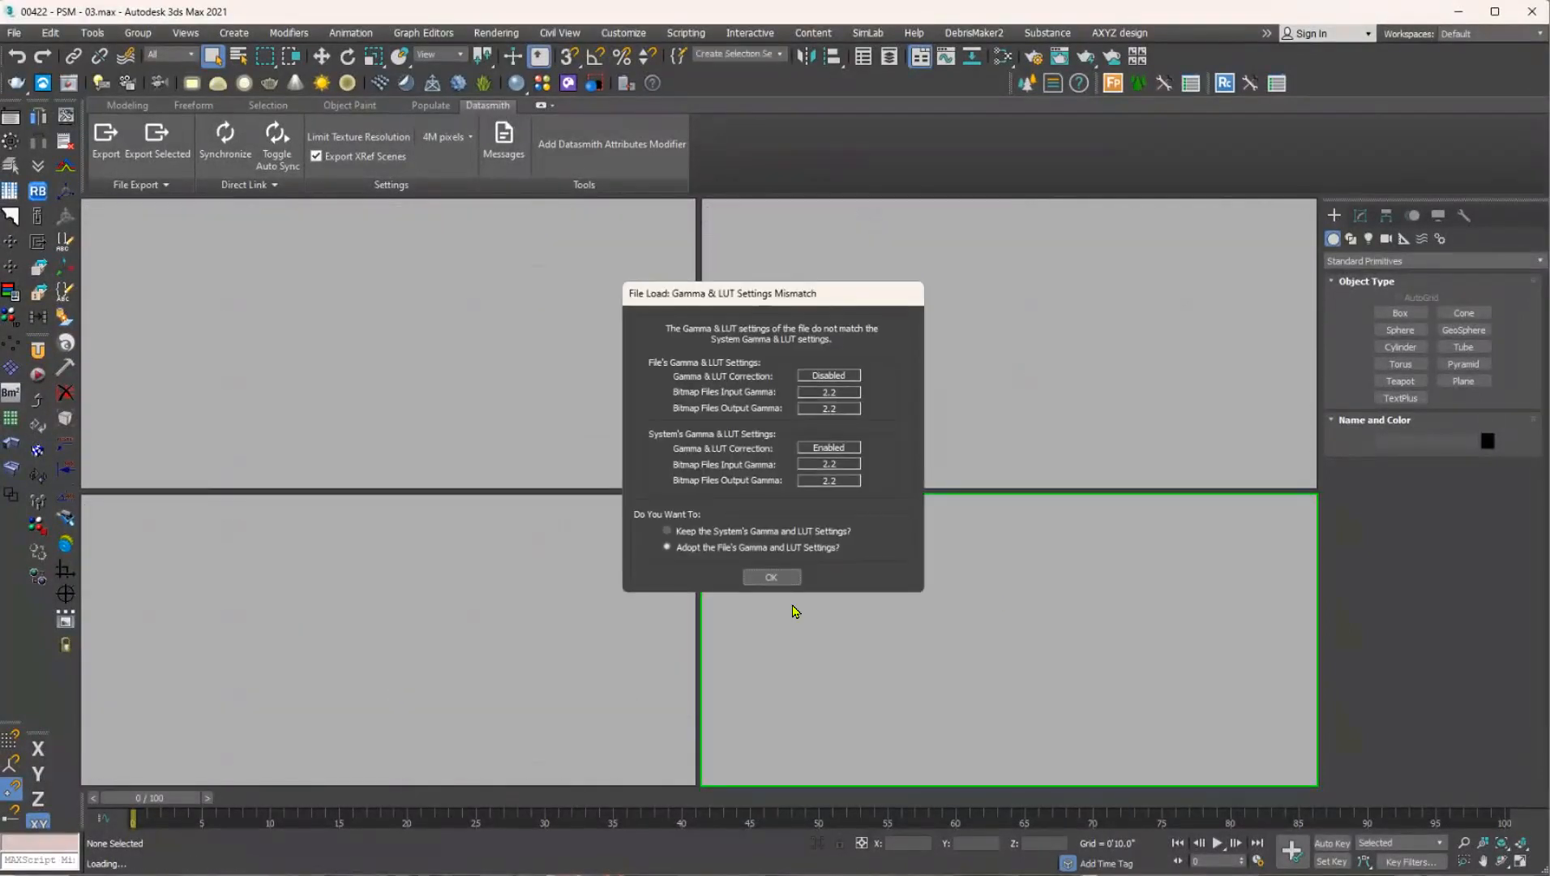
left_click(787, 575)
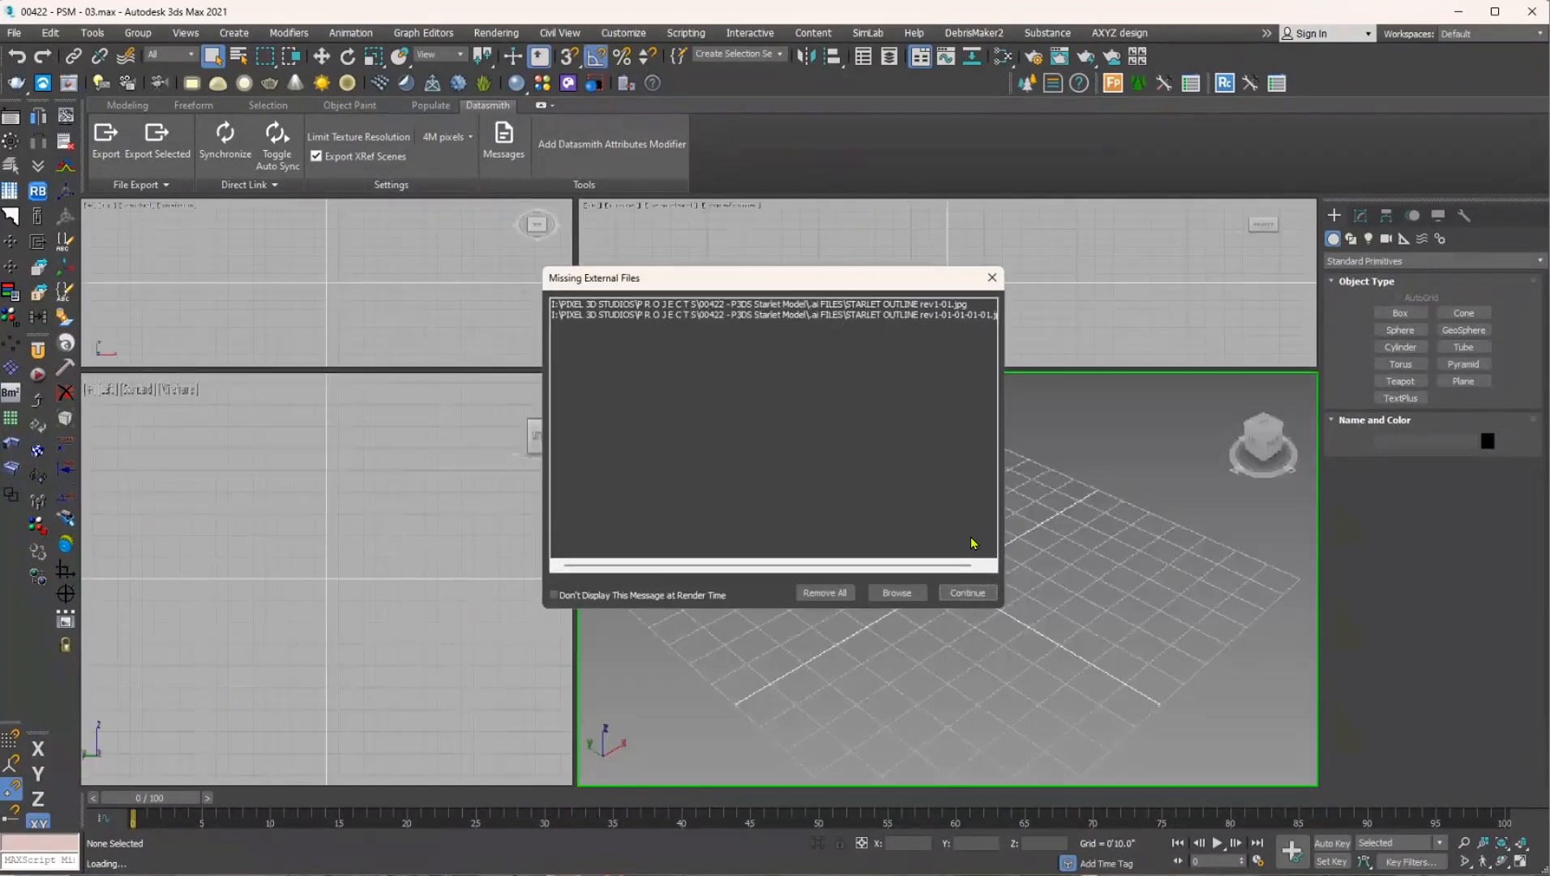
left_click(967, 593)
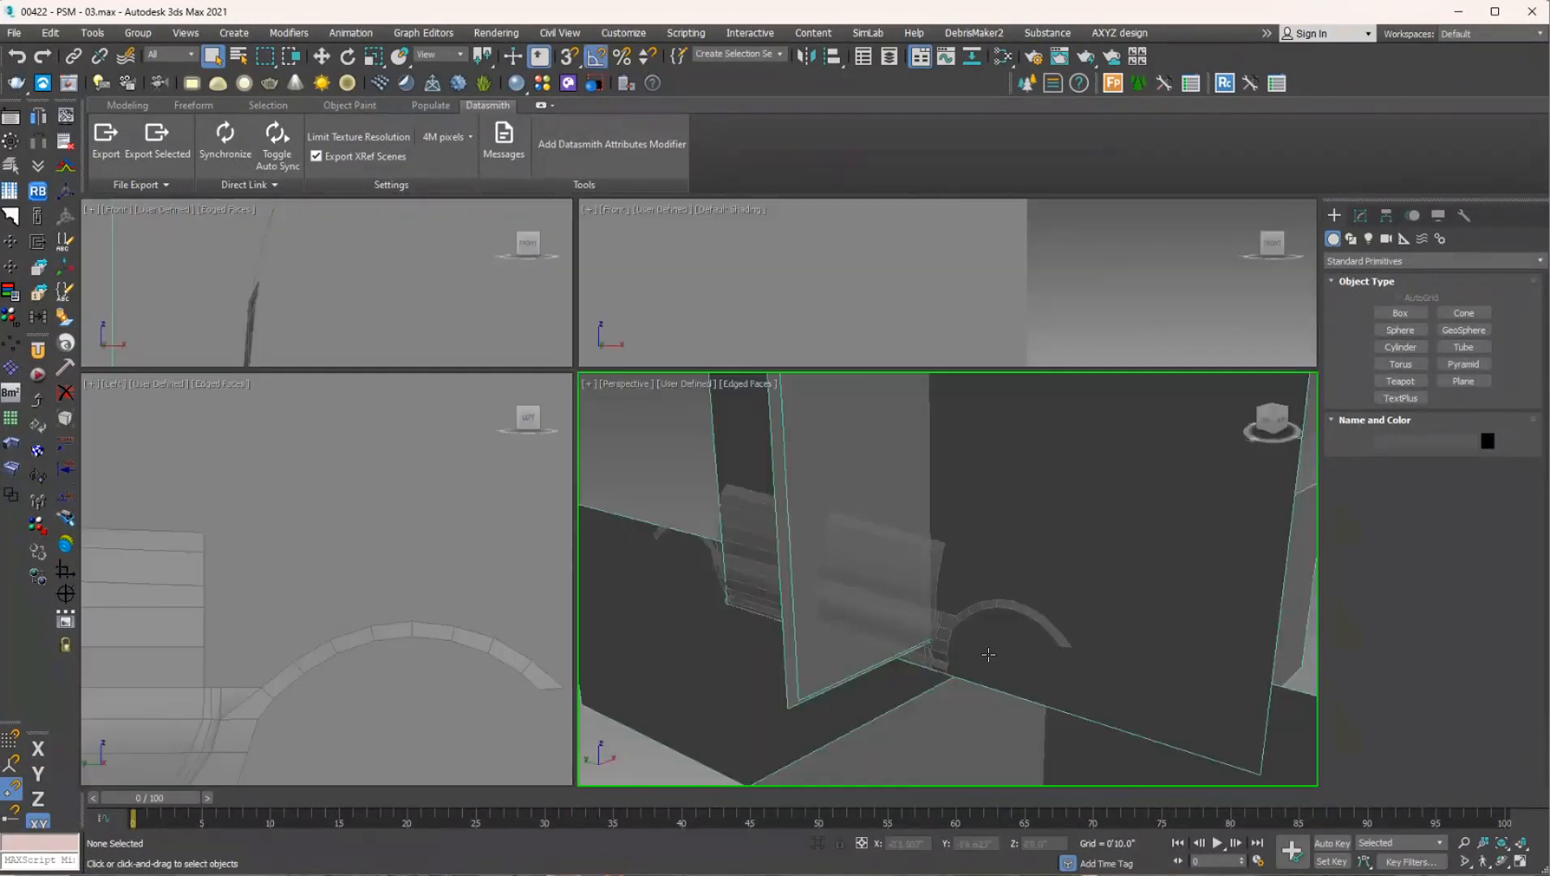
Check the scene's missing bitmaps in Relink Bitmaps and close the tool without relinking.
left_click(37, 192)
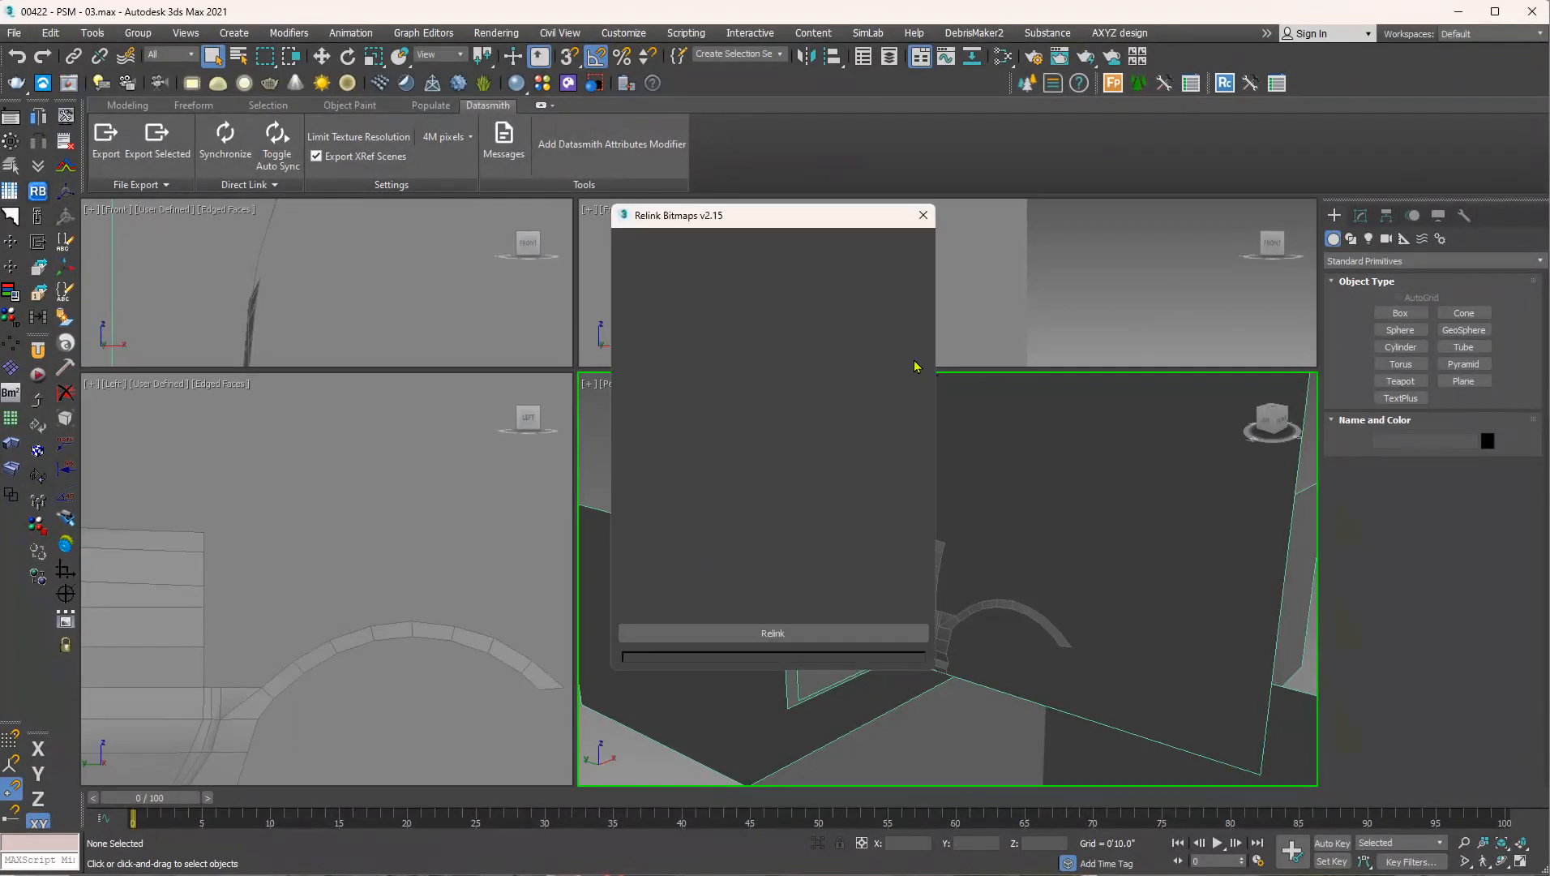
left_click(905, 454)
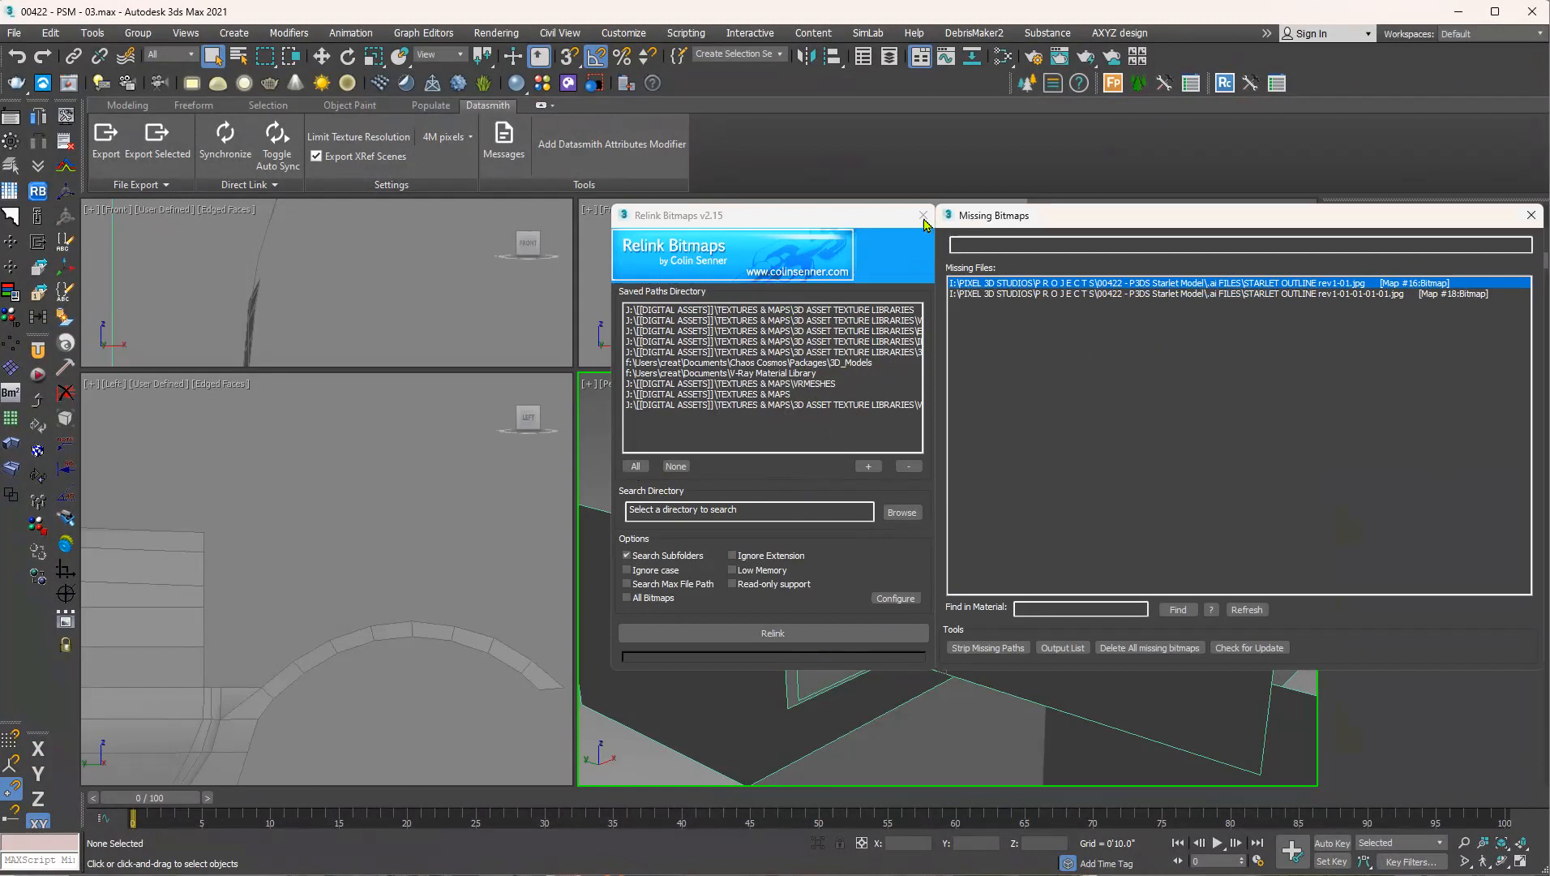
left_click(923, 215)
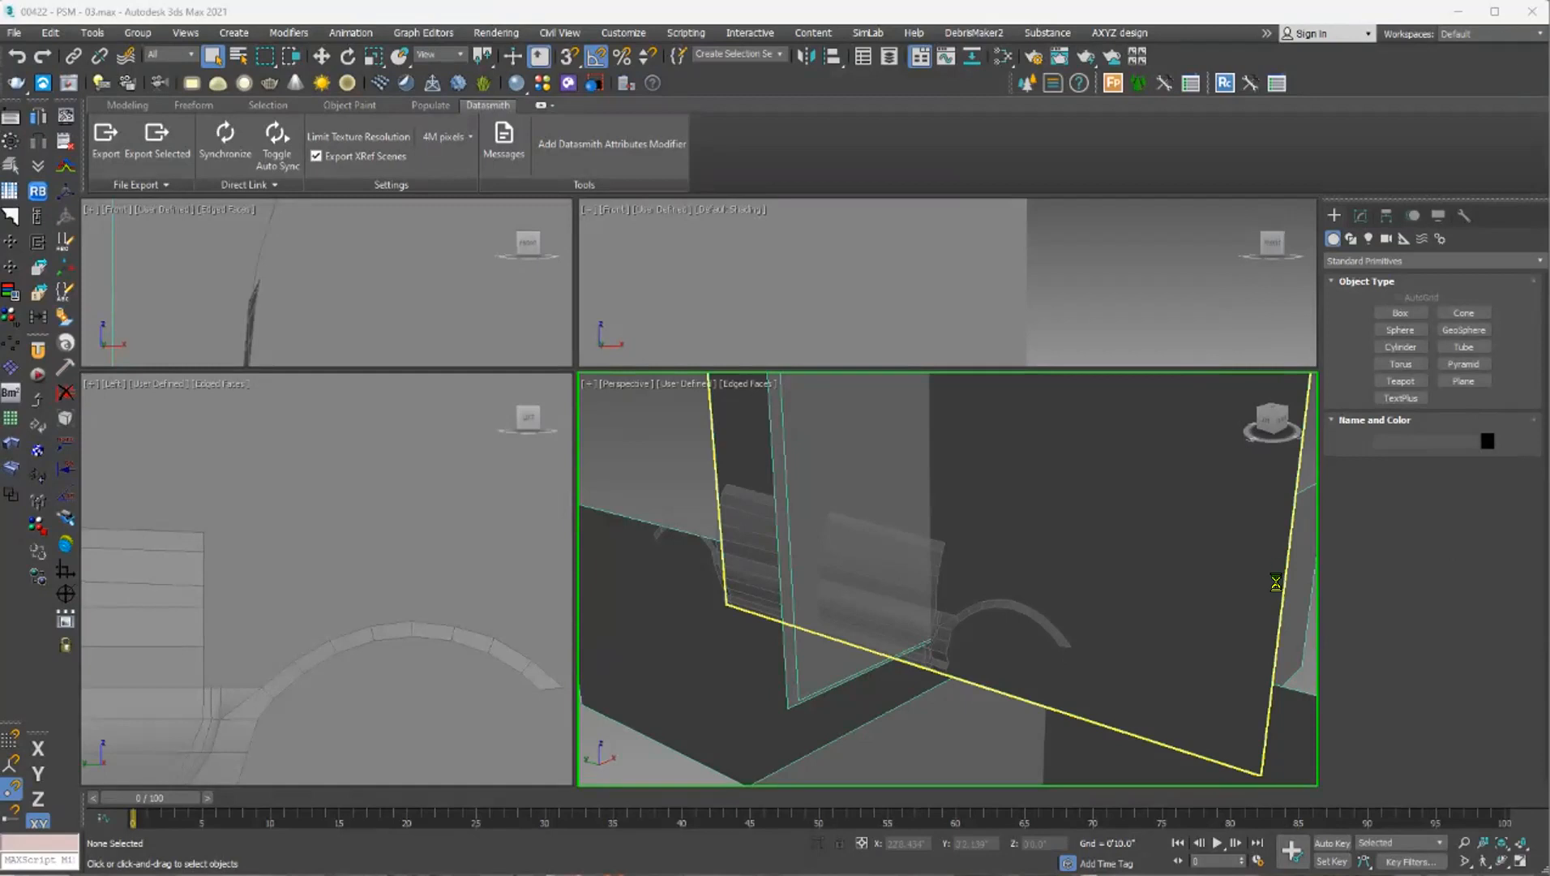
Open 00422 - PSM - 17.max in place of the current scene, continuing without the missing external files.
left_click_drag(1275, 577, 1208, 596)
left_click(1241, 607)
left_click(886, 578)
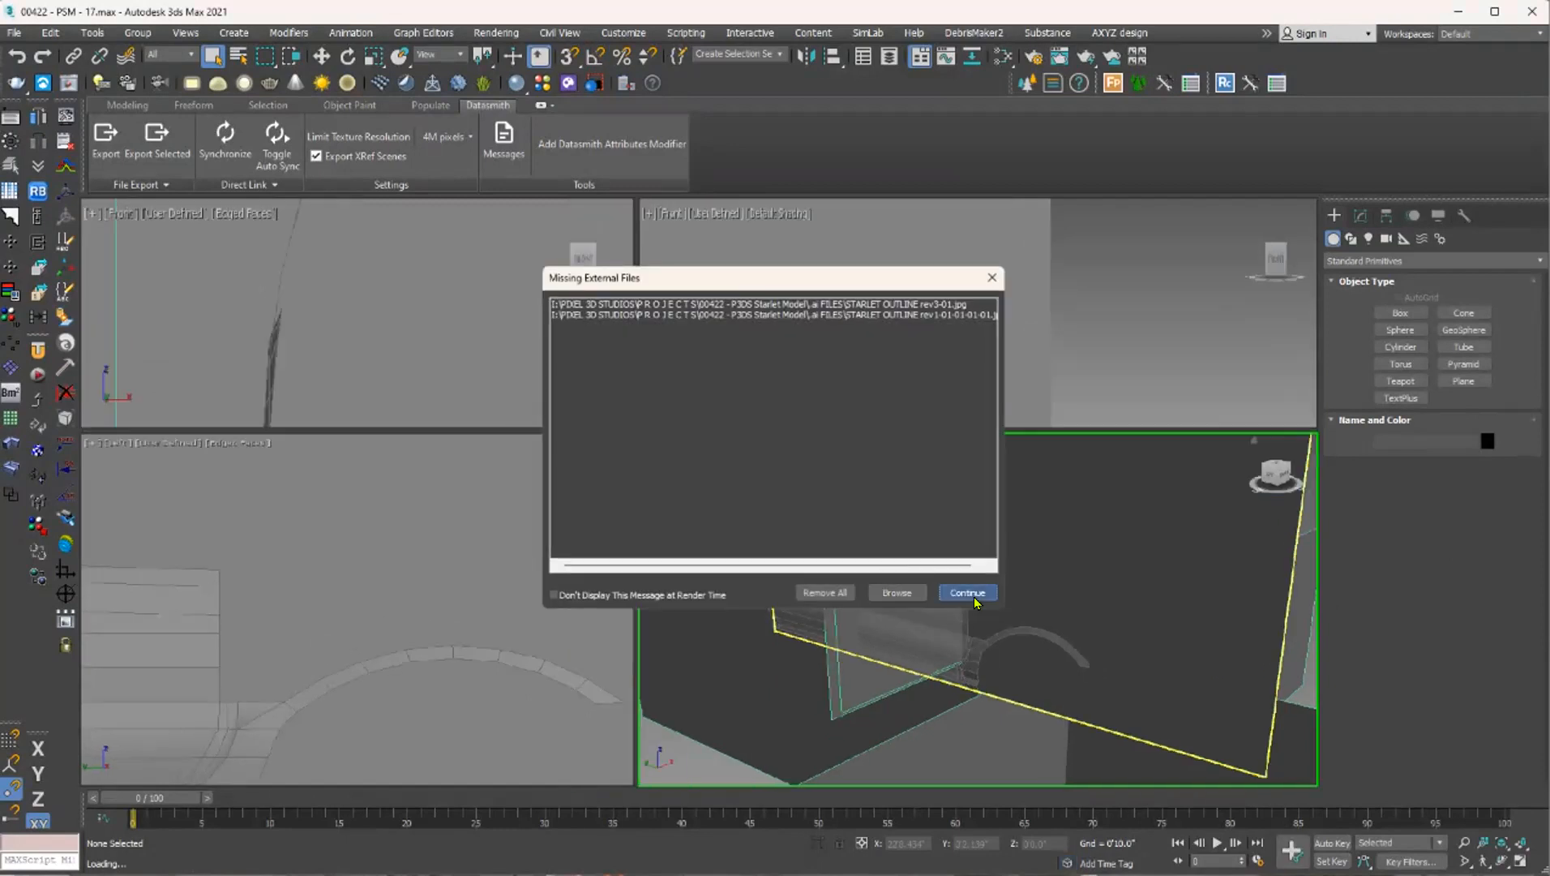
left_click(970, 594)
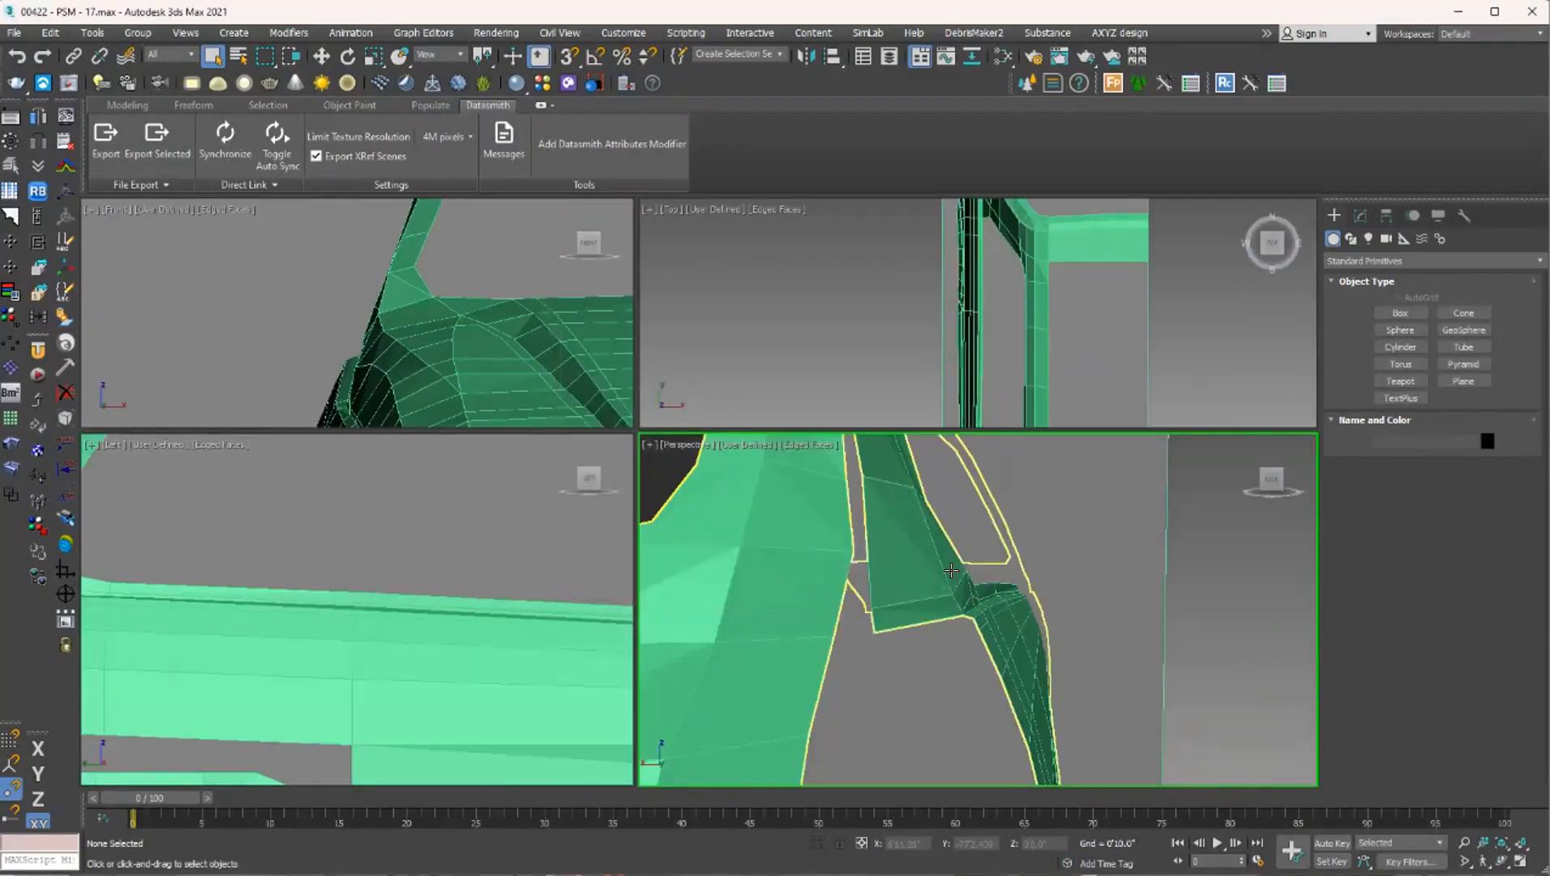
Frame the car model in the perspective view and check this version's missing blueprint bitmaps in Relink Bitmaps.
left_click(951, 571)
key("z")
scroll(1078, 560, "up", 4)
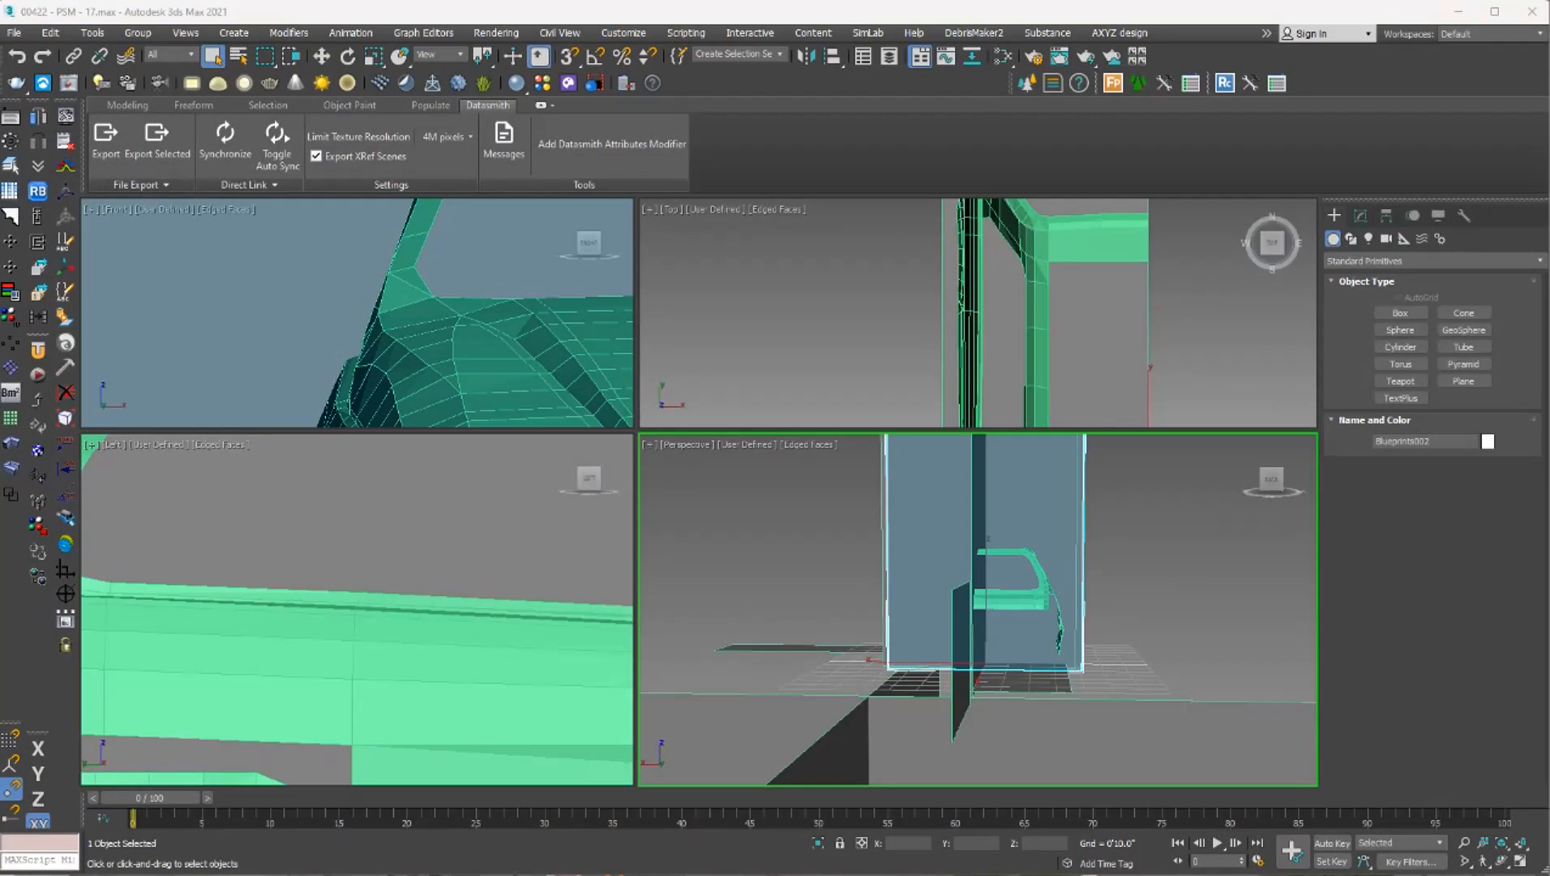
left_click(771, 519)
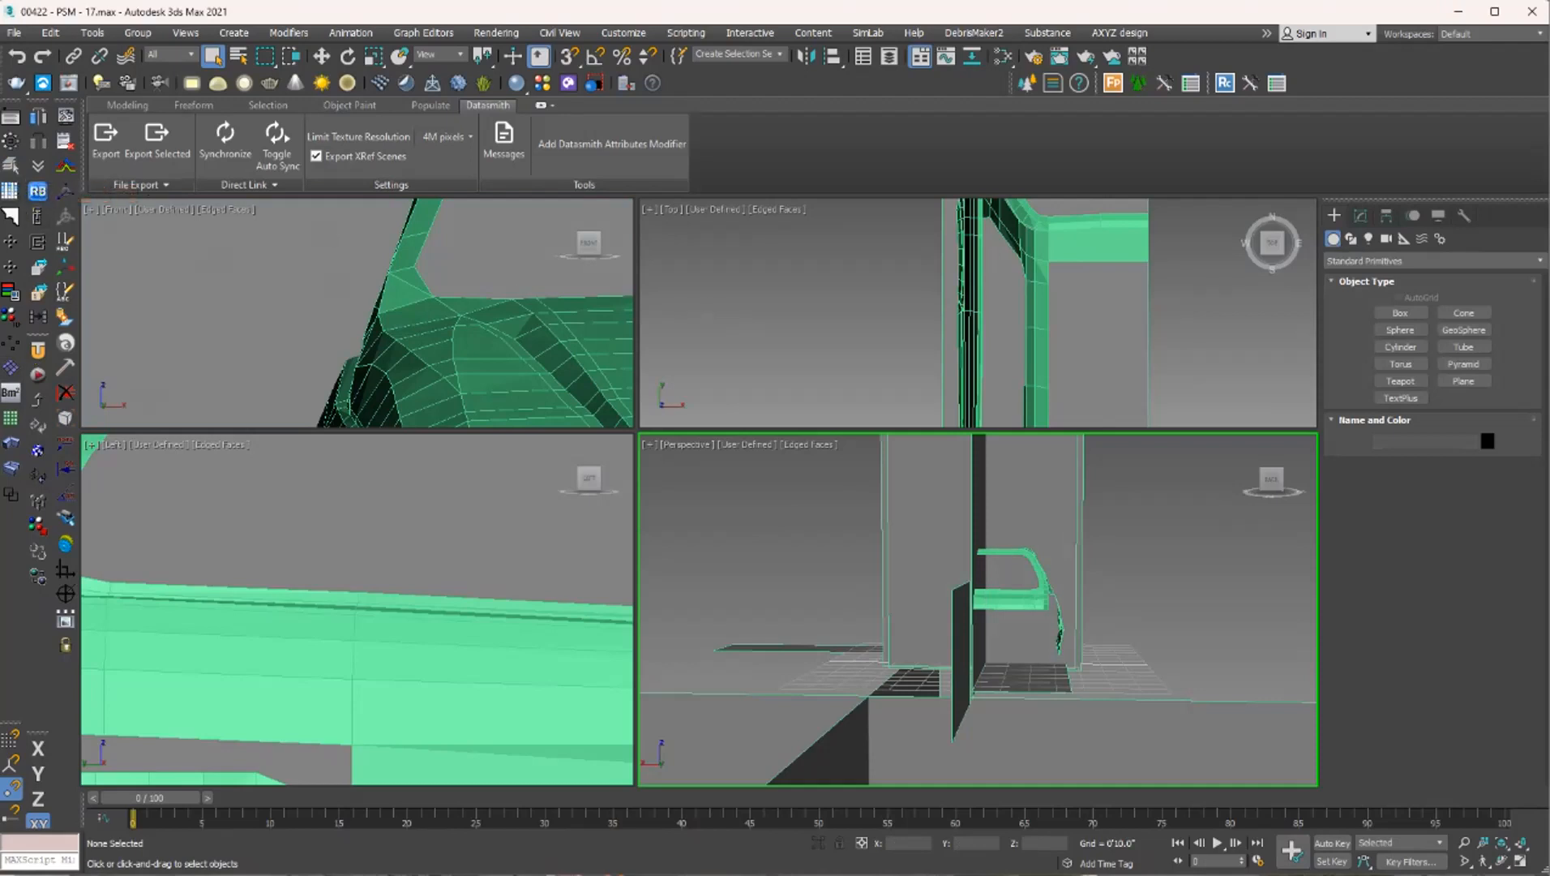
left_click(46, 198)
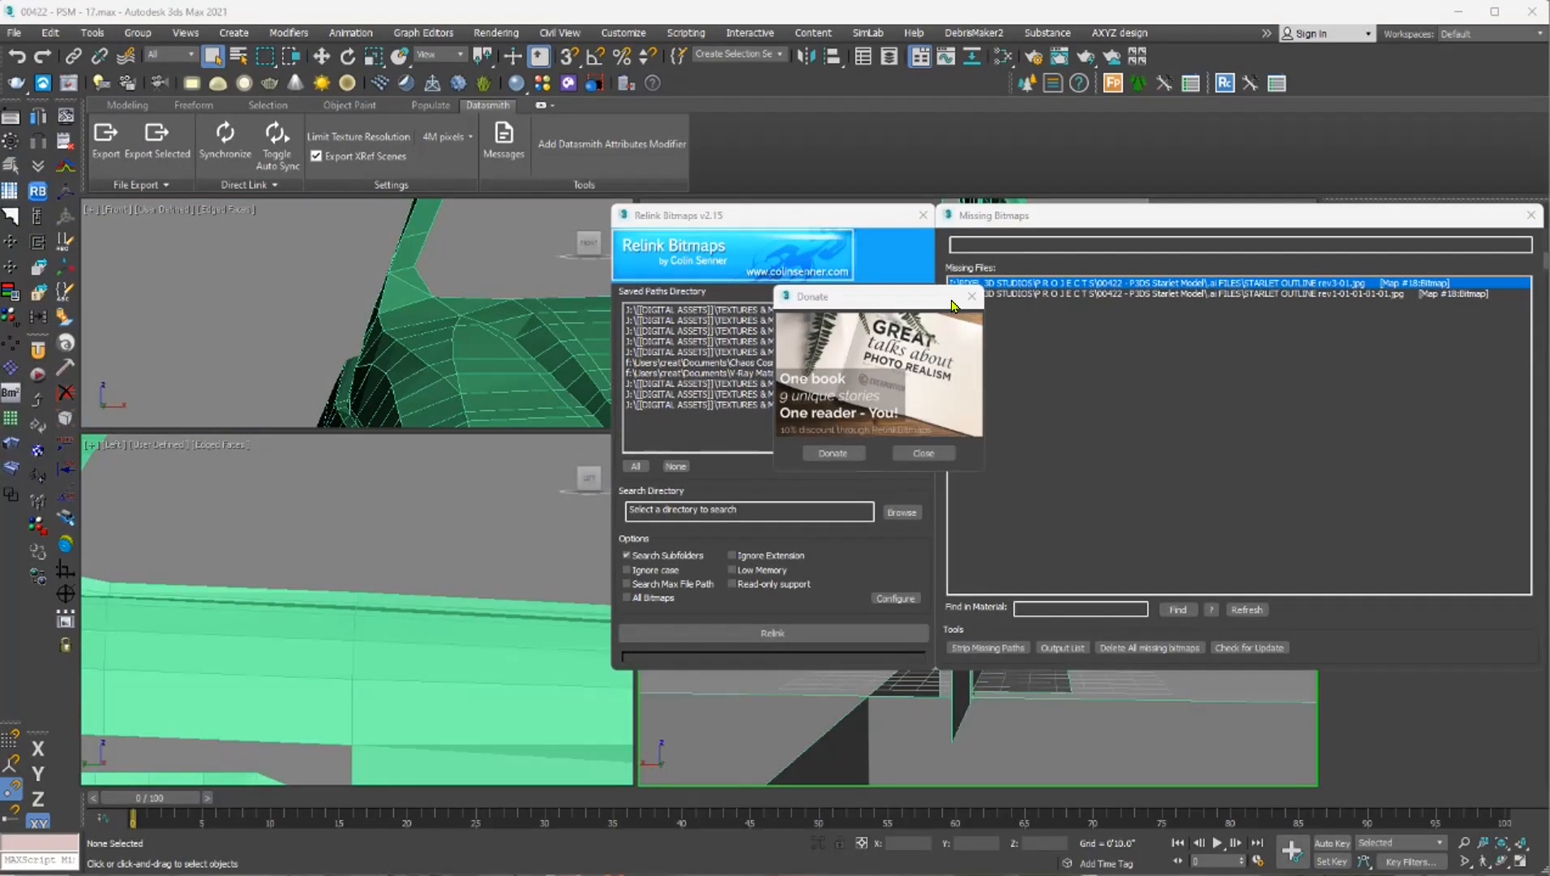
left_click(977, 307)
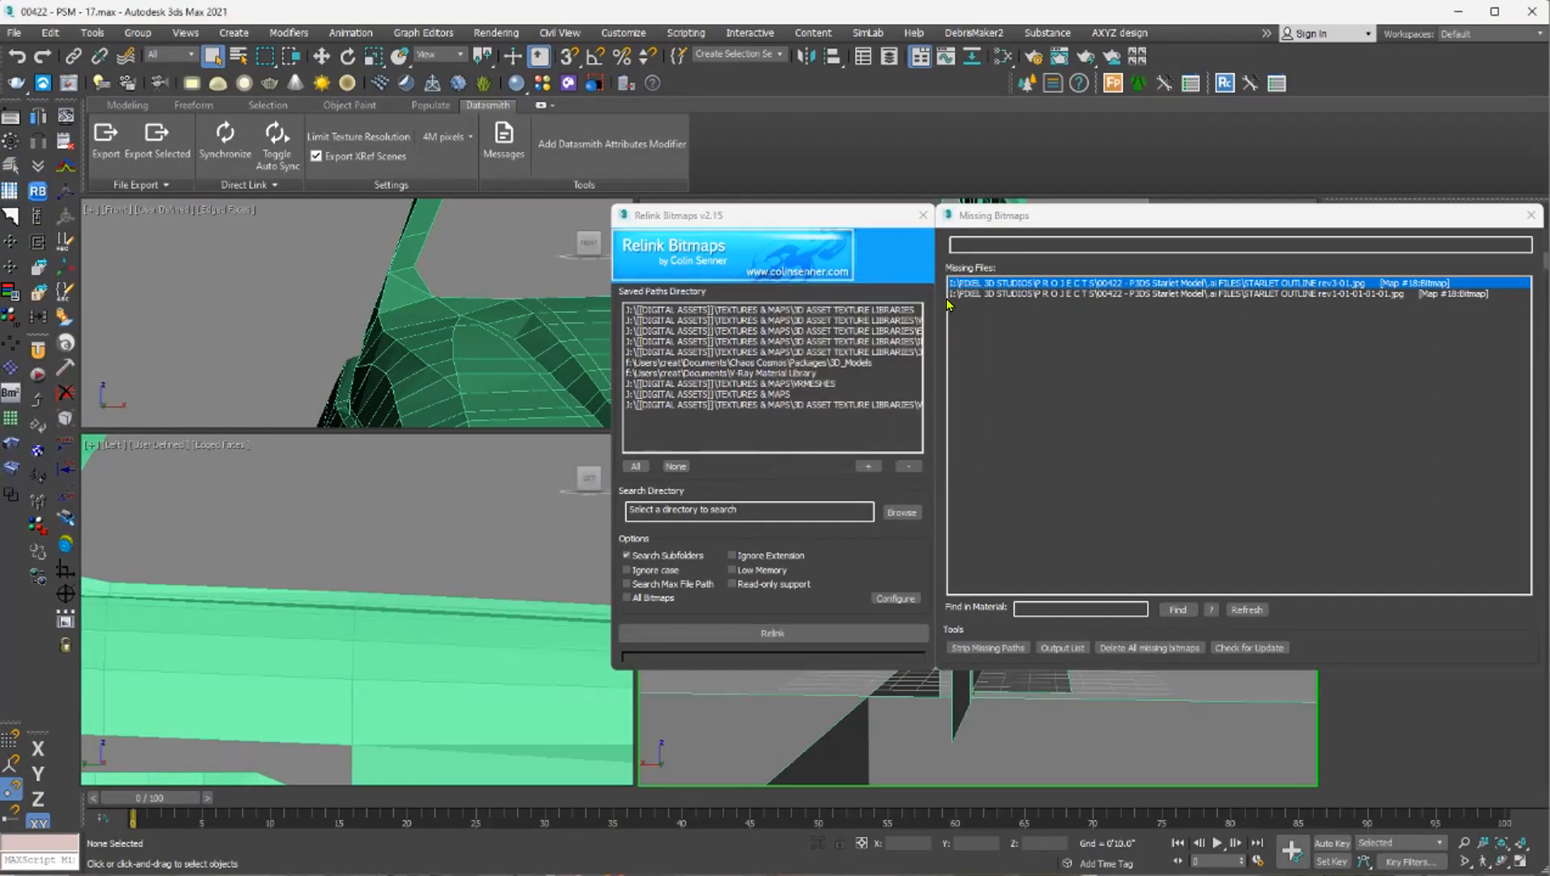
left_click(922, 215)
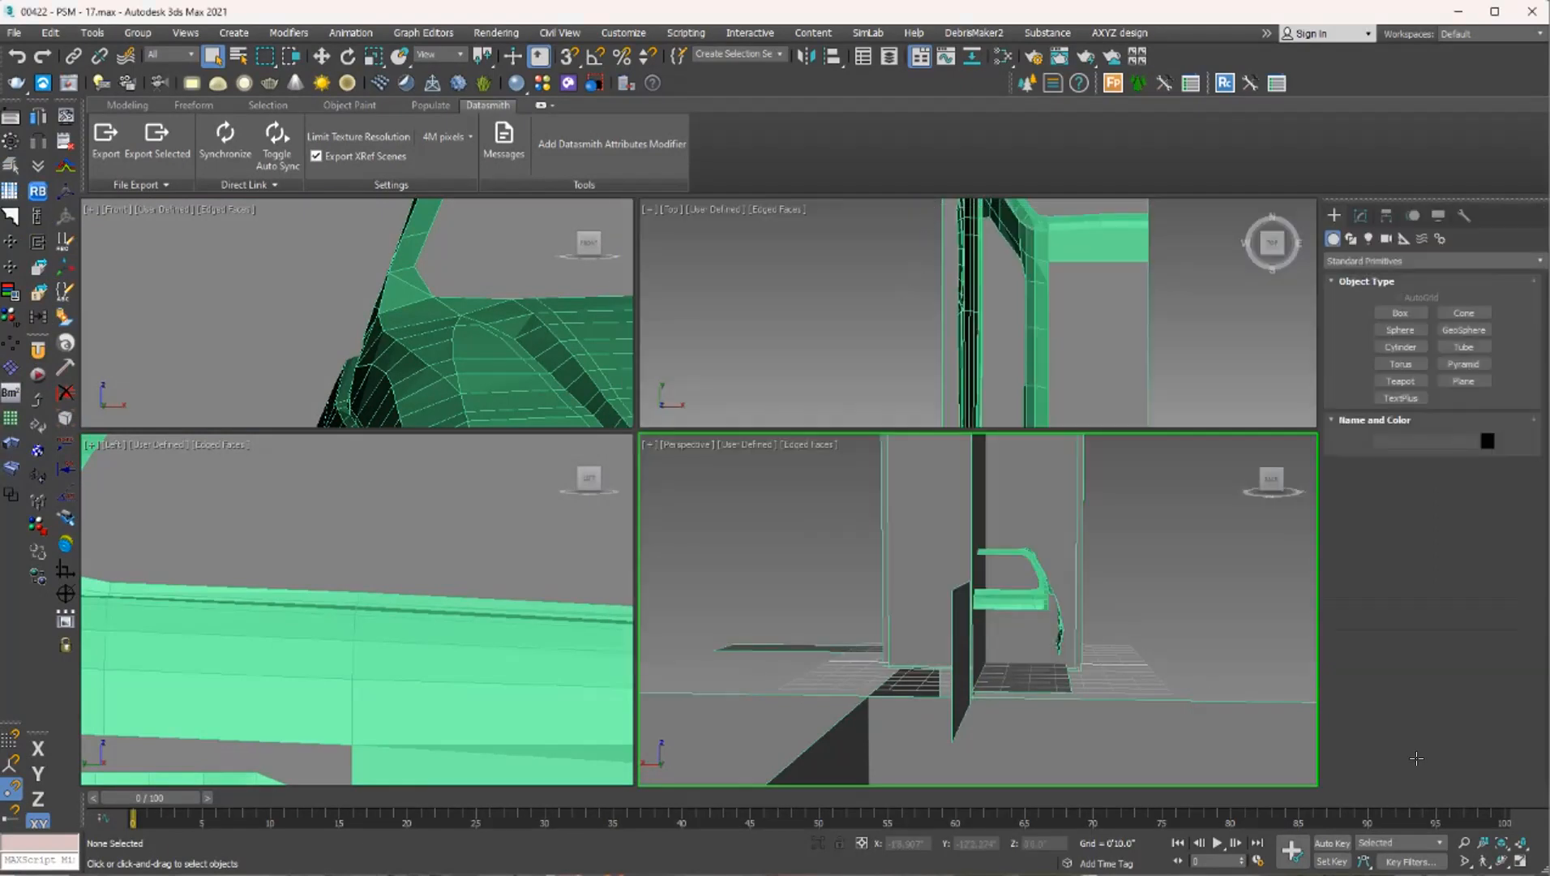
Inspect the partial car body and its blueprint planes from several angles in a maximized perspective view, including the hood and front fender.
left_click(1033, 631)
key("alt+w")
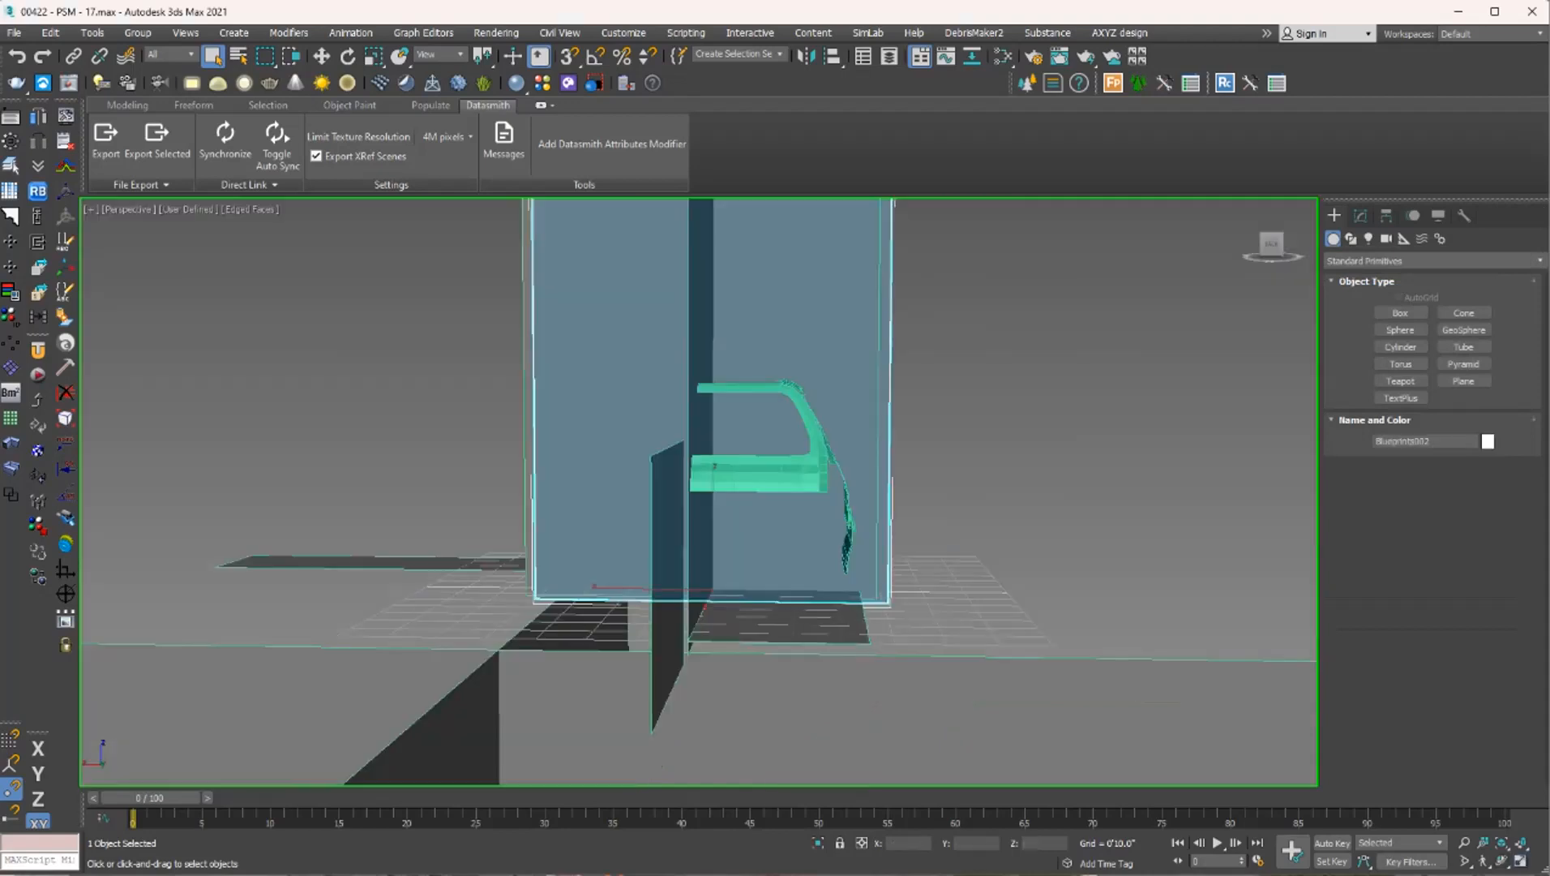
left_click(1083, 711)
middle_click_drag(1002, 454, 780, 462, "alt")
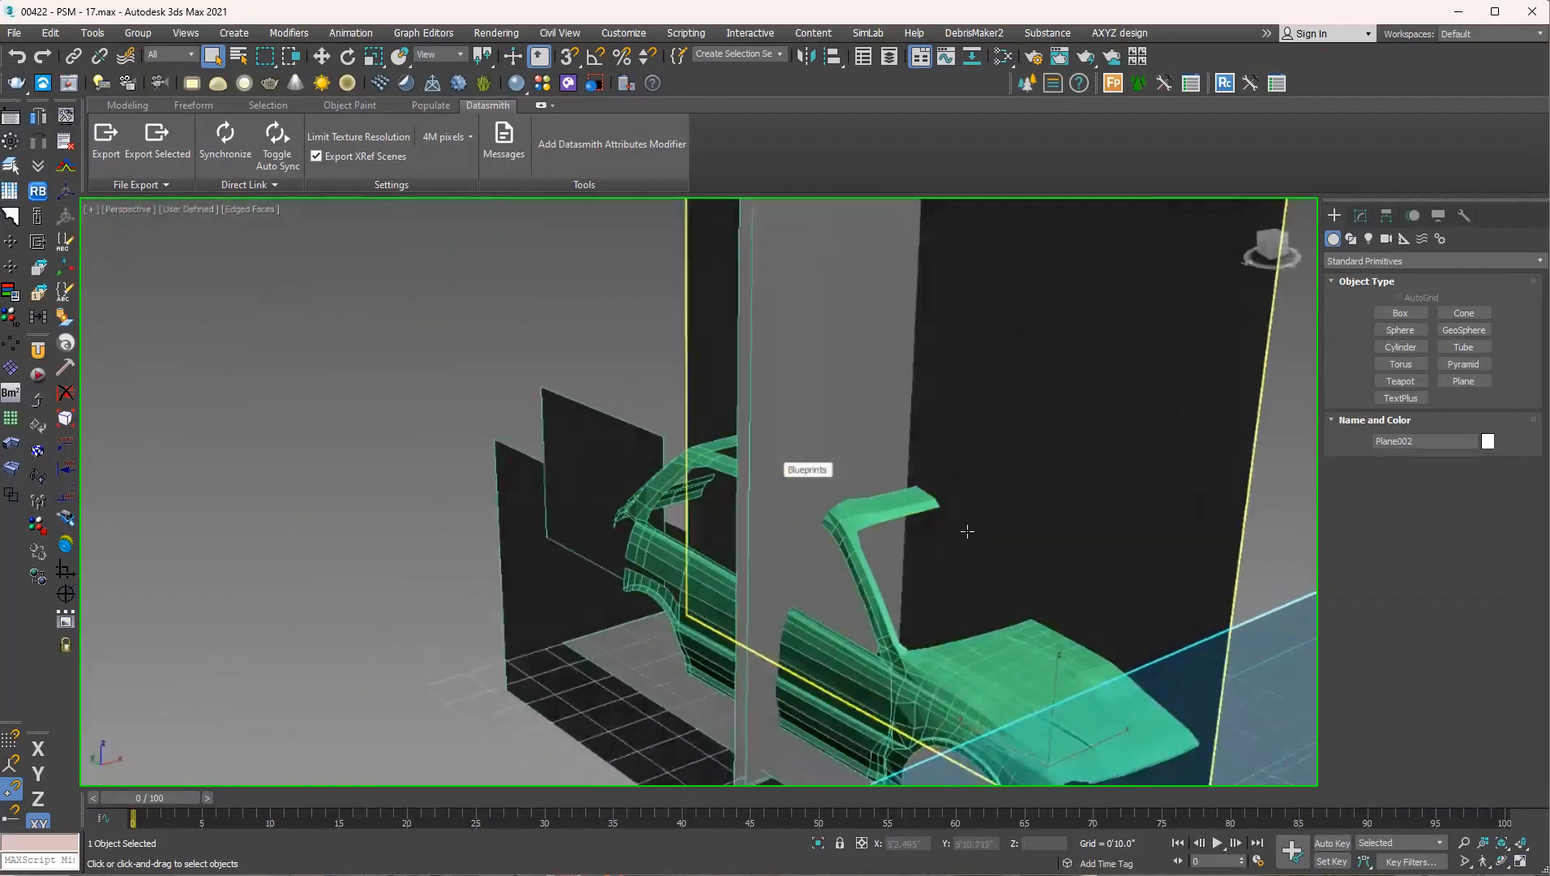
left_click(1053, 496)
middle_click_drag(1055, 519, 1047, 389, "alt")
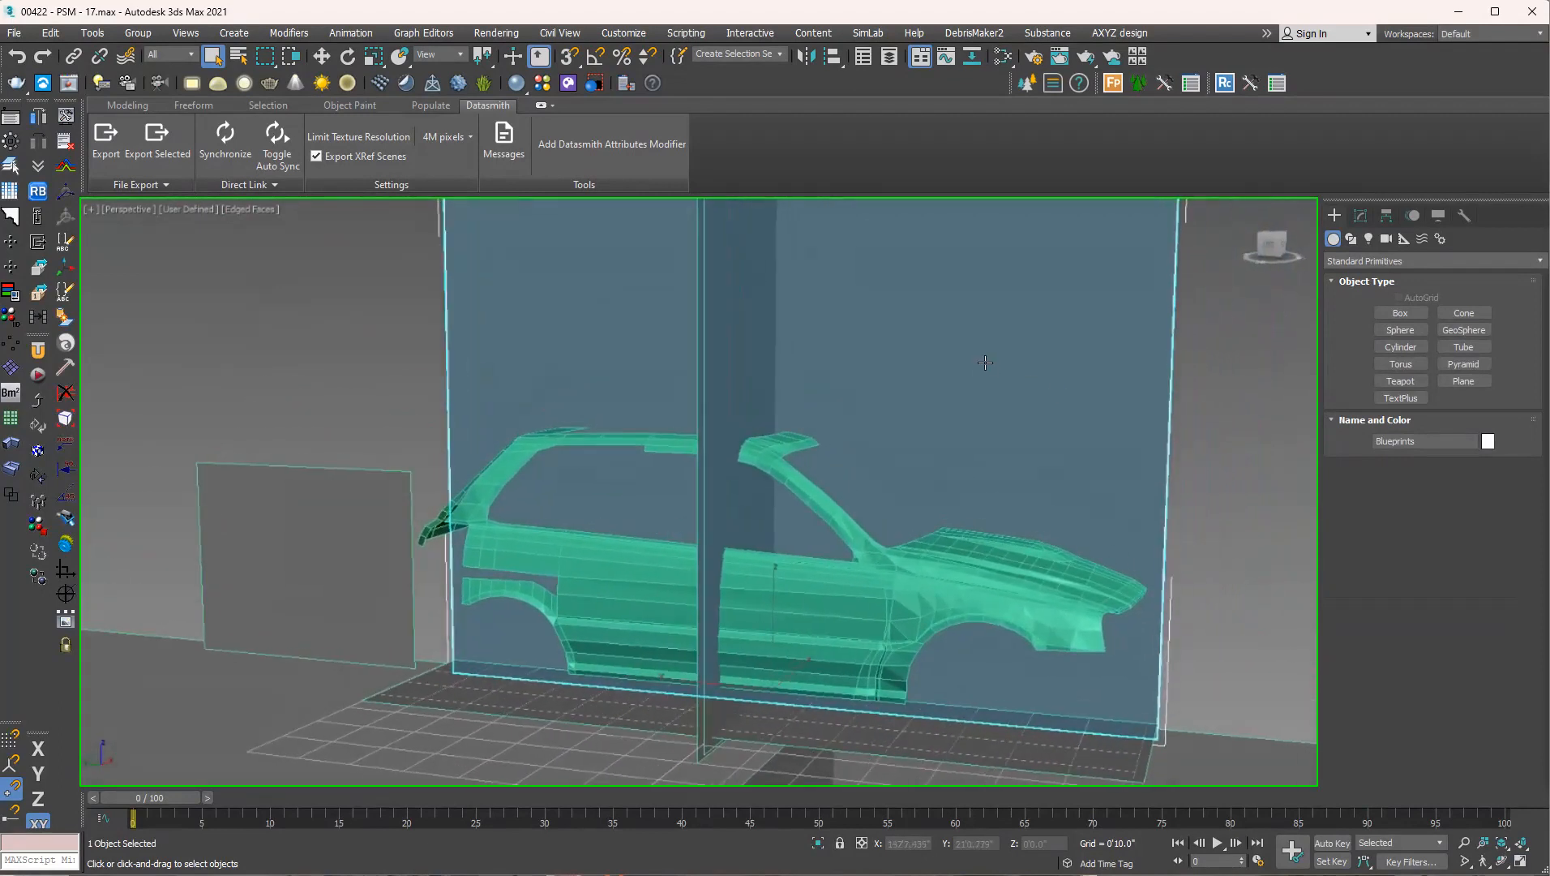
scroll(1027, 570, "up", 10)
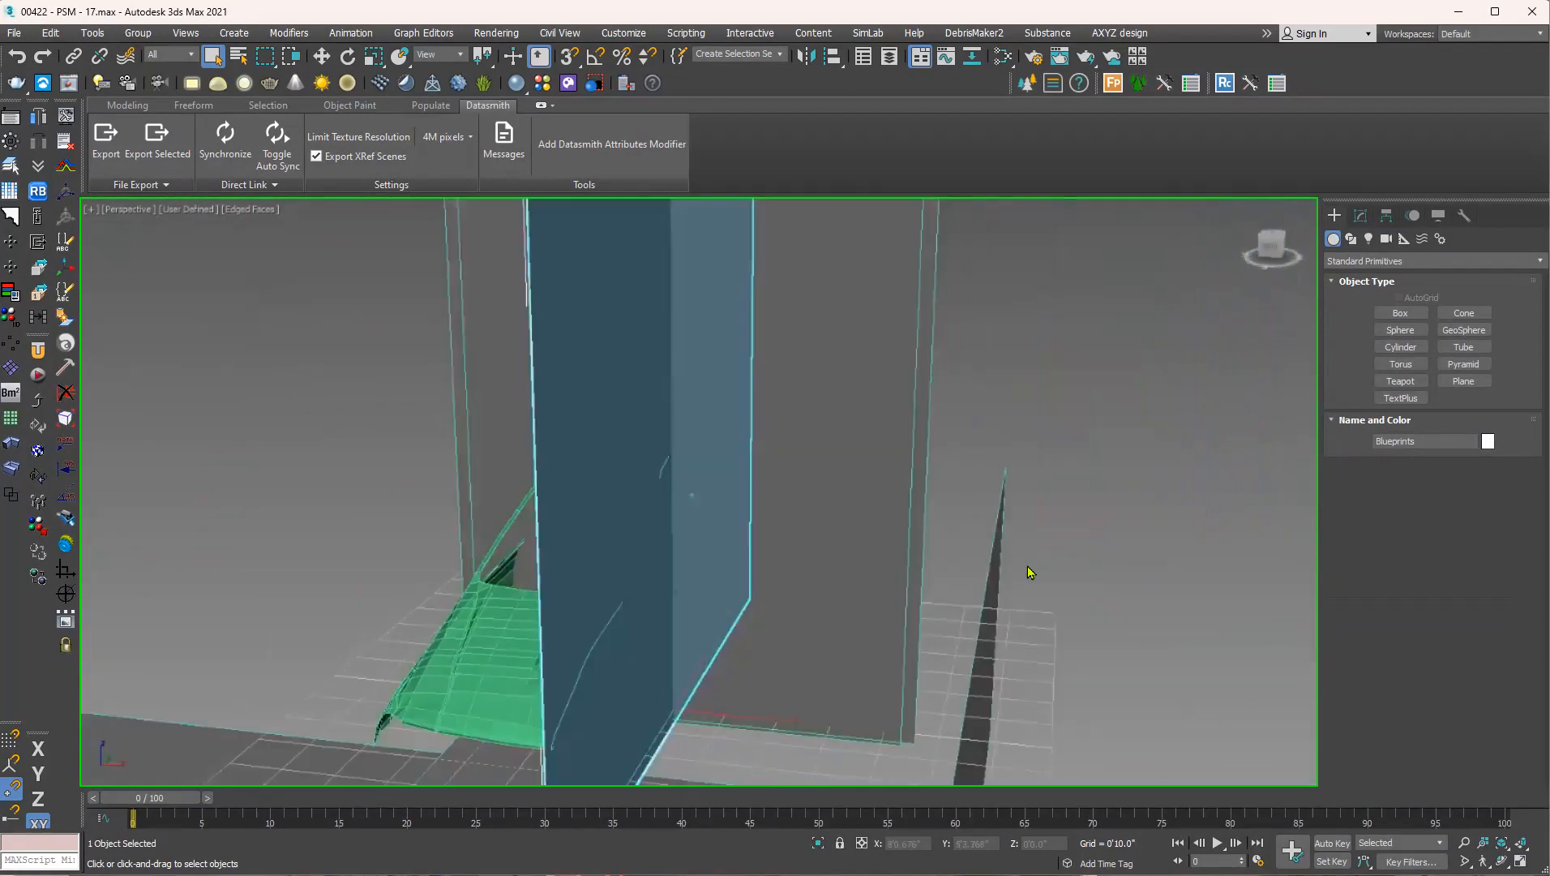
scroll(1025, 570, "down", 8)
scroll(1151, 584, "up", 8)
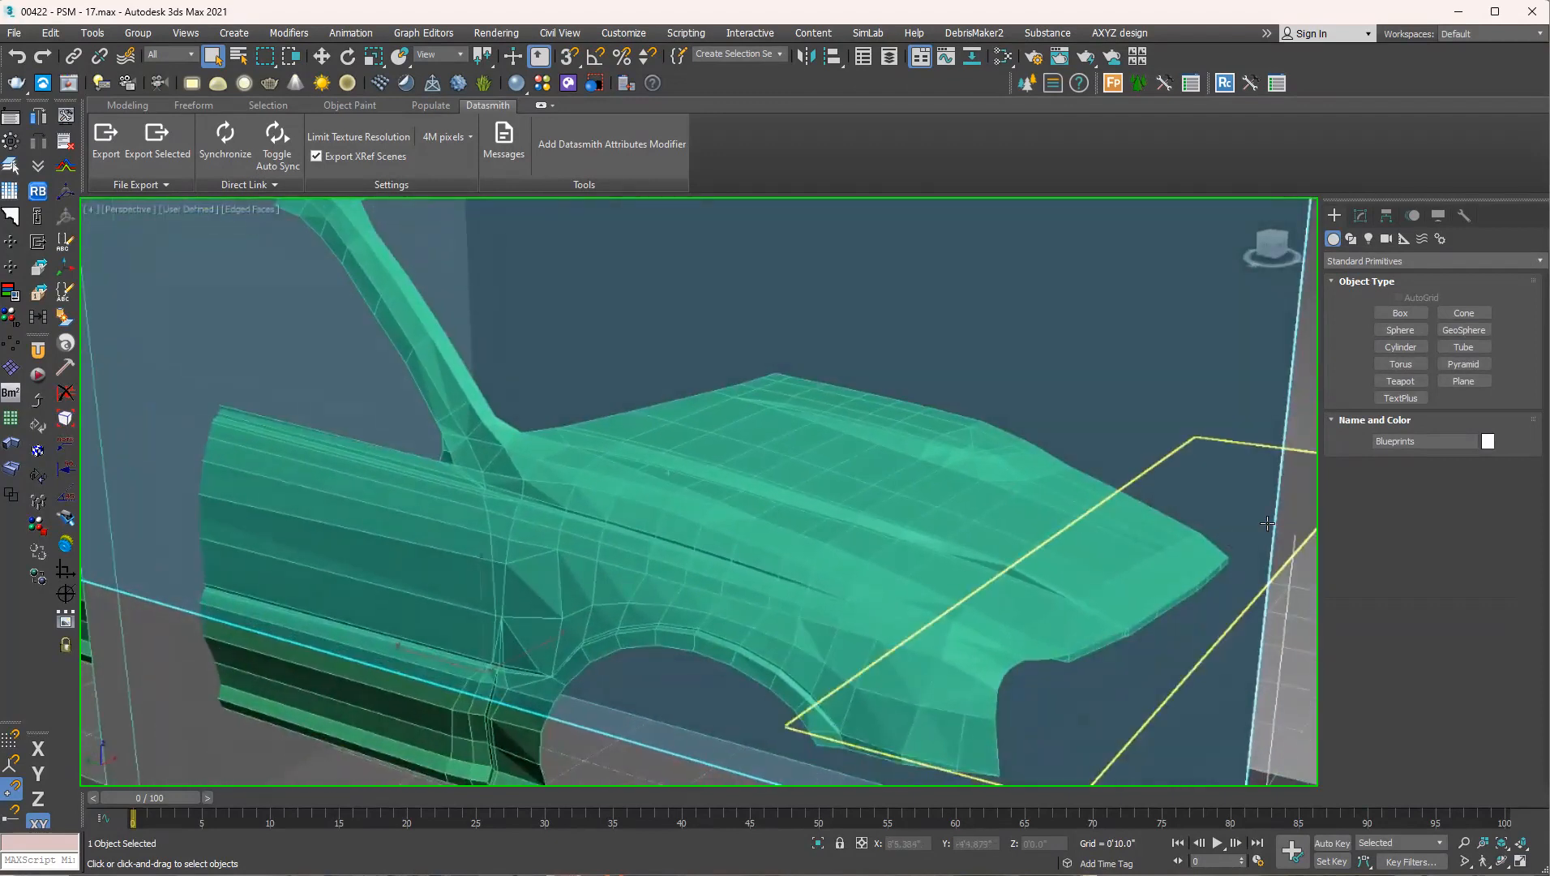
scroll(1176, 595, "up", 8)
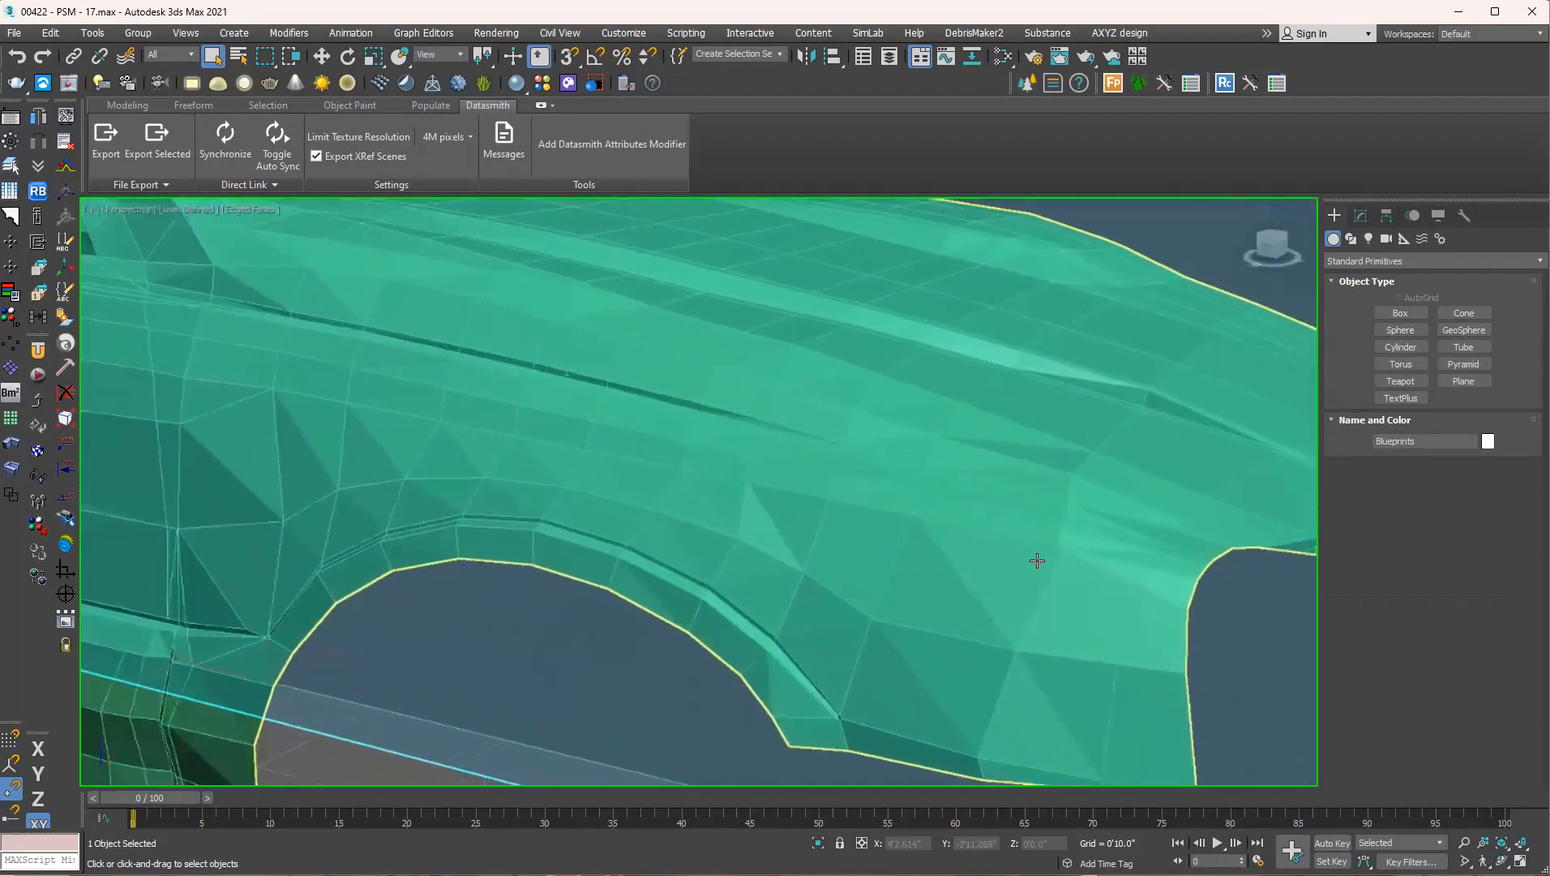
middle_click_drag(1080, 444, 932, 459, "alt")
middle_click_drag(813, 483, 748, 485, "alt")
scroll(747, 485, "up", 2)
middle_click_drag(992, 491, 1147, 364, "alt")
Select the car body mesh, show its modifier settings and inspect the front edge of the hood.
left_click(1147, 364)
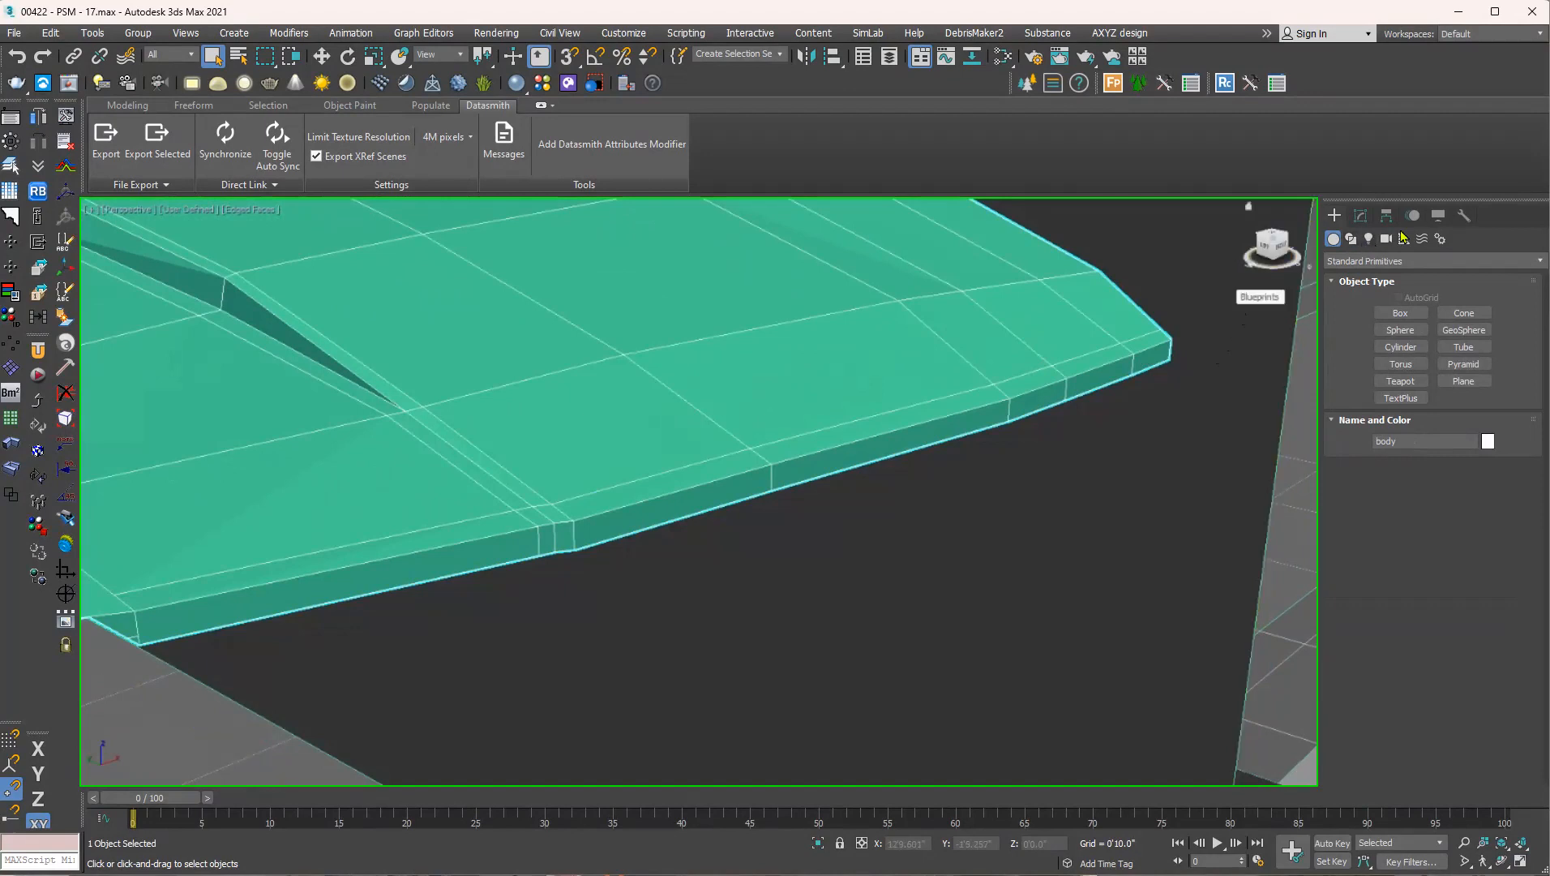
left_click(1363, 215)
left_click(1393, 550)
middle_click_drag(1143, 335, 859, 432, "alt")
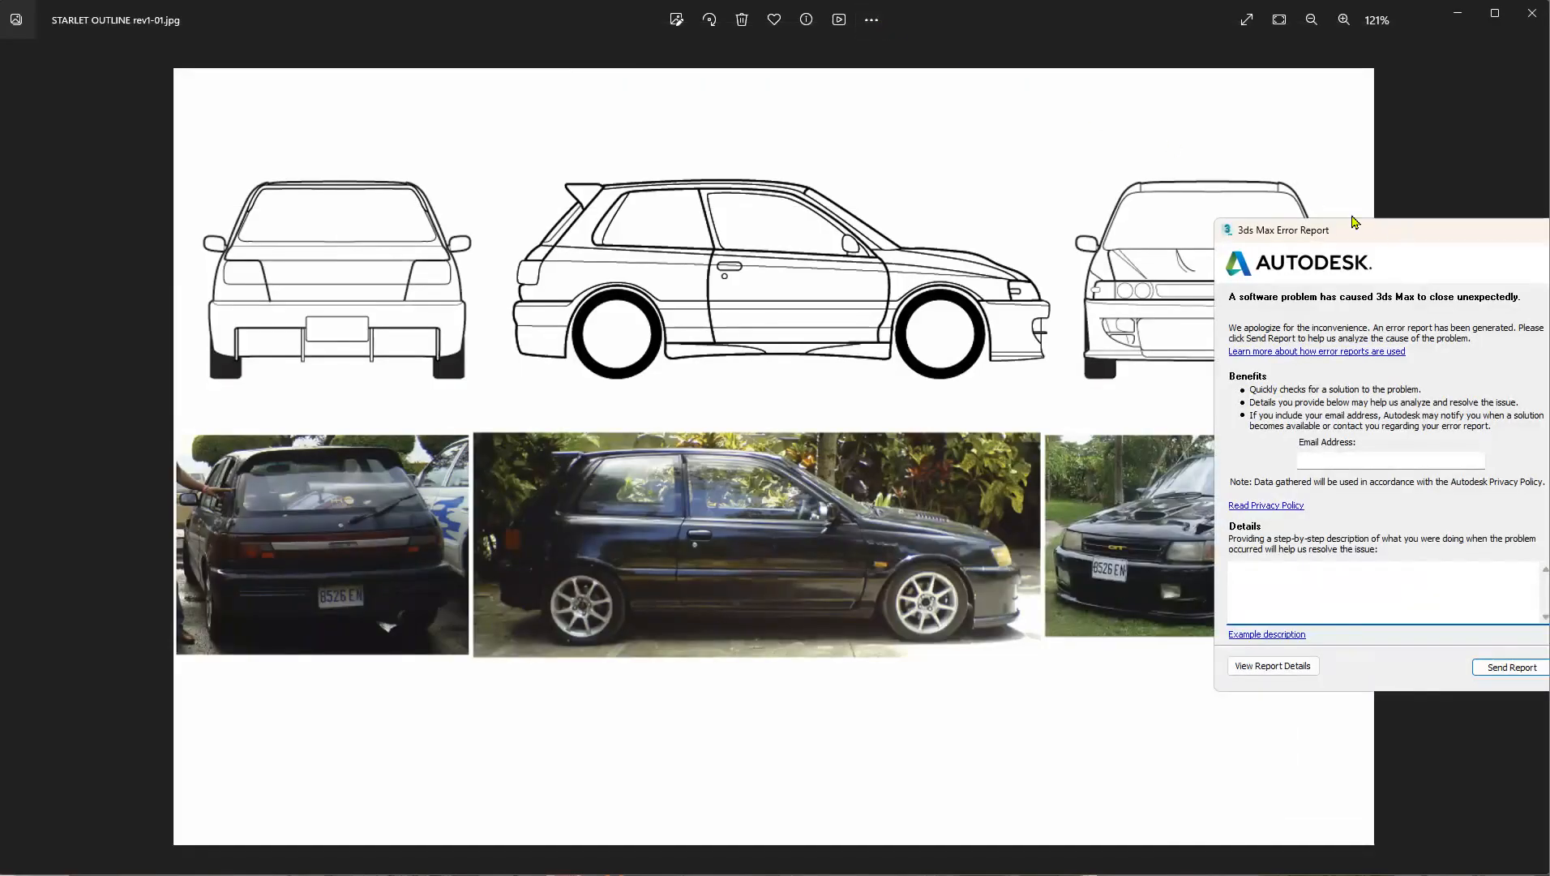
Dismiss the 3ds Max Error Report without sending it.
left_click_drag(1353, 227, 1146, 196)
left_click(1347, 200)
left_click(1289, 470)
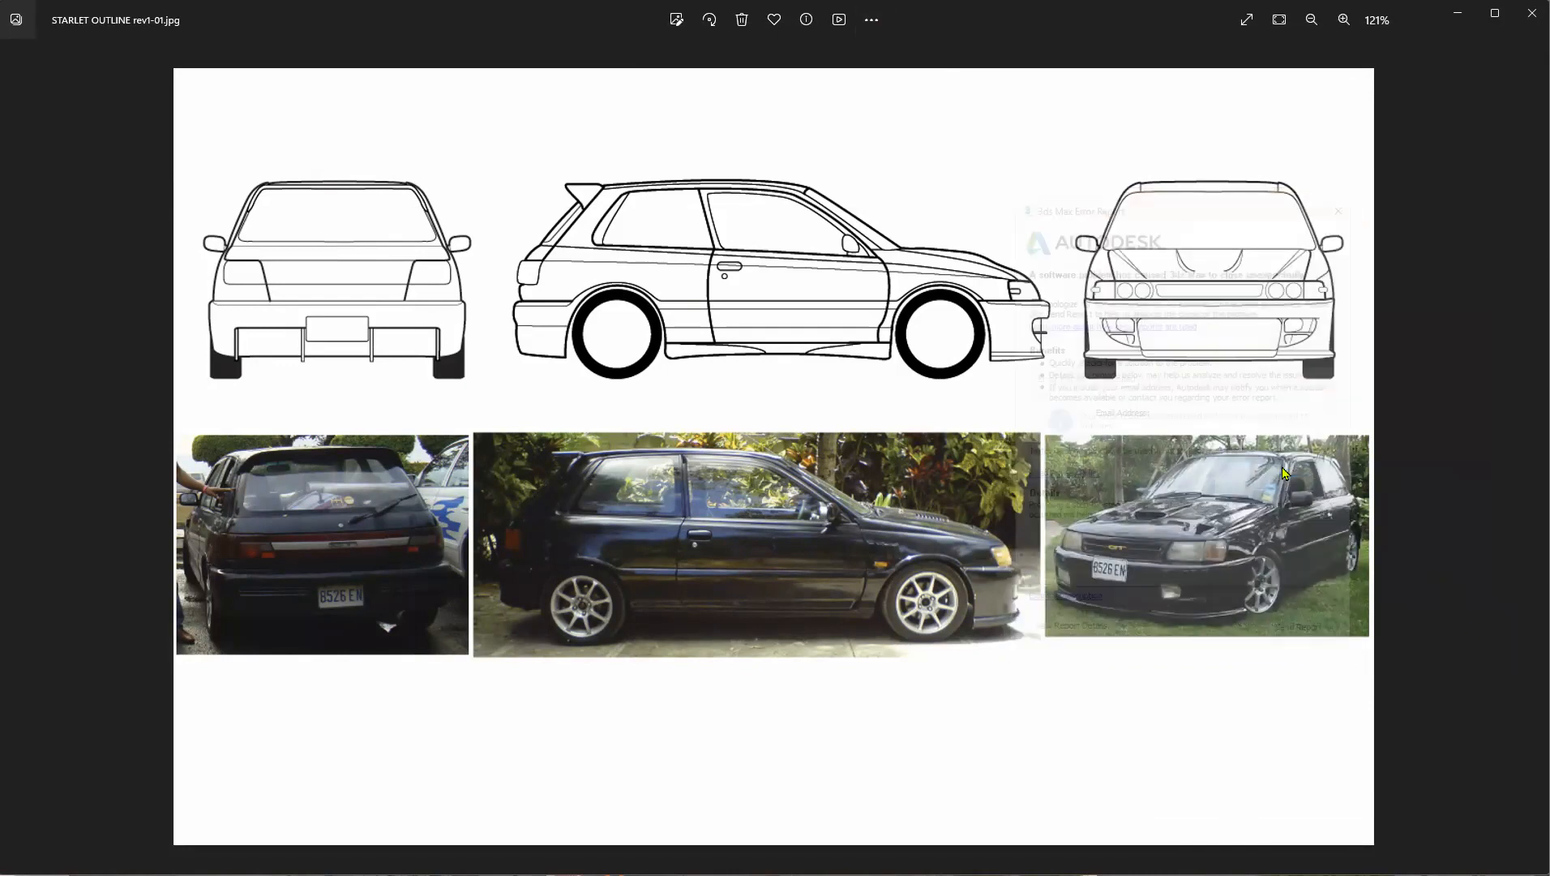
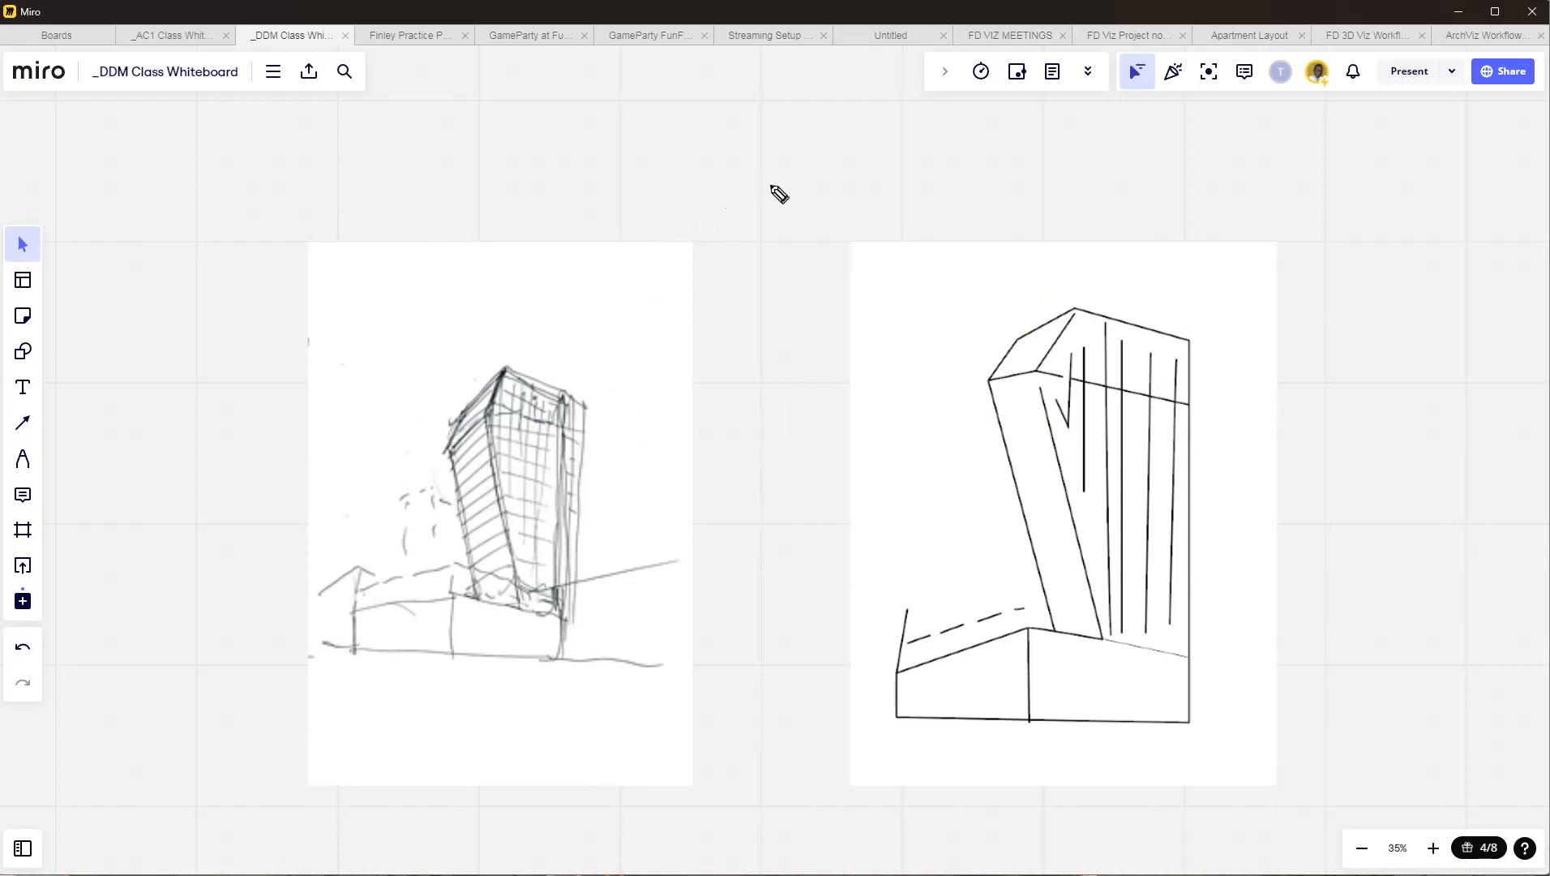
Point out the tower's side and roof edges on the pencil sketch and the clean line drawing with freehand arrows.
mouse_move(684, 169)
left_mouse_down()
mouse_move(689, 389)
mouse_move(592, 474)
mouse_move(610, 439)
mouse_move(668, 494)
left_mouse_up()
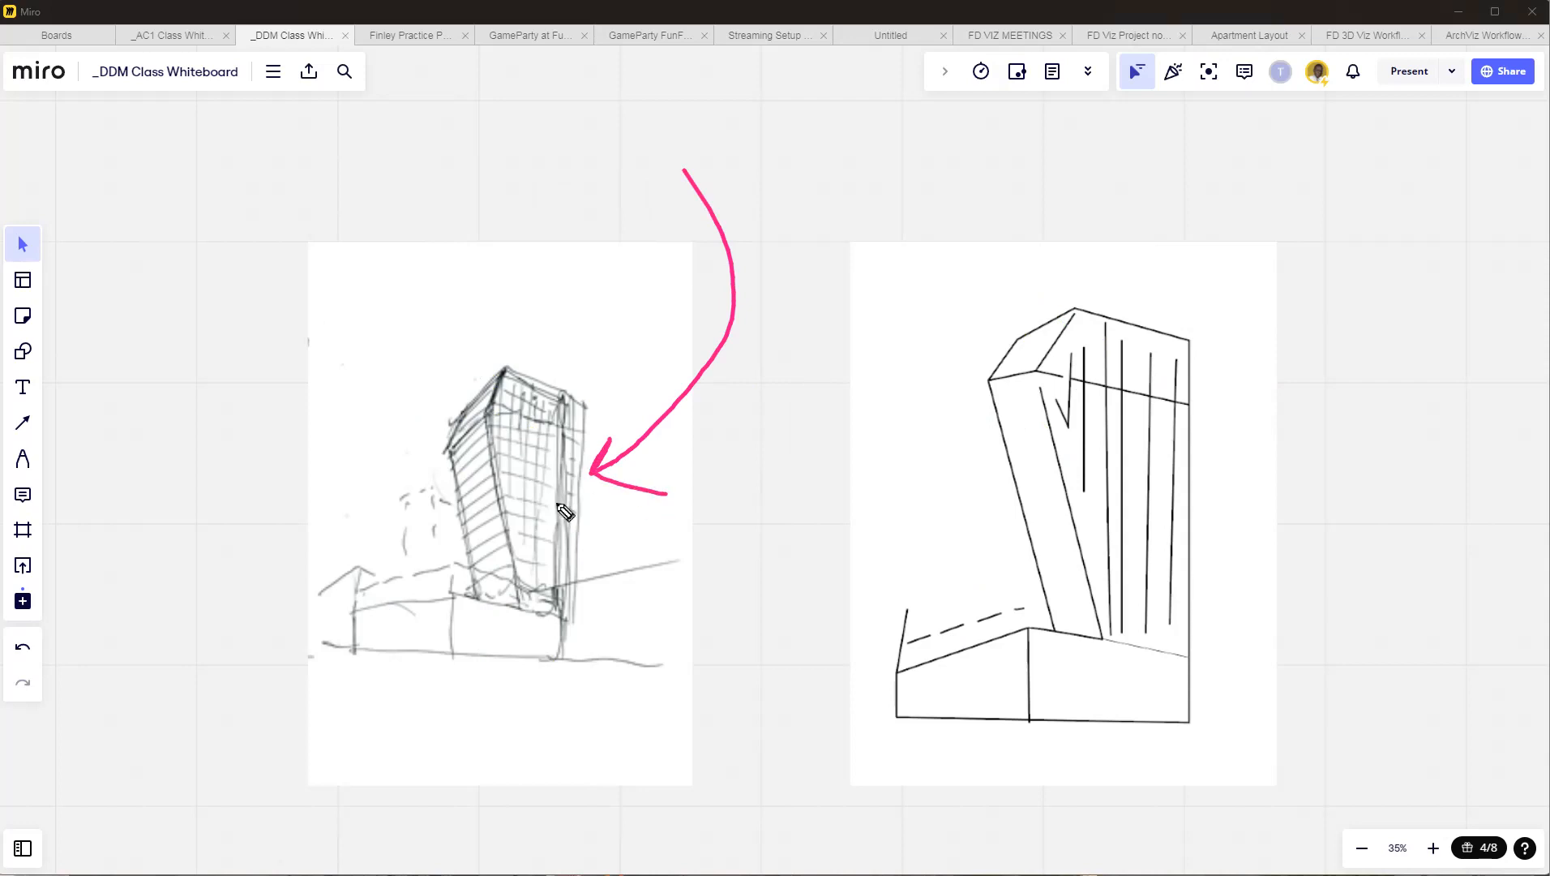
mouse_move(610, 134)
left_mouse_down()
mouse_move(577, 288)
mouse_move(533, 379)
mouse_move(593, 369)
left_mouse_up()
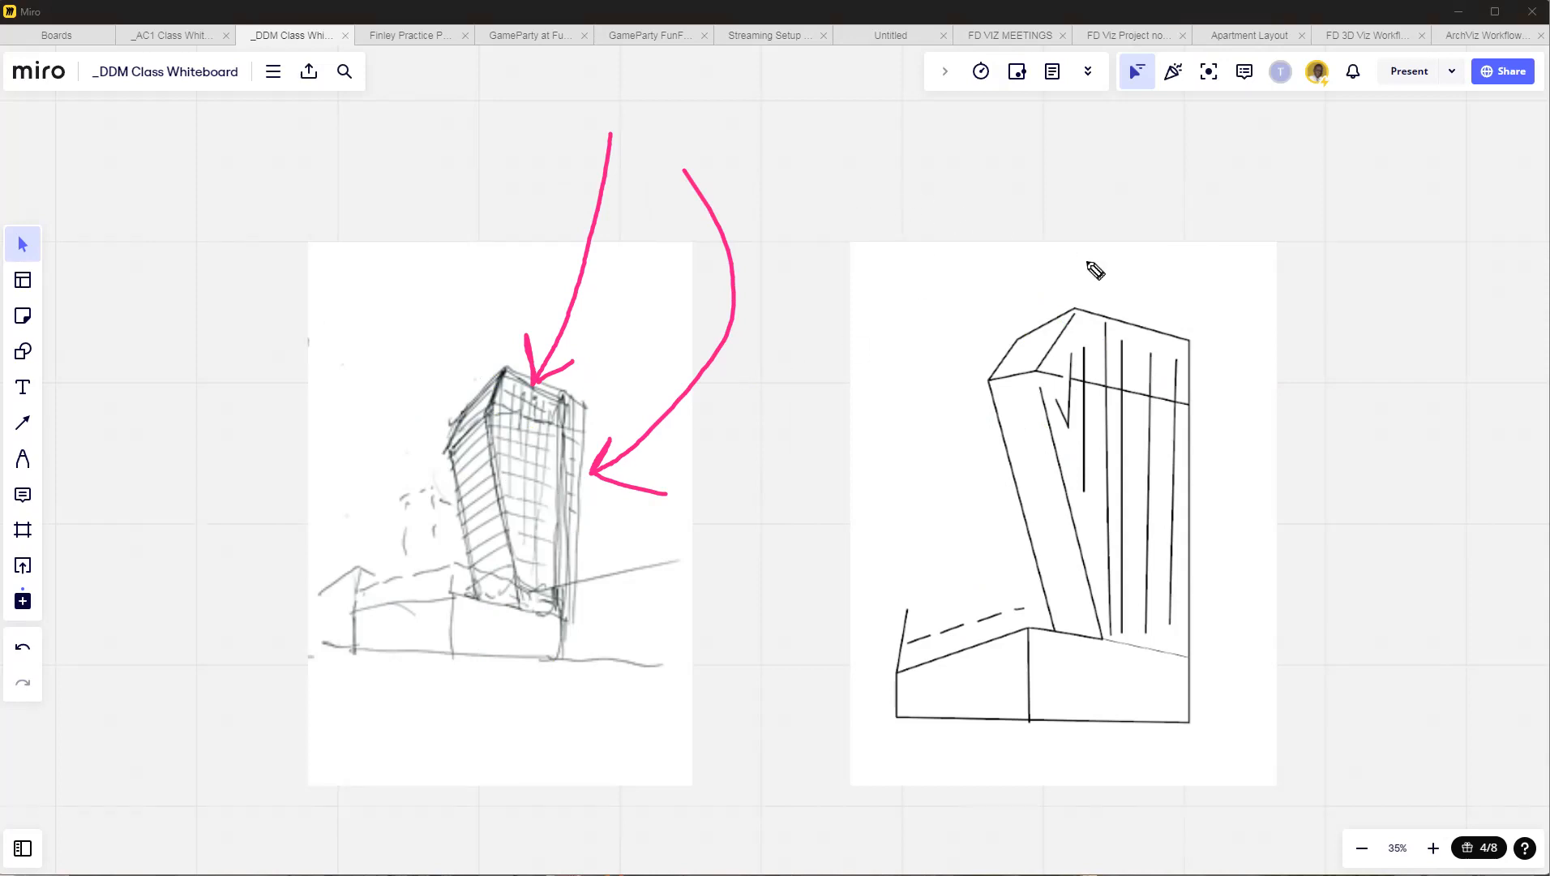
mouse_move(1101, 165)
left_mouse_down()
mouse_move(1123, 280)
mouse_move(1172, 274)
left_mouse_up()
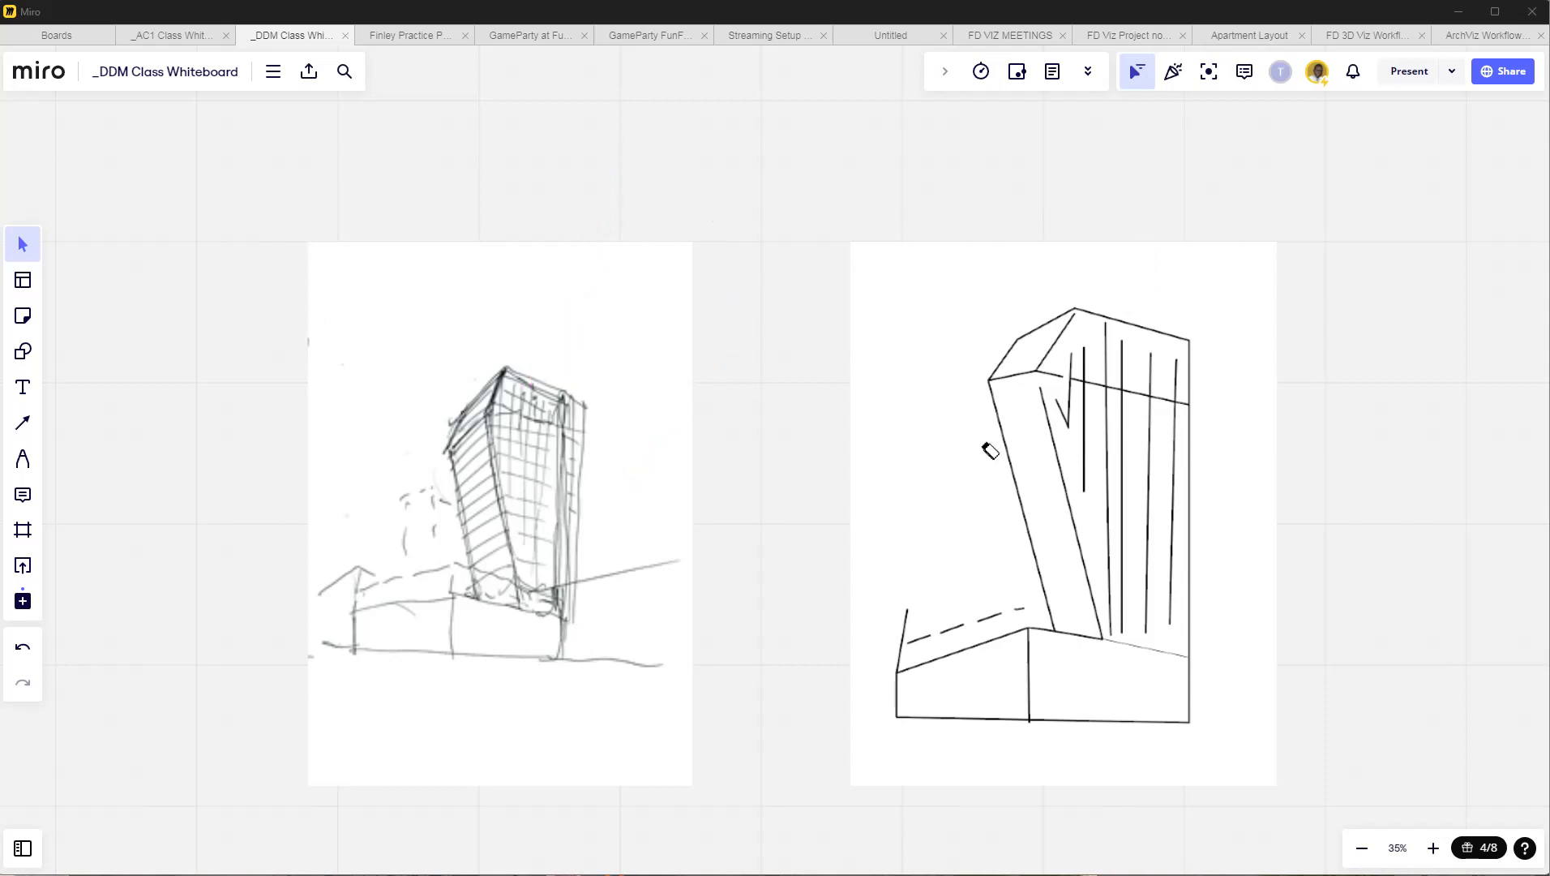
Trace the tower's outline, sloped roof facet and corner edges over the pencil sketch with thick pink strokes.
scroll(1013, 235, "down", 2)
scroll(495, 643, "up", 6)
middle_click_drag(677, 245, 696, 470)
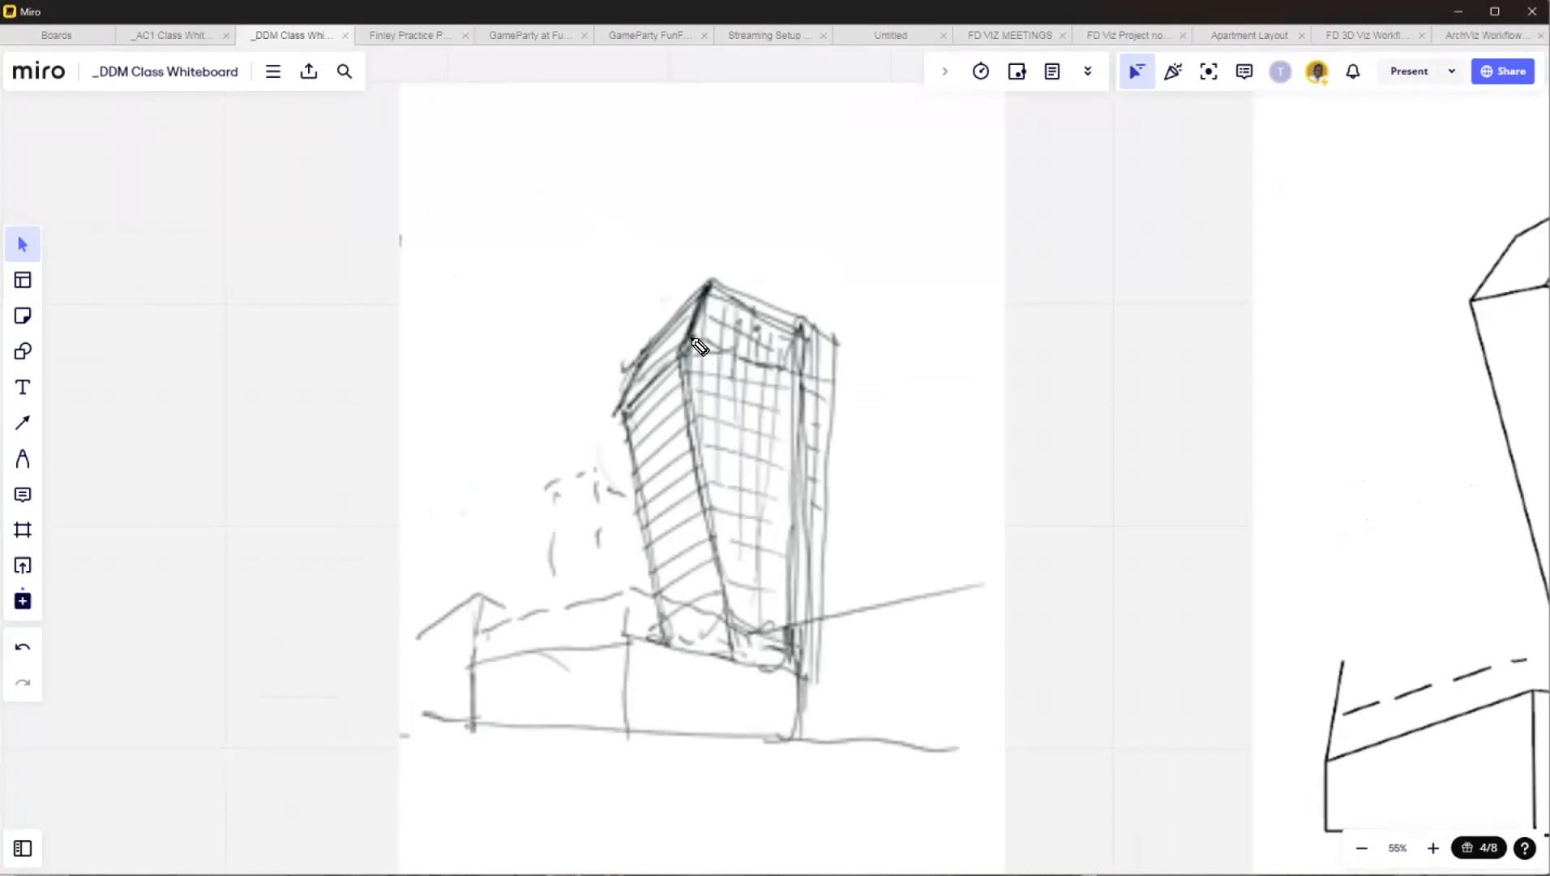
mouse_move(618, 343)
left_mouse_down()
mouse_move(729, 275)
mouse_move(688, 391)
mouse_move(724, 669)
left_mouse_up()
mouse_move(666, 279)
left_mouse_down()
mouse_move(847, 337)
mouse_move(829, 594)
left_mouse_up()
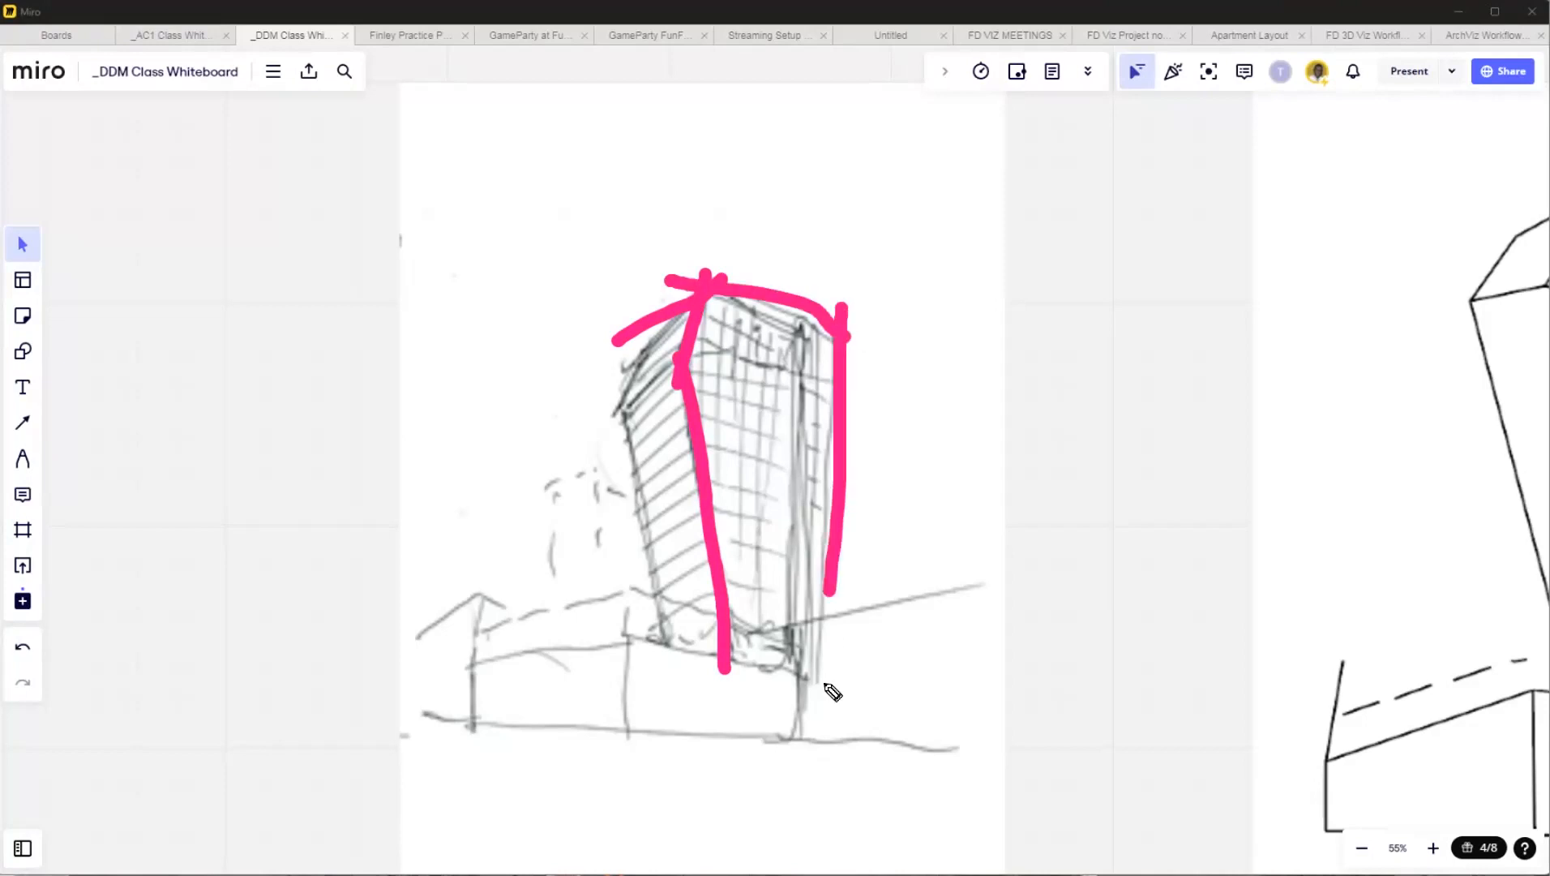
left_click_drag(688, 370, 634, 399)
mouse_move(649, 313)
left_mouse_down()
mouse_move(616, 402)
mouse_move(623, 500)
left_mouse_up()
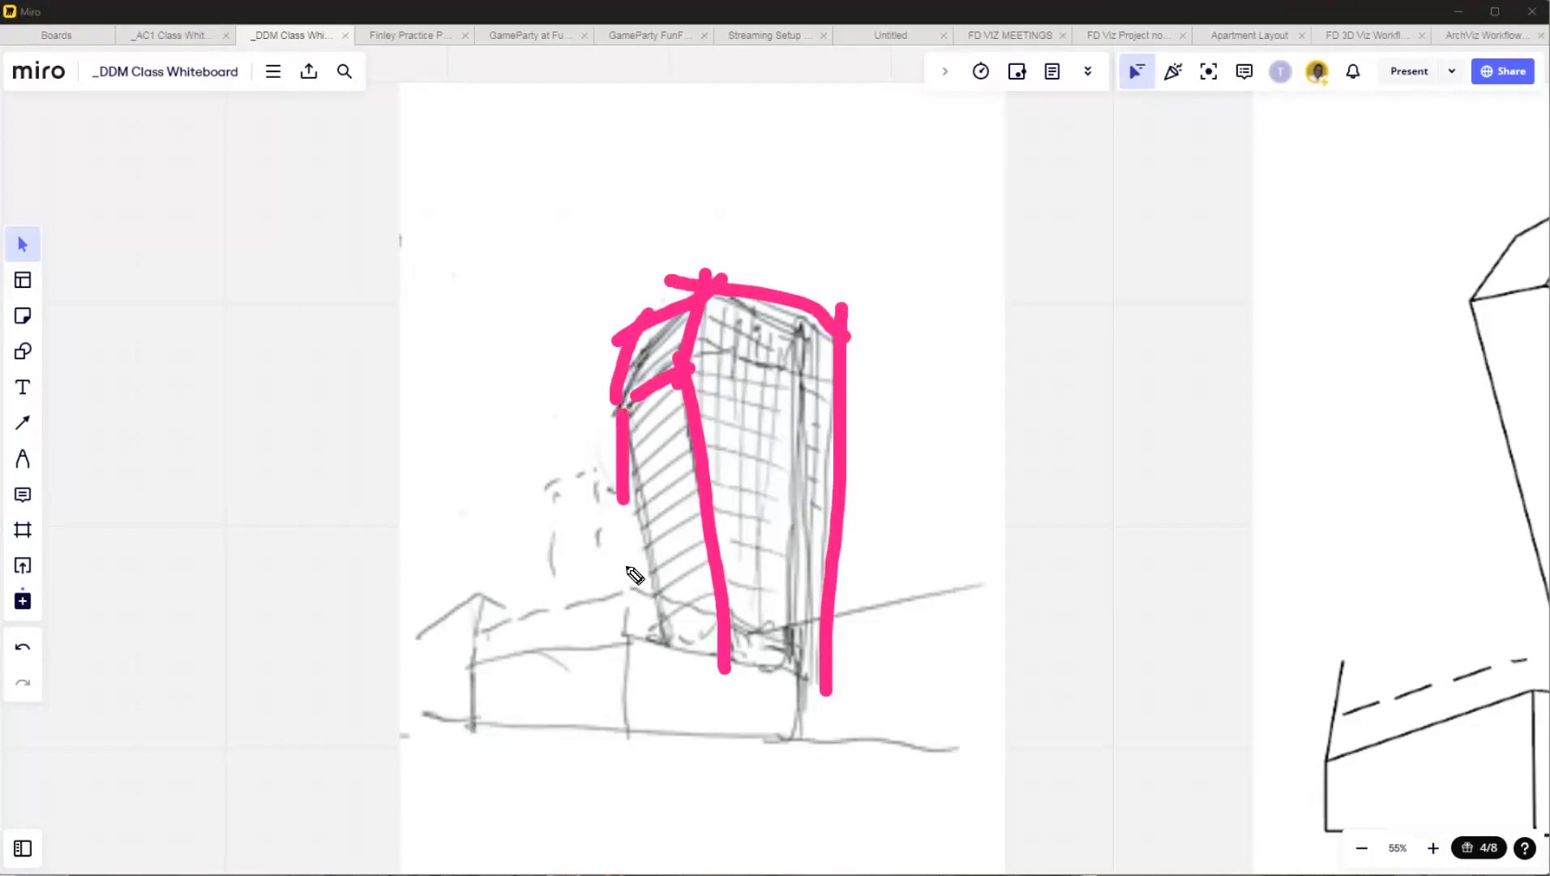
left_click_drag(635, 575, 635, 610)
Trace the podium's upper, lower and vertical edges beneath the tower on the pencil sketch.
mouse_move(838, 685)
left_mouse_down()
mouse_move(661, 643)
mouse_move(434, 667)
mouse_move(481, 727)
mouse_move(641, 739)
left_mouse_up()
left_click_drag(620, 634, 632, 740)
left_click_drag(638, 740, 851, 775)
left_click_drag(782, 667, 817, 779)
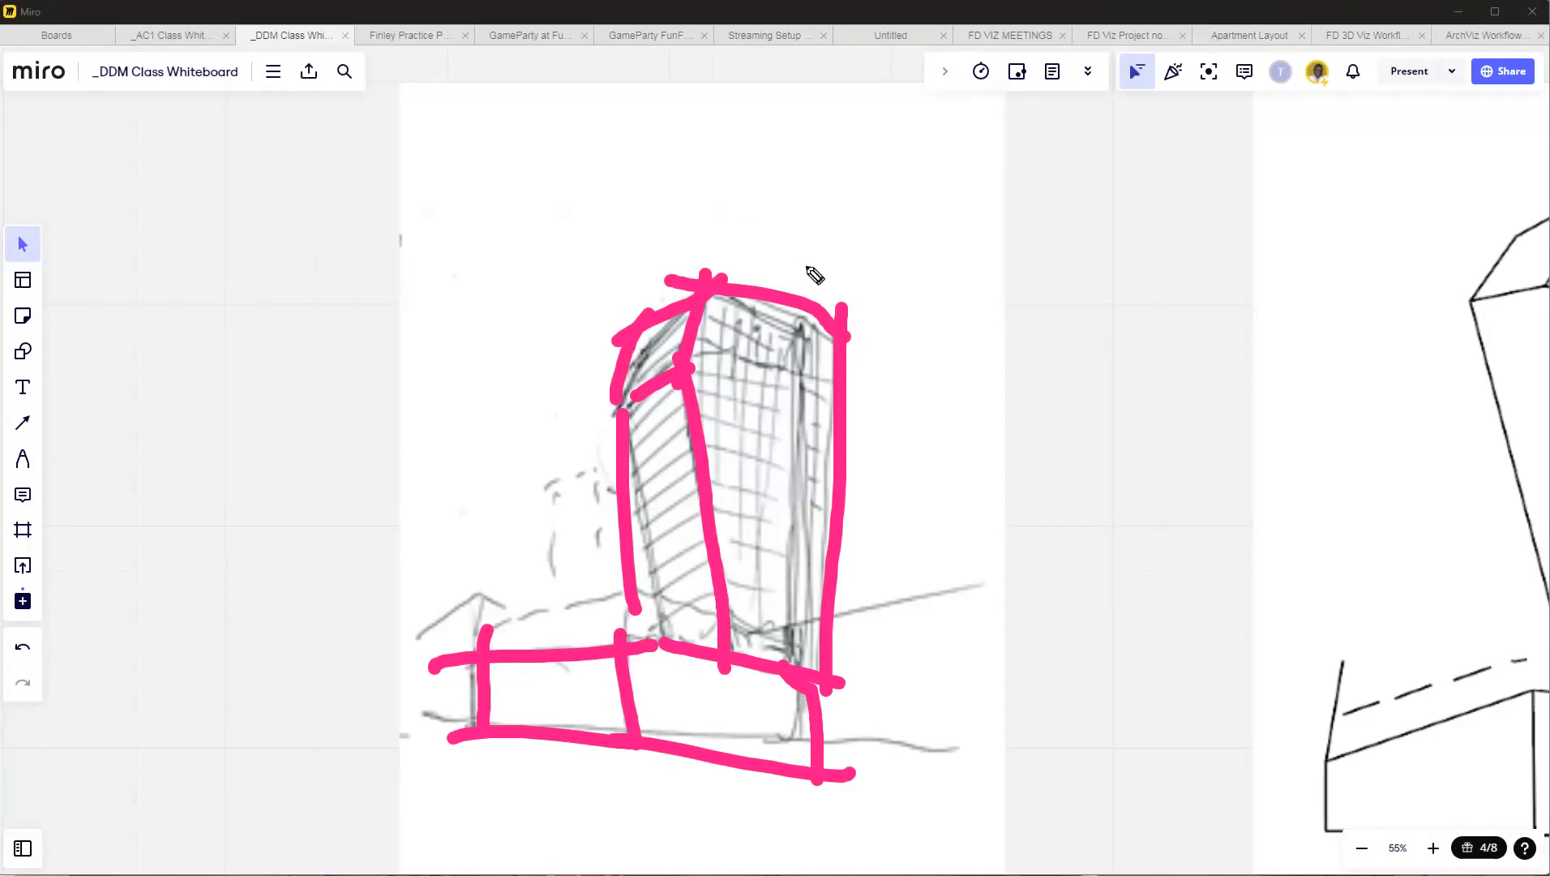
left_click_drag(755, 265, 628, 681)
mouse_move(925, 459)
left_mouse_down()
mouse_move(689, 429)
mouse_move(730, 745)
mouse_move(633, 682)
mouse_move(592, 788)
left_mouse_up()
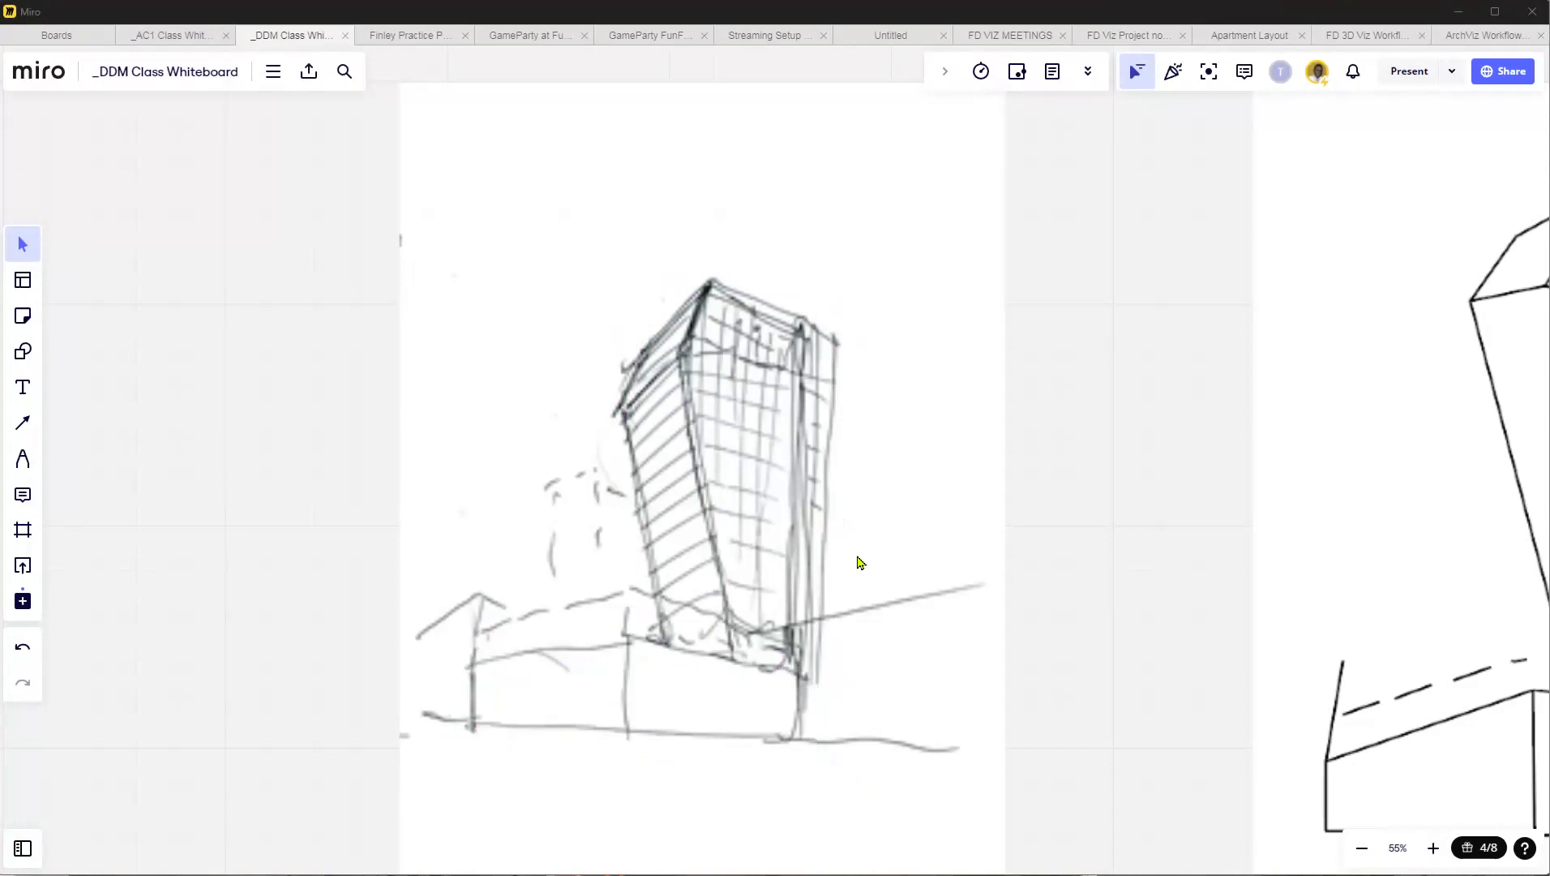
Shrink the Miro window to about half the screen, keeping the pencil sketch in view.
scroll(1066, 689, "down", 5)
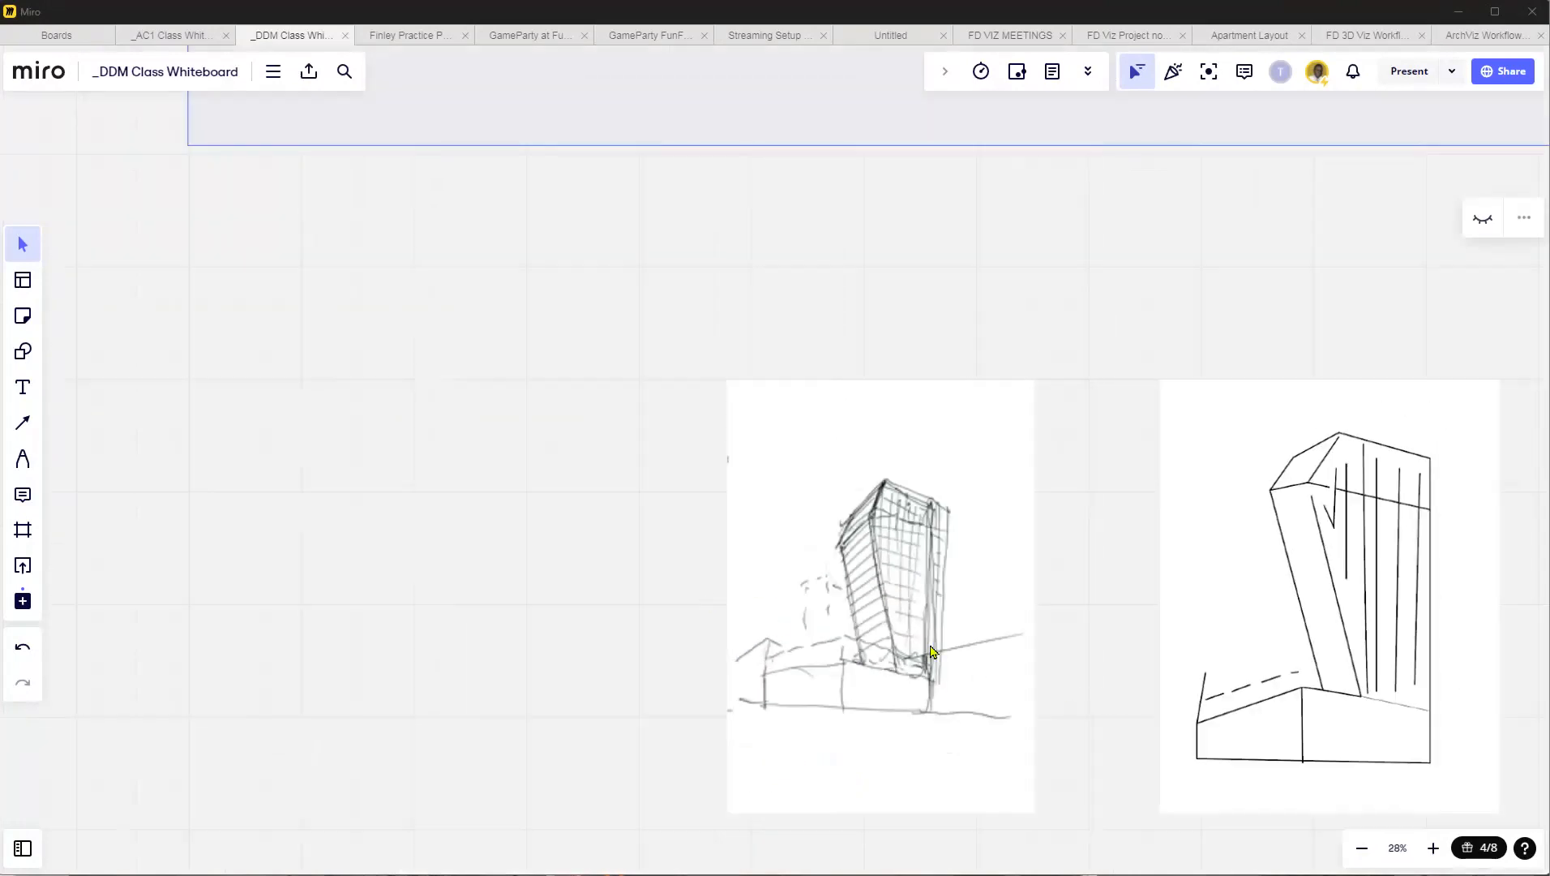
scroll(844, 596, "up", 4)
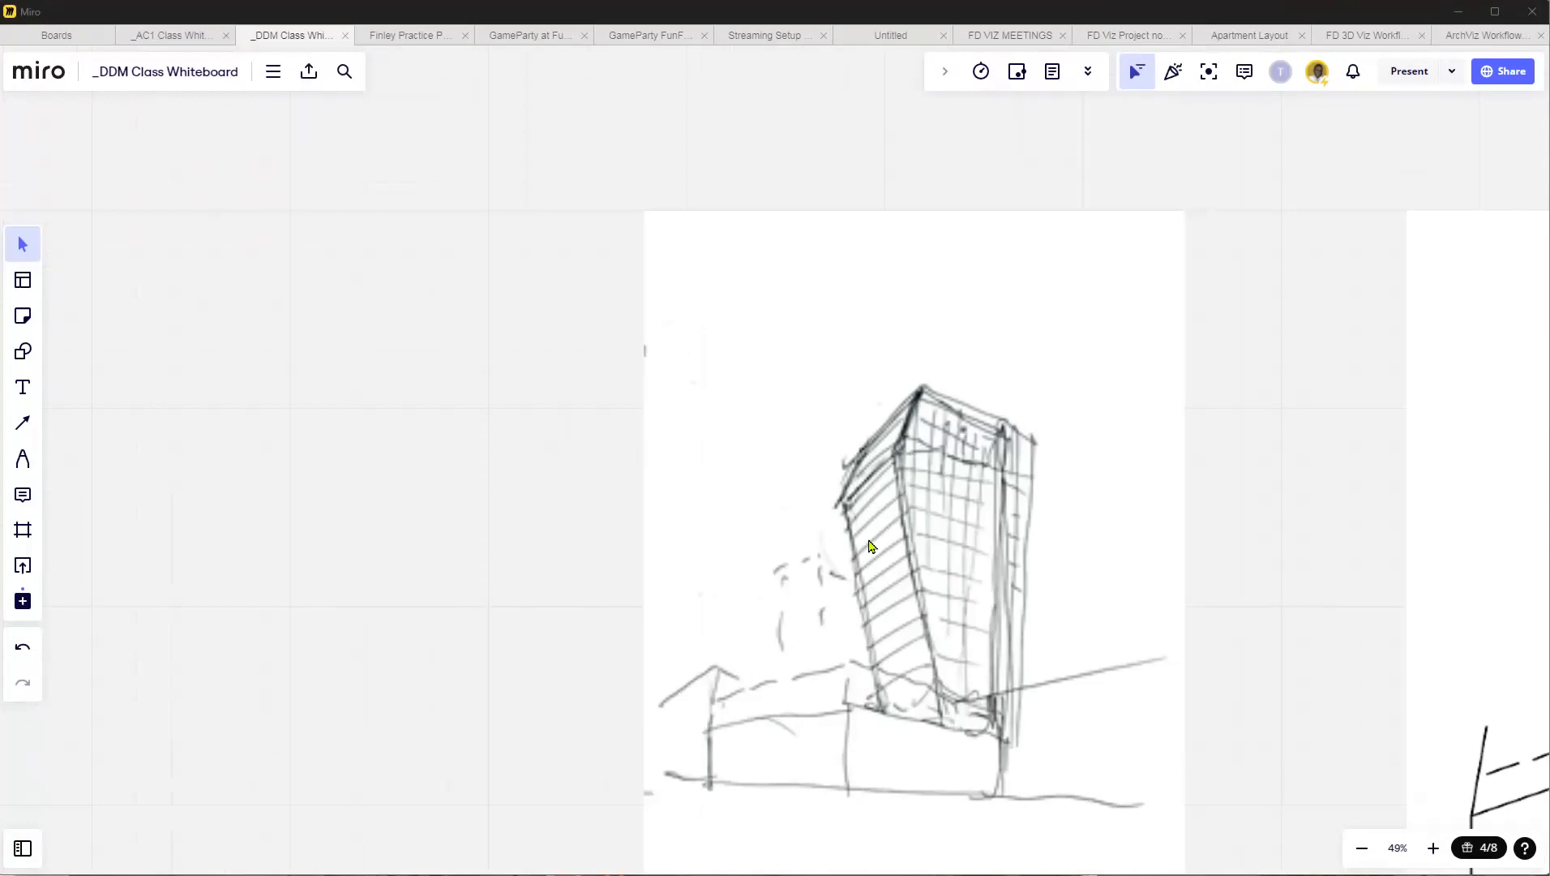
scroll(870, 546, "down", 2)
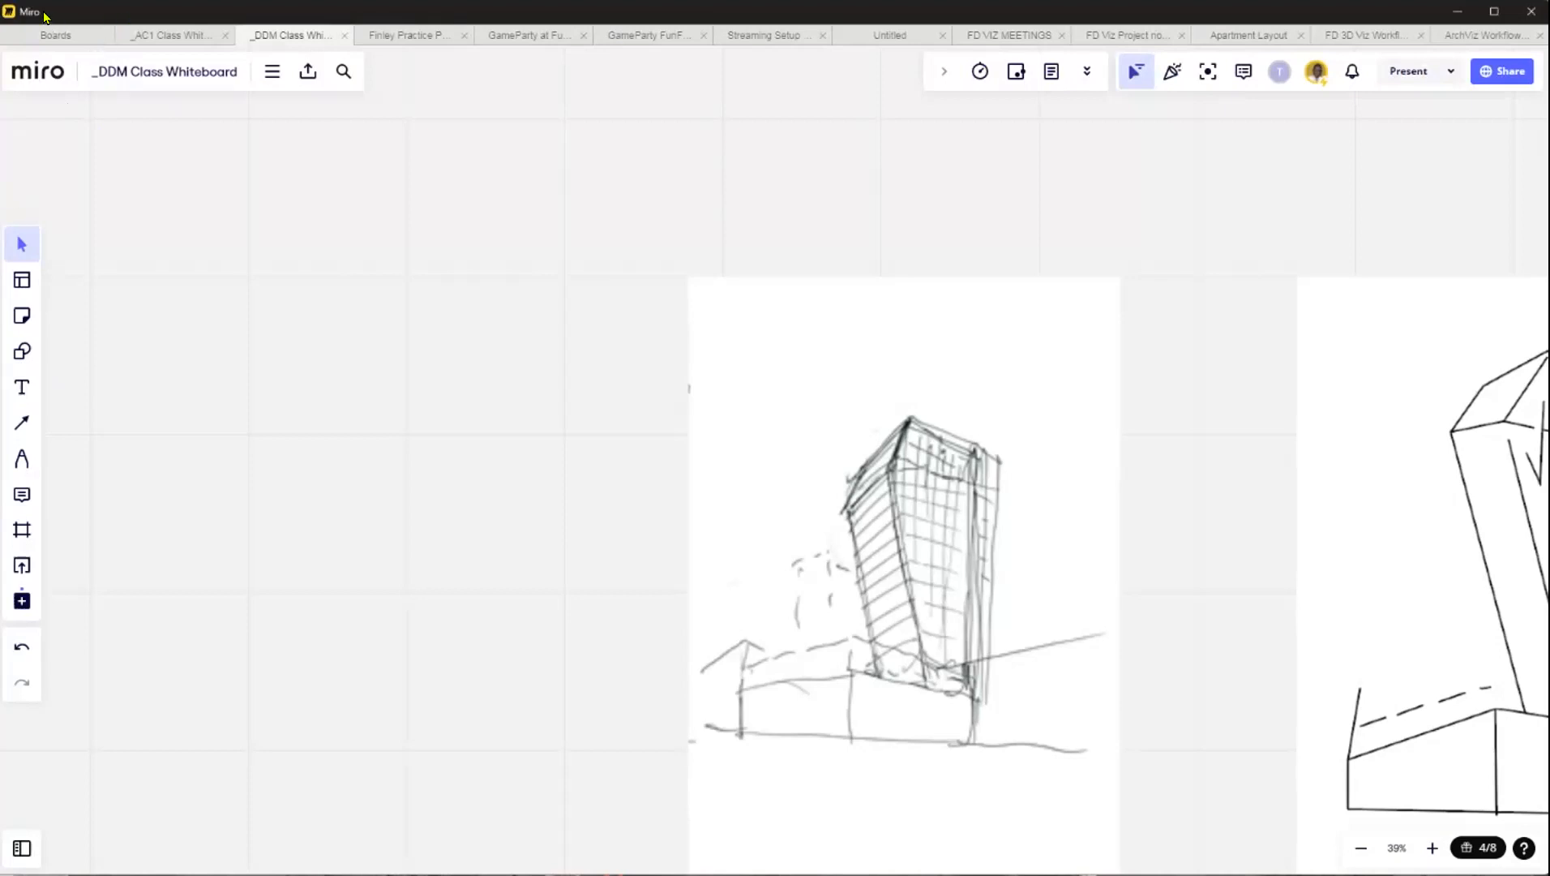
left_click_drag(11, 55, 908, 114)
left_click_drag(1168, 15, 1119, 14)
scroll(1061, 235, "down", 5)
scroll(1442, 389, "up", 4)
middle_click_drag(1371, 391, 1356, 467)
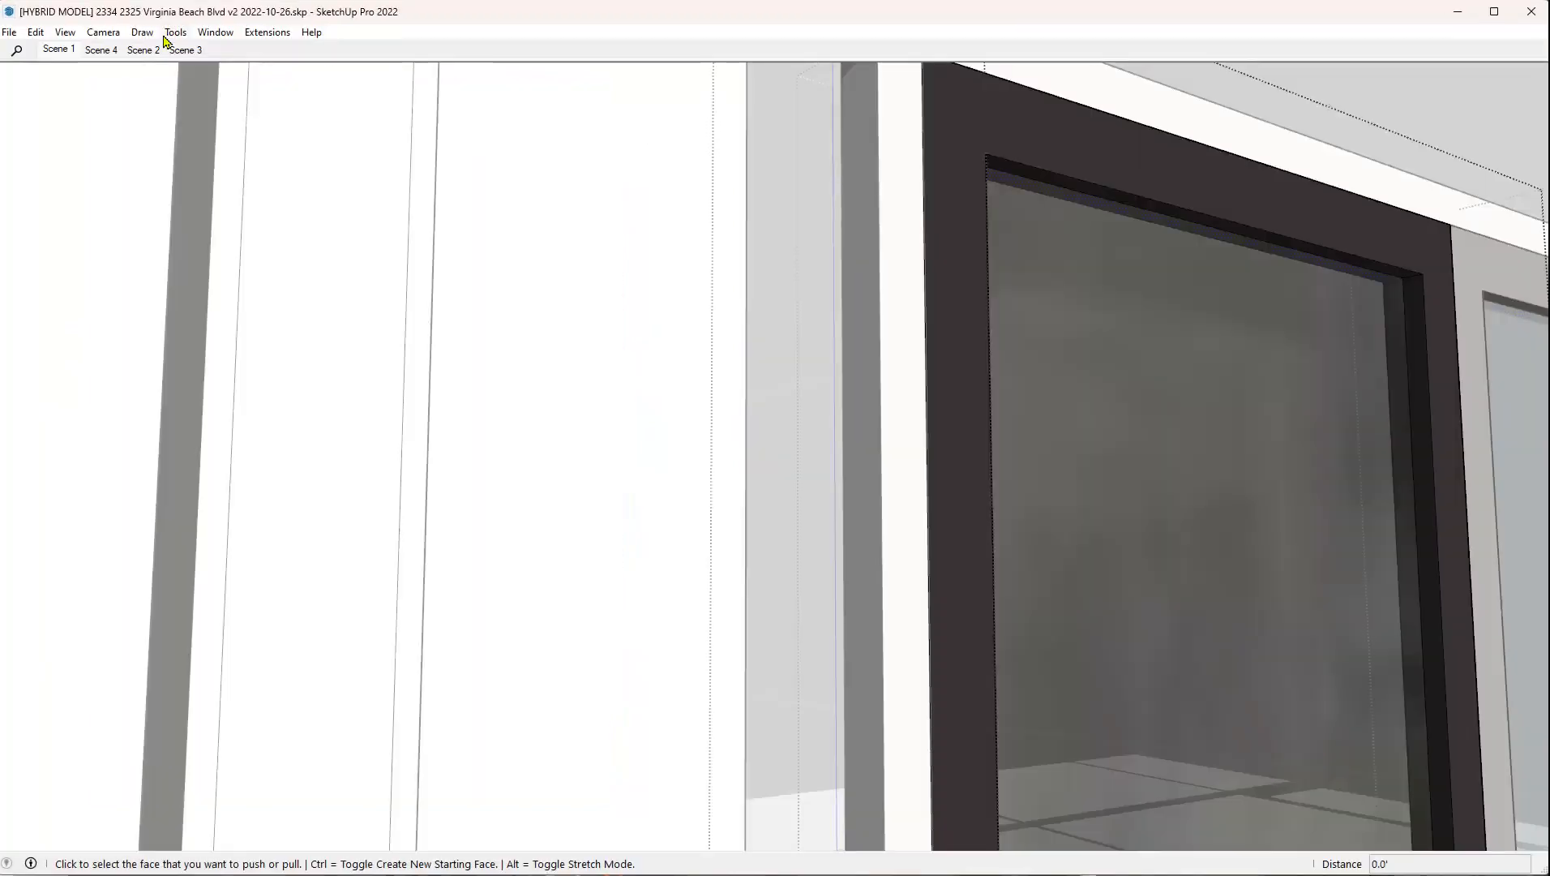
Start a new blank model in SketchUp.
left_click(11, 32)
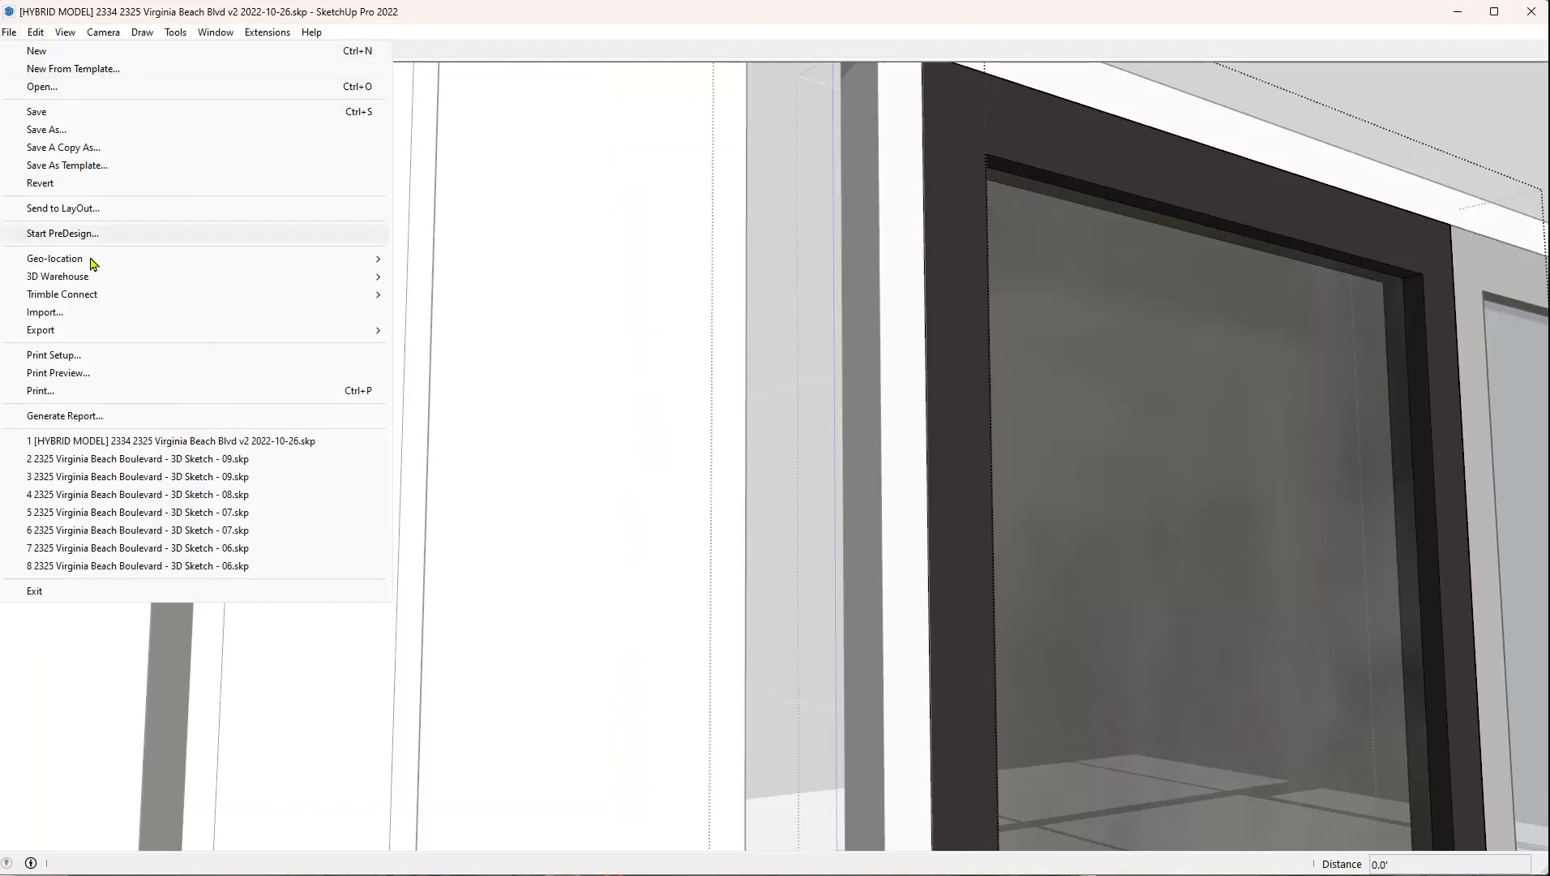
left_click(87, 57)
left_click(812, 485)
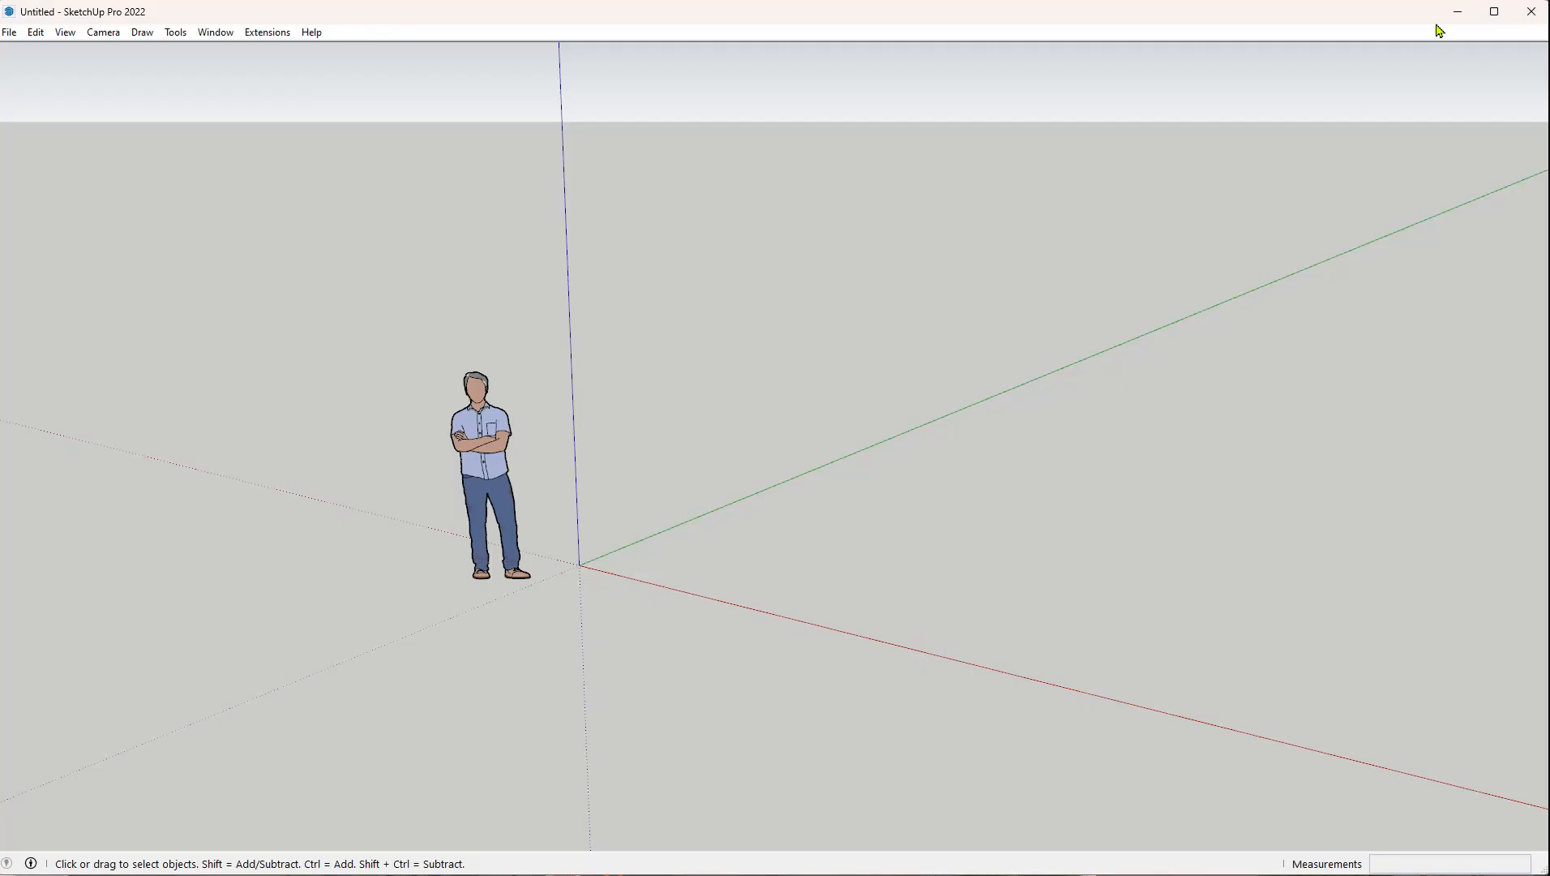
Fit the SketchUp window beside the Miro sketch and show the Large Tool Set toolbar next to the model.
left_click_drag(1532, 41, 515, 101)
mouse_move(343, 22)
left_mouse_down()
mouse_move(564, 28)
mouse_move(375, 27)
left_mouse_up()
left_click_drag(538, 61, 821, 93)
scroll(1222, 383, "down", 2)
scroll(1230, 395, "up", 5)
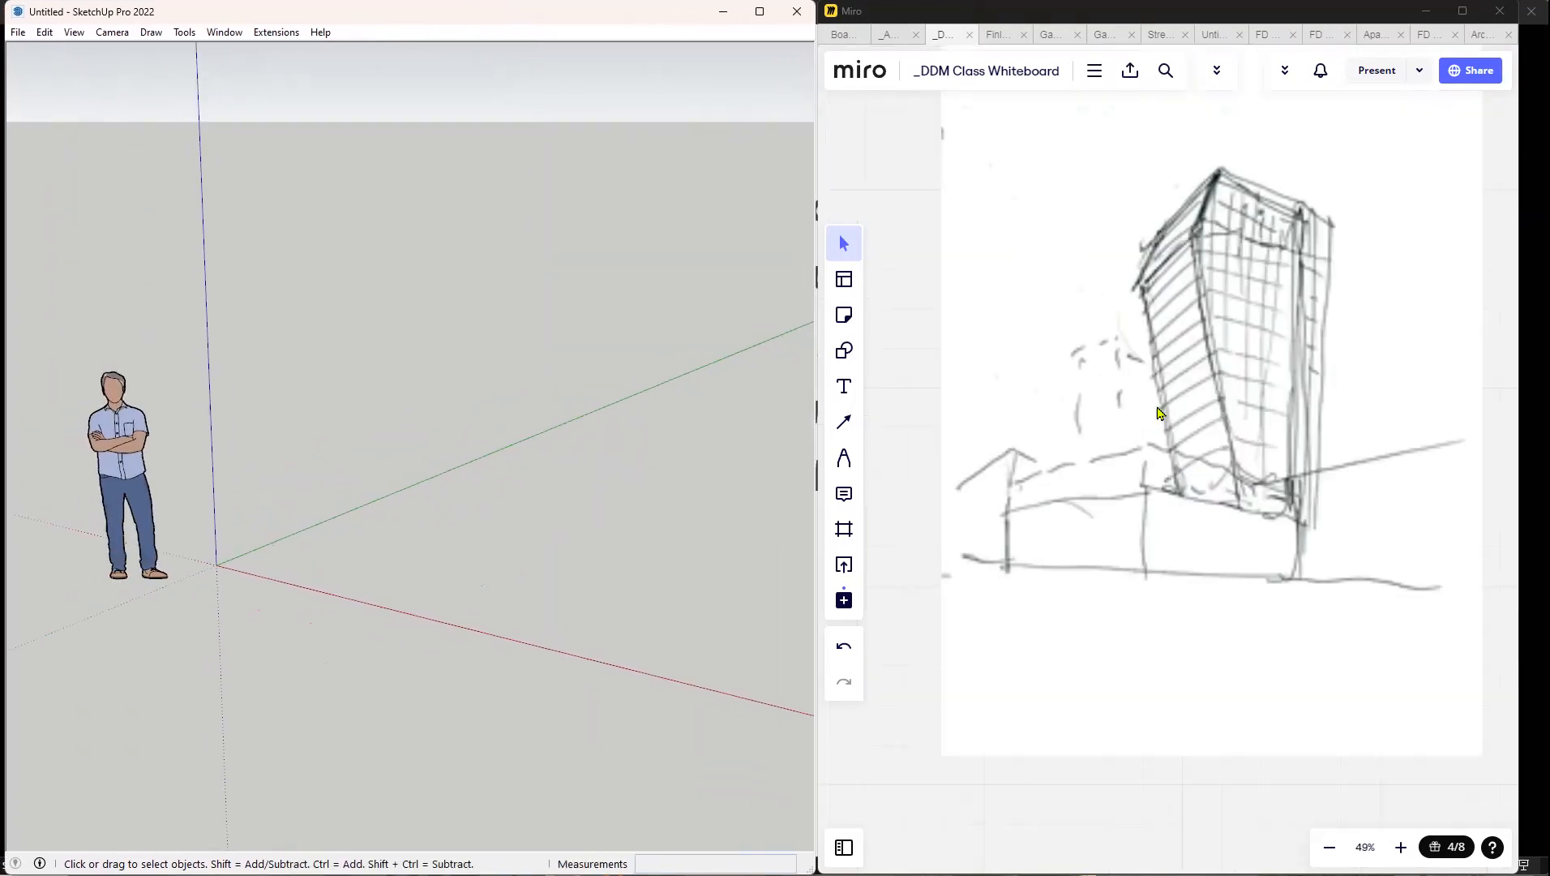
left_click_drag(1198, 365, 1180, 448)
scroll(559, 471, "down", 1)
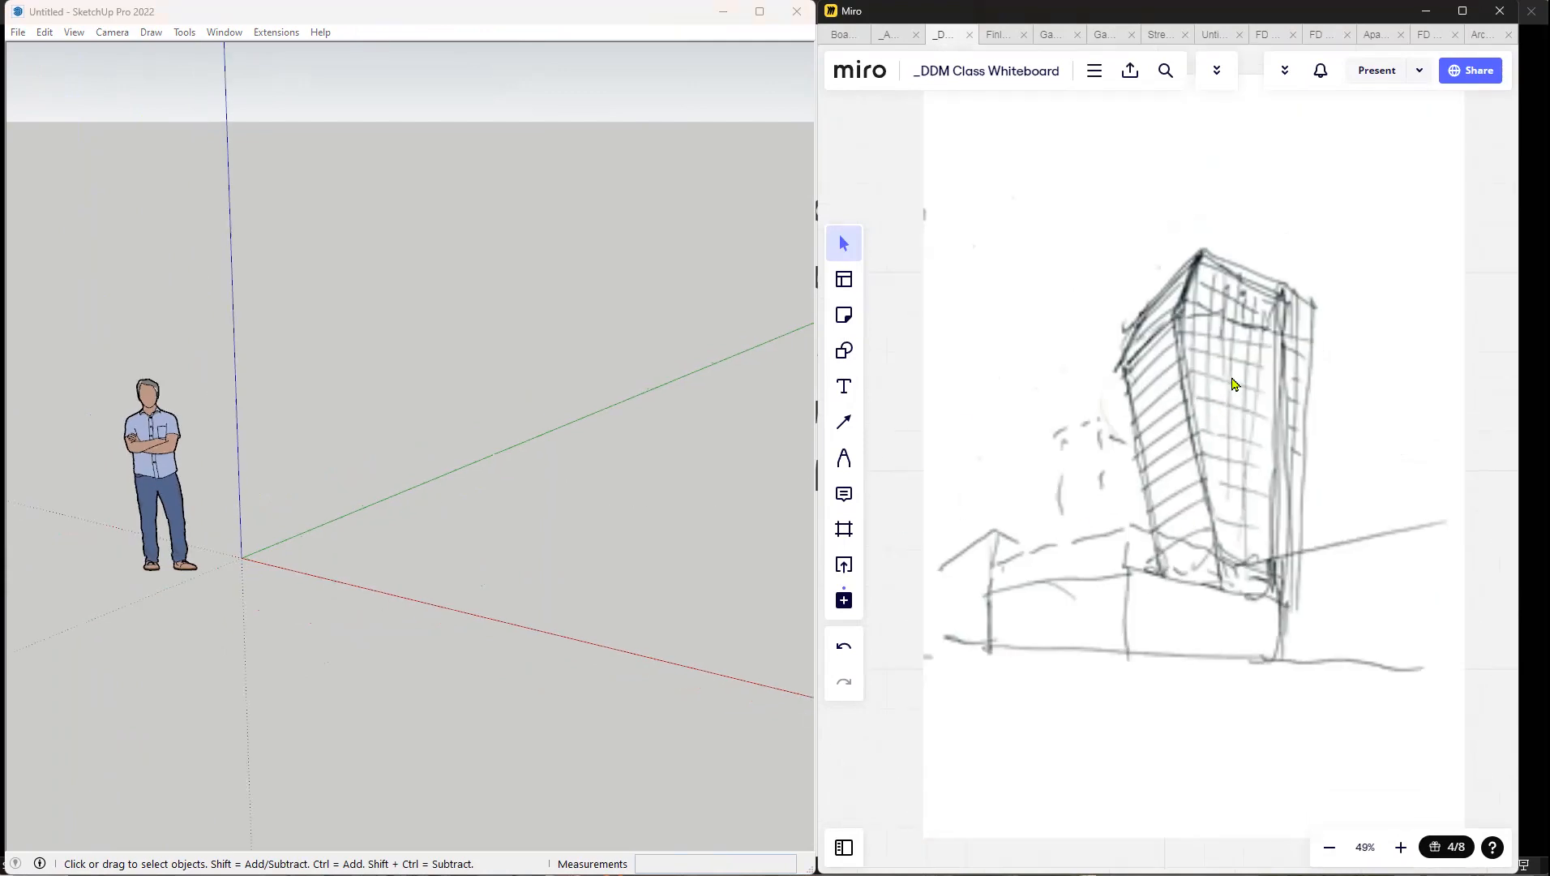
scroll(478, 406, "down", 4)
mouse_move(680, 393)
middle_mouse_down()
mouse_move(528, 394)
mouse_move(682, 420)
middle_mouse_up()
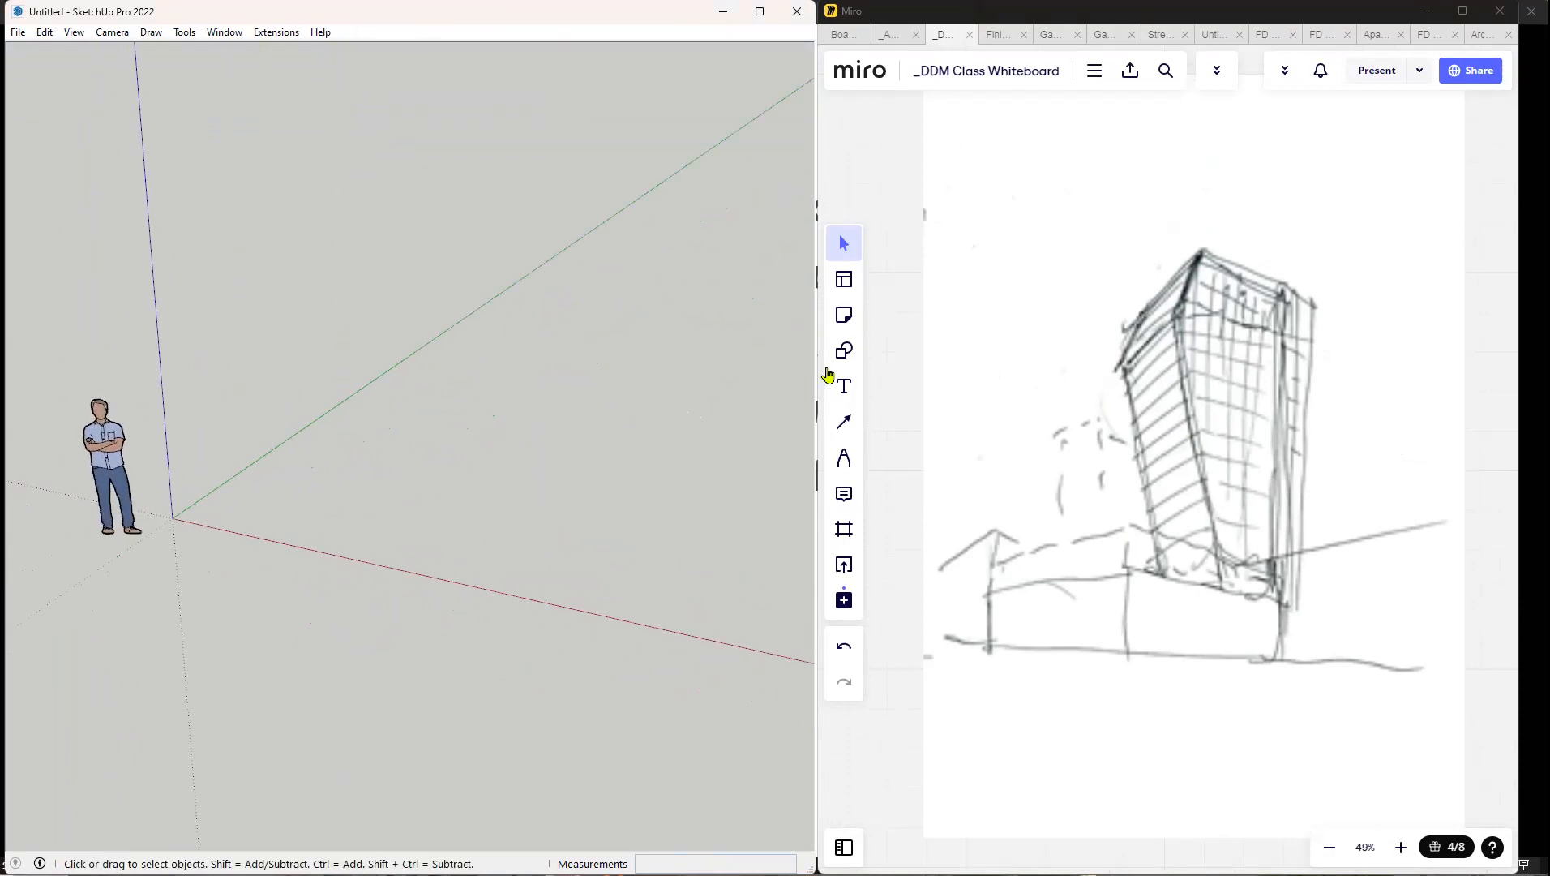
left_click(844, 350)
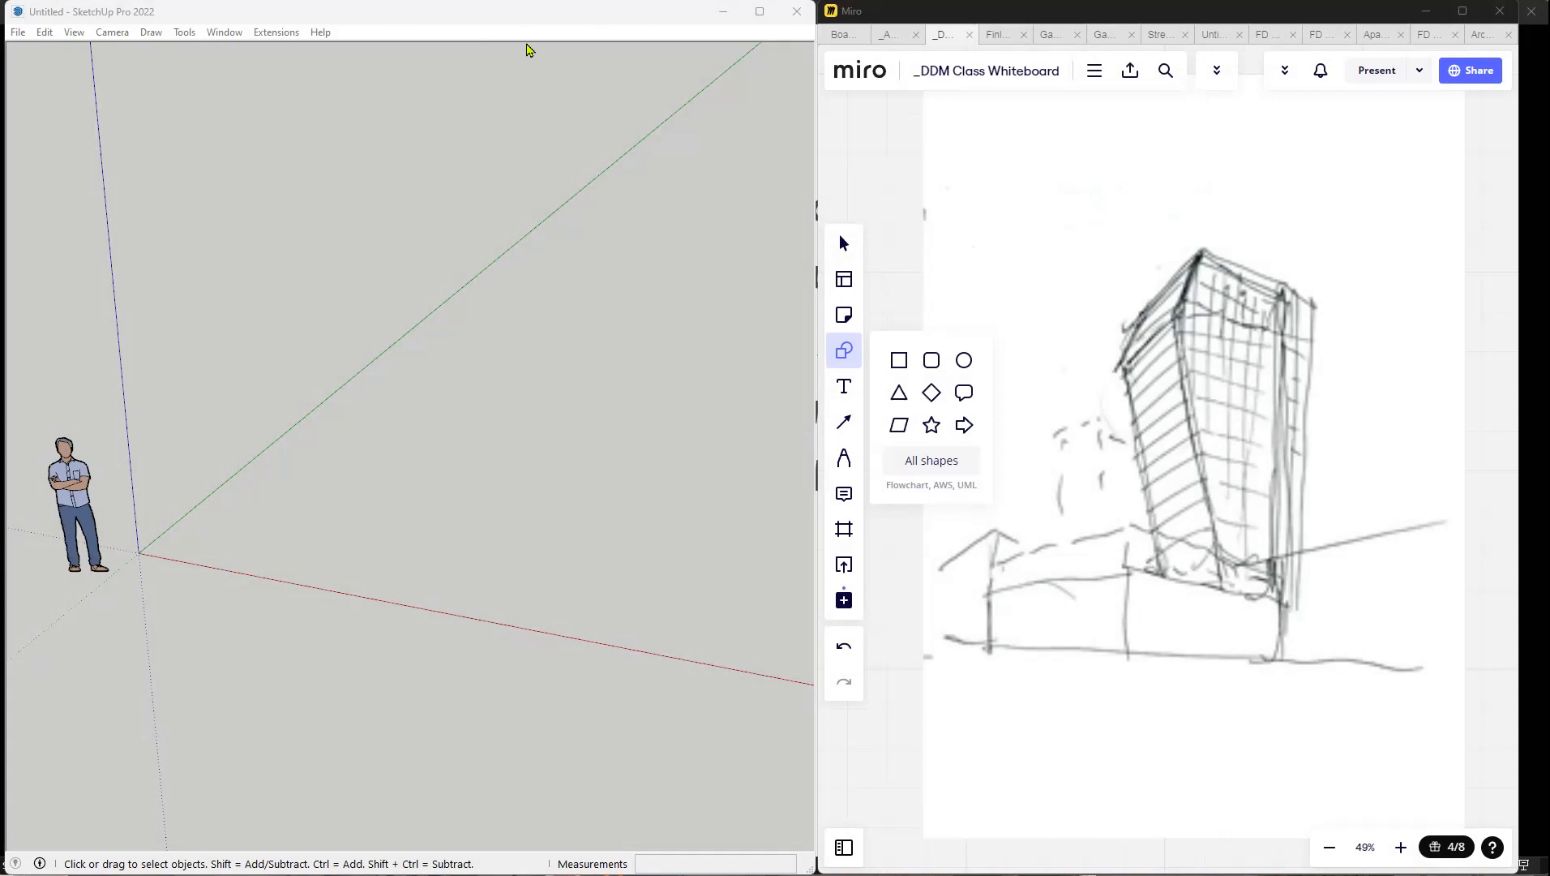
left_click(666, 17)
mouse_move(798, 91)
left_mouse_down()
mouse_move(370, 101)
mouse_move(664, 130)
mouse_move(785, 104)
left_mouse_up()
Draw a rectangle on the ground near the origin as the podium's footprint.
left_click(783, 240)
left_click(257, 529)
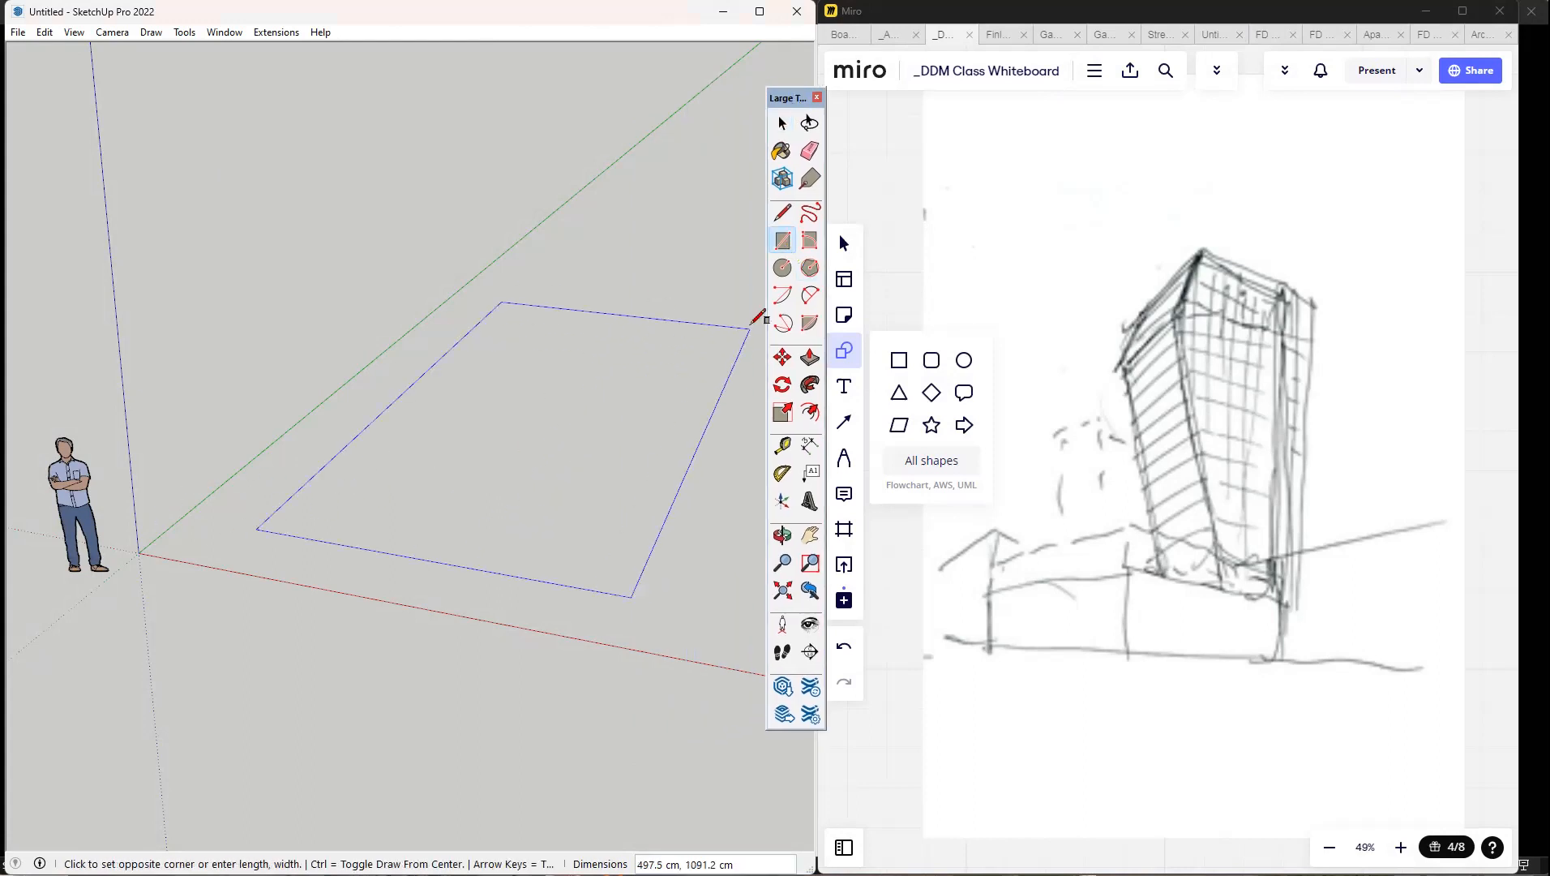
middle_click_drag(759, 335, 805, 369)
left_click(738, 405)
Push/Pull the podium footprint upward by about 195 cm.
scroll(740, 405, "down", 3)
left_click(808, 358)
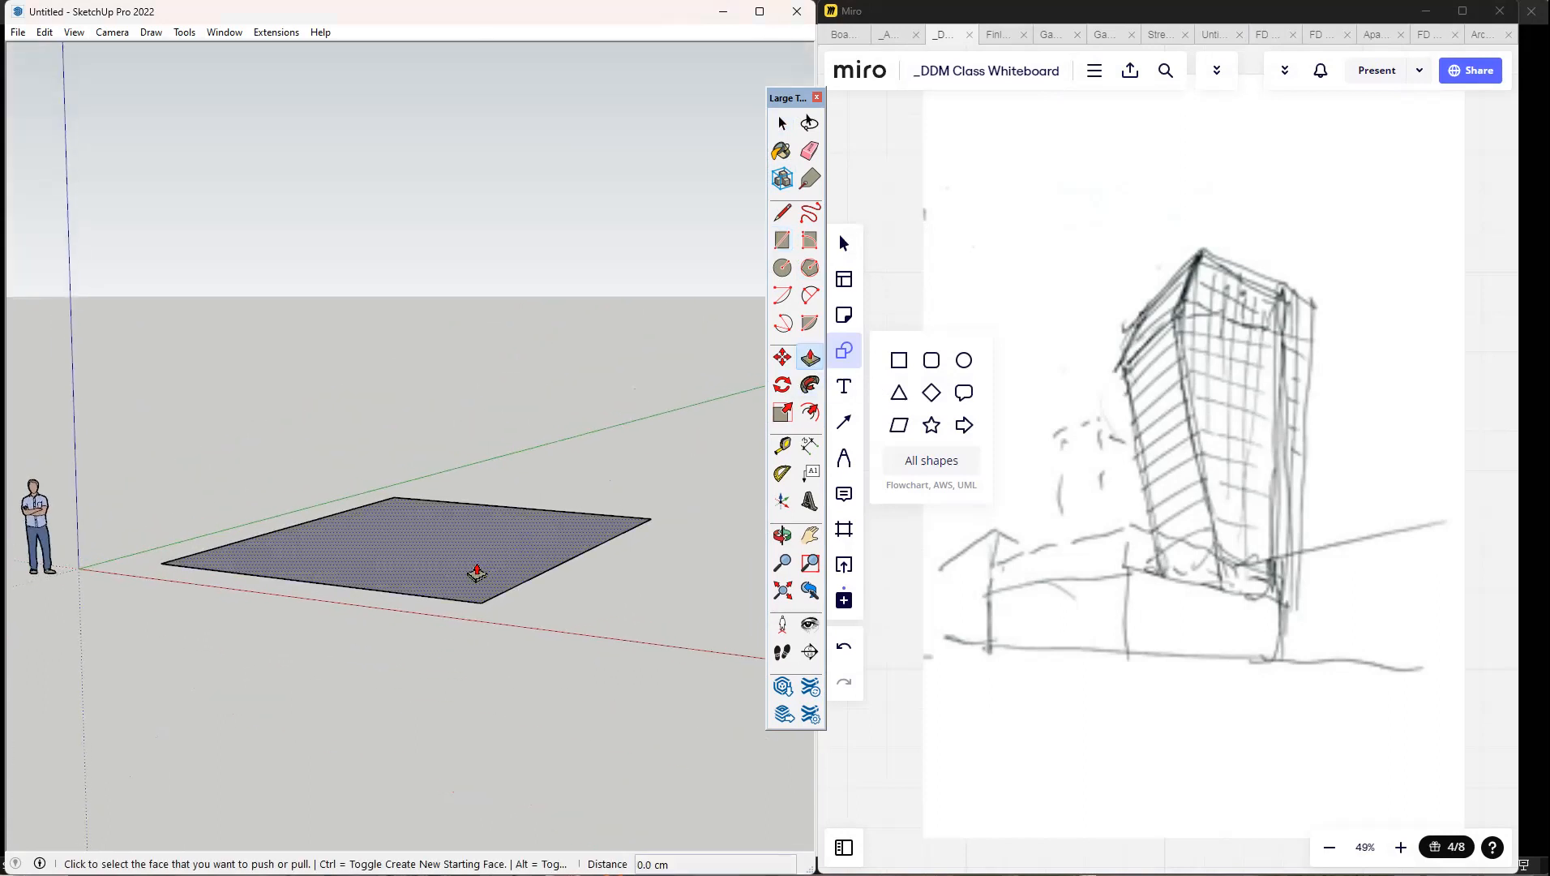
left_click(474, 564)
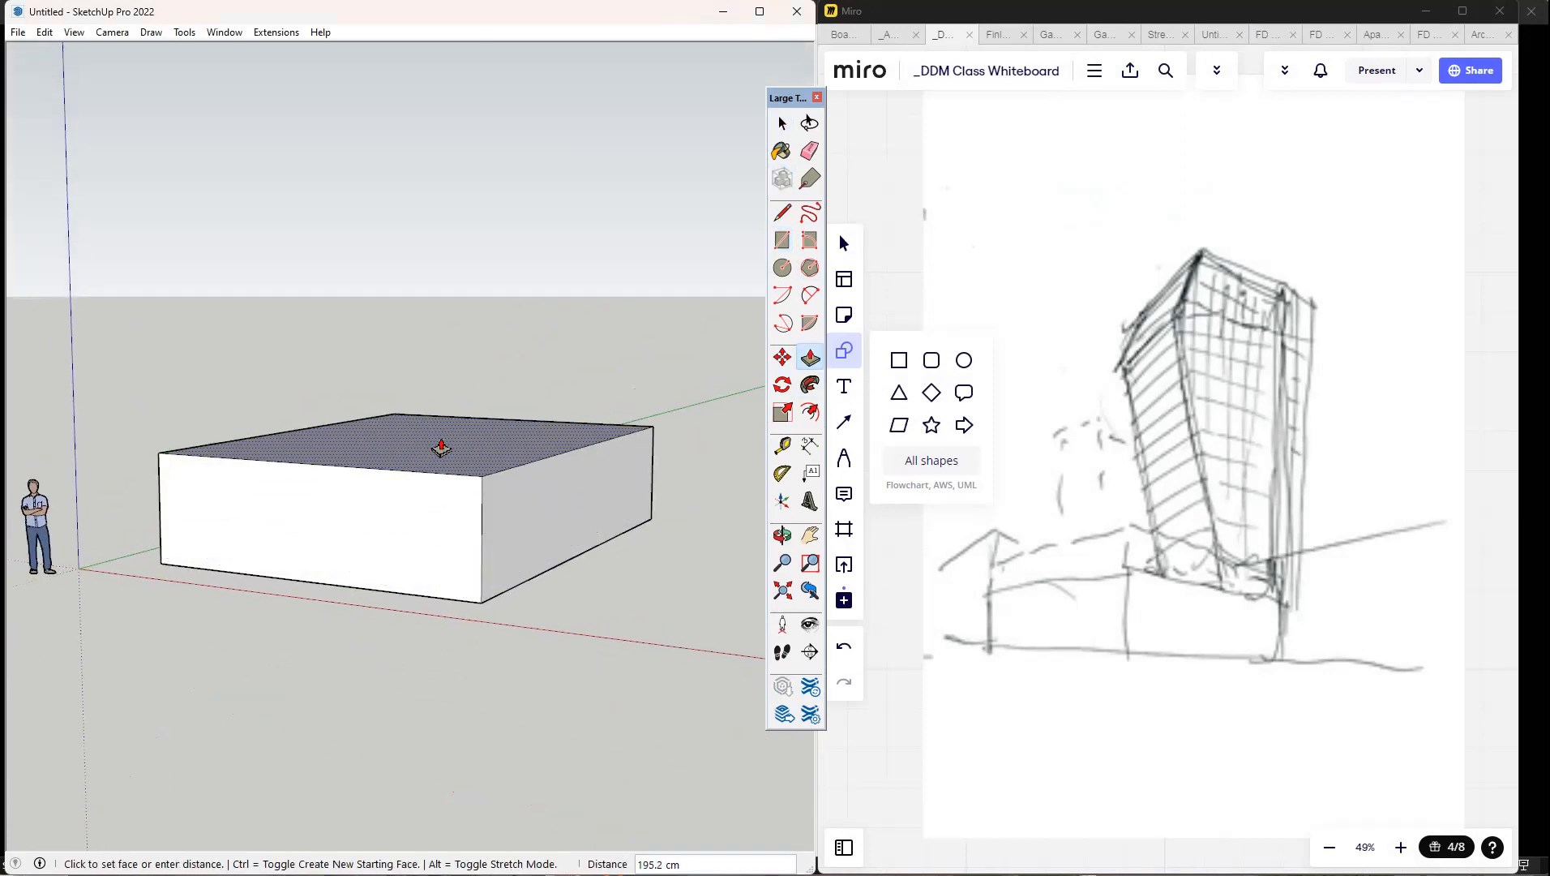
mouse_move(441, 446)
middle_mouse_down()
mouse_move(716, 495)
mouse_move(508, 427)
mouse_move(529, 450)
mouse_move(490, 470)
middle_mouse_up()
Draw a smaller rectangle on the podium's top face, starting from one side edge, as the tower's footprint.
left_click(780, 239)
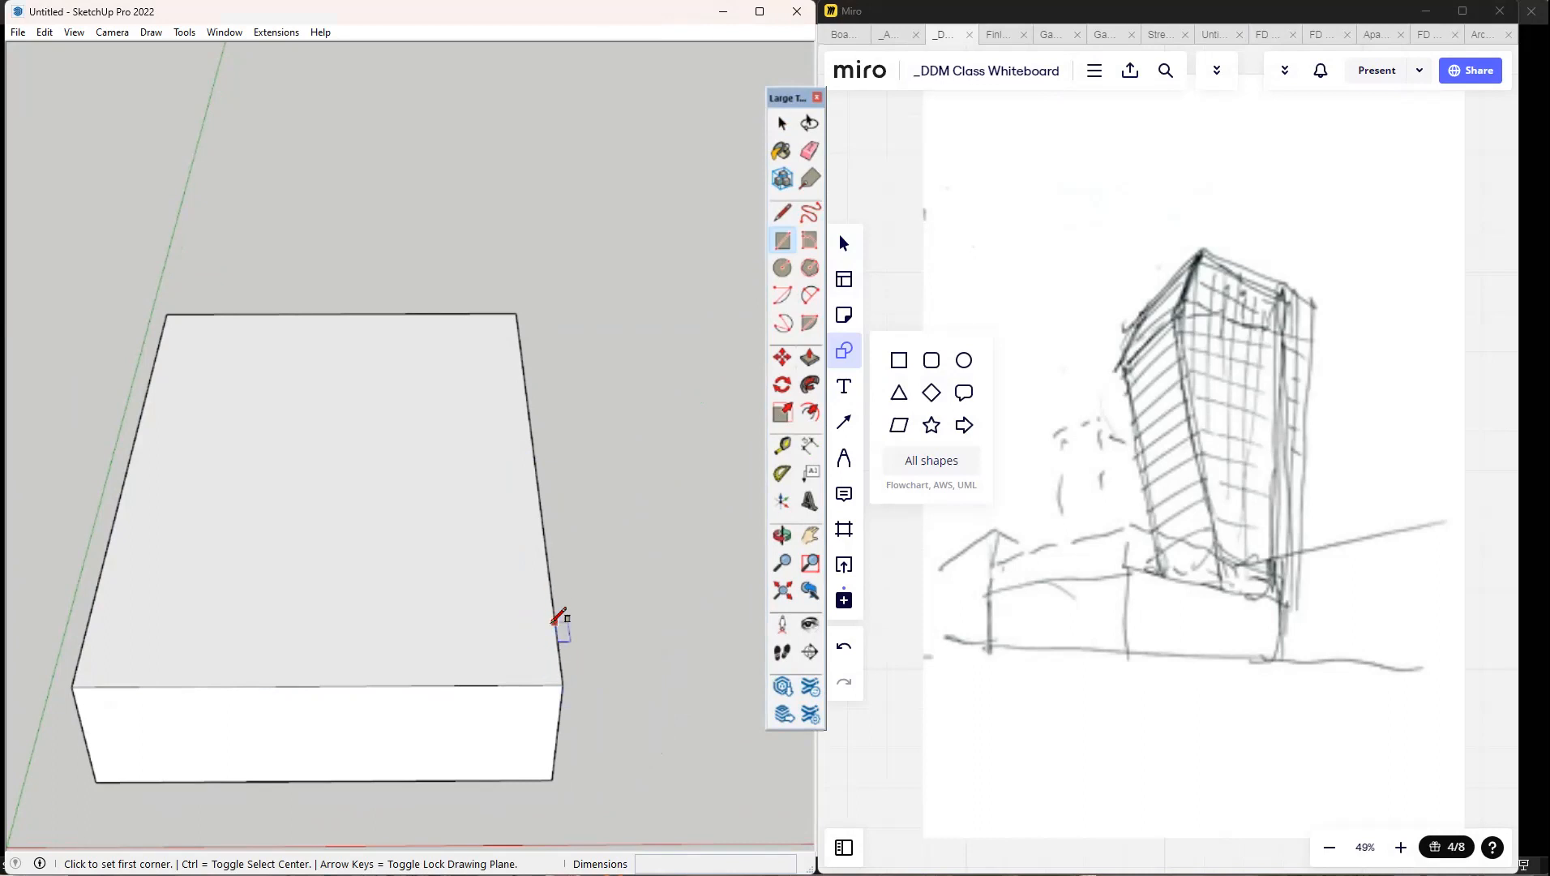
left_click(554, 582)
left_click(260, 388)
mouse_move(663, 362)
middle_mouse_down()
mouse_move(677, 343)
mouse_move(733, 349)
middle_mouse_up()
left_click(791, 249)
Push/Pull the tower footprint up into a tall block and raise its top face further to match the sketch's proportions.
scroll(734, 349, "down", 4)
left_click(810, 359)
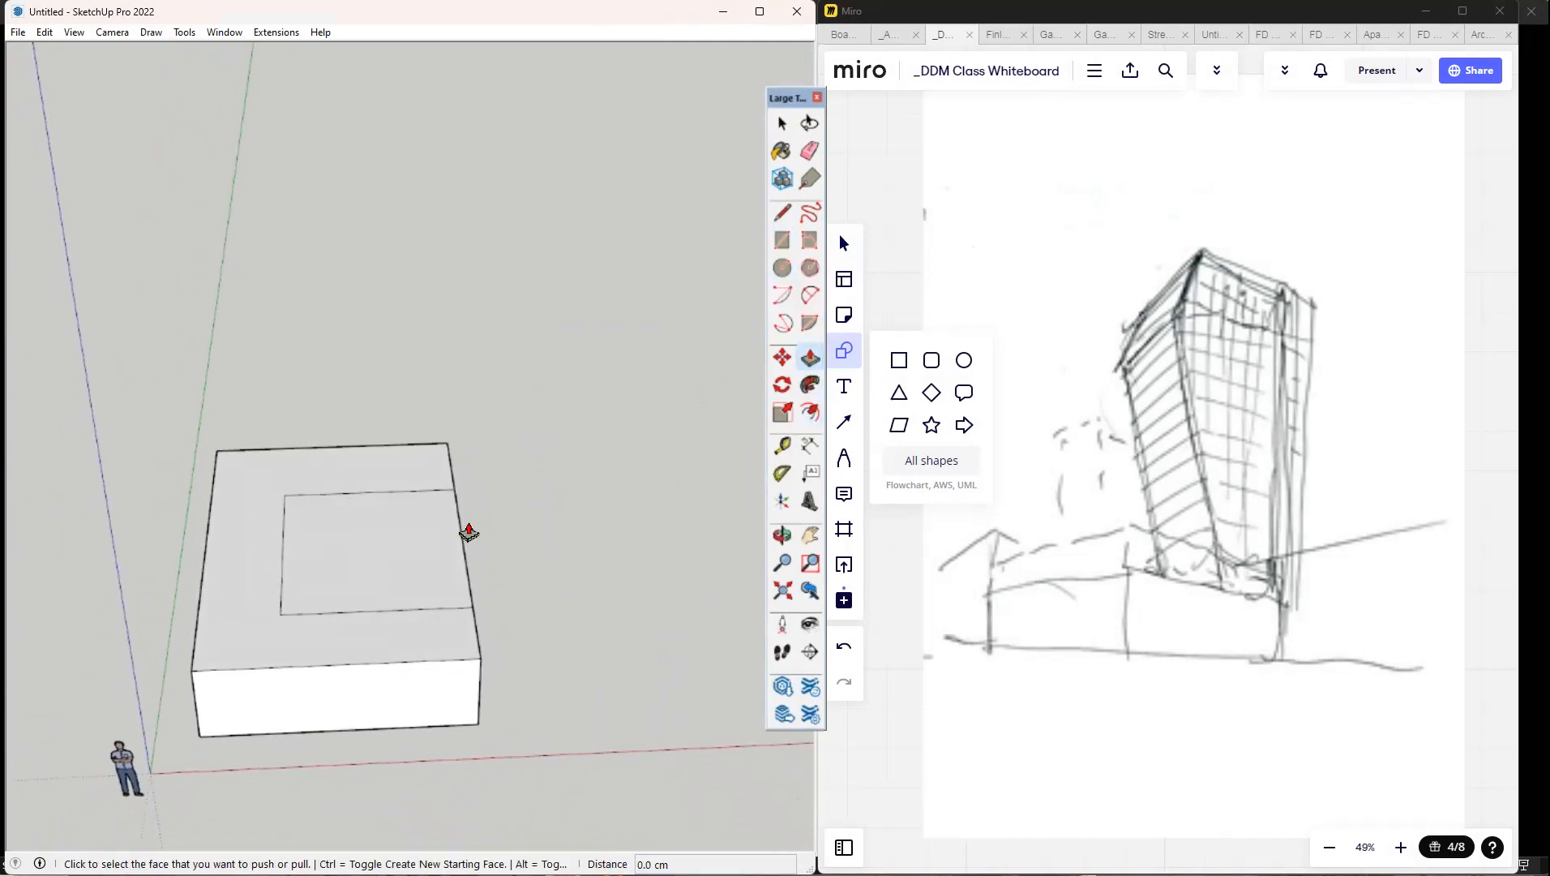
left_click(395, 538)
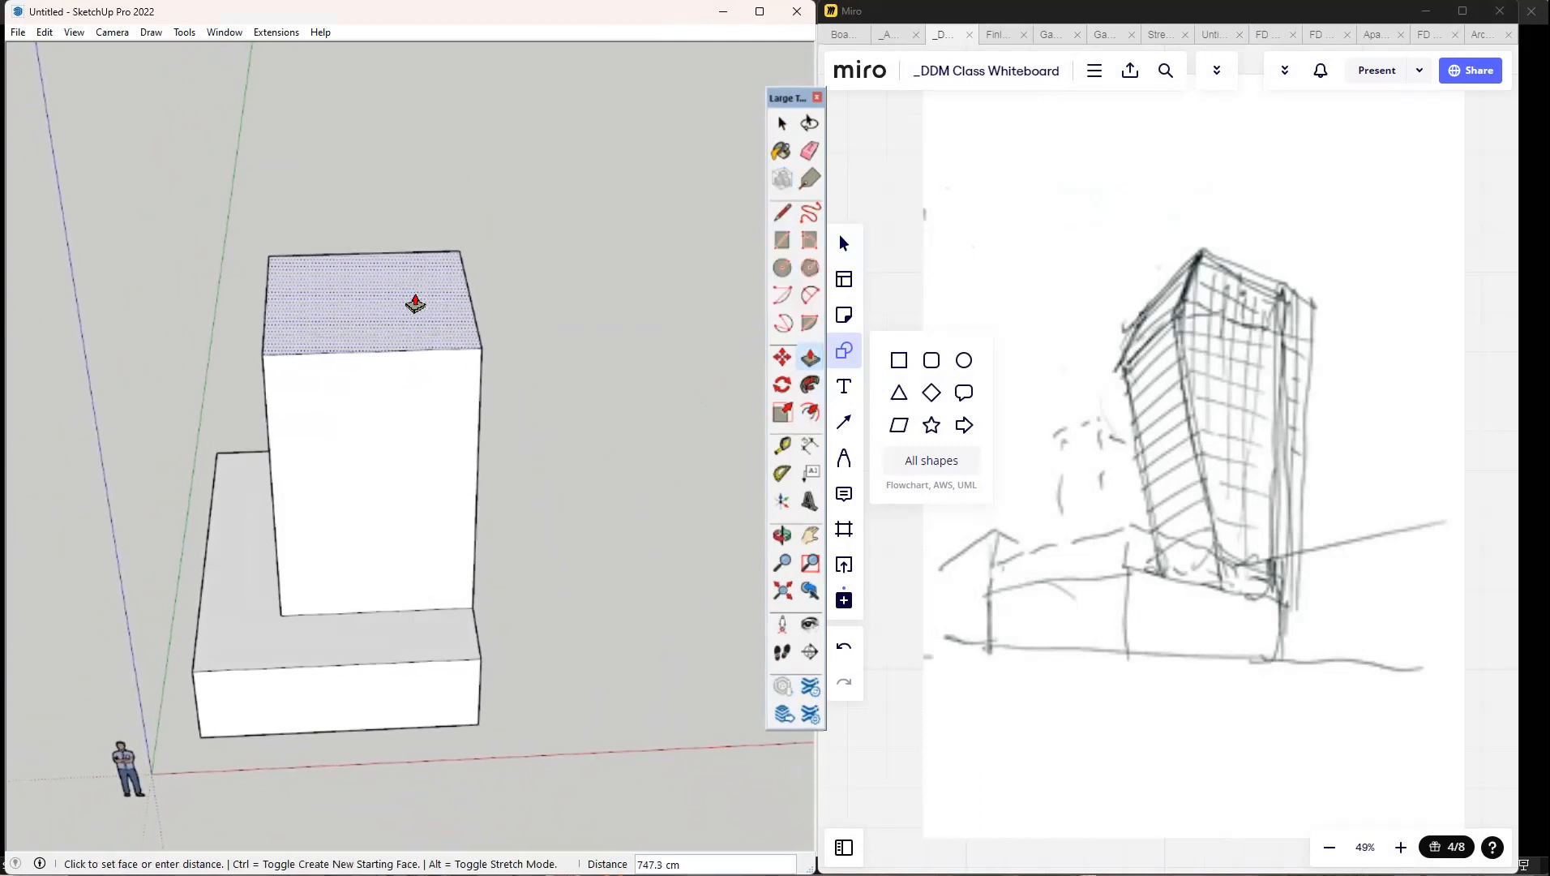
left_click(415, 274)
middle_click_drag(519, 344, 607, 271)
left_click(401, 378)
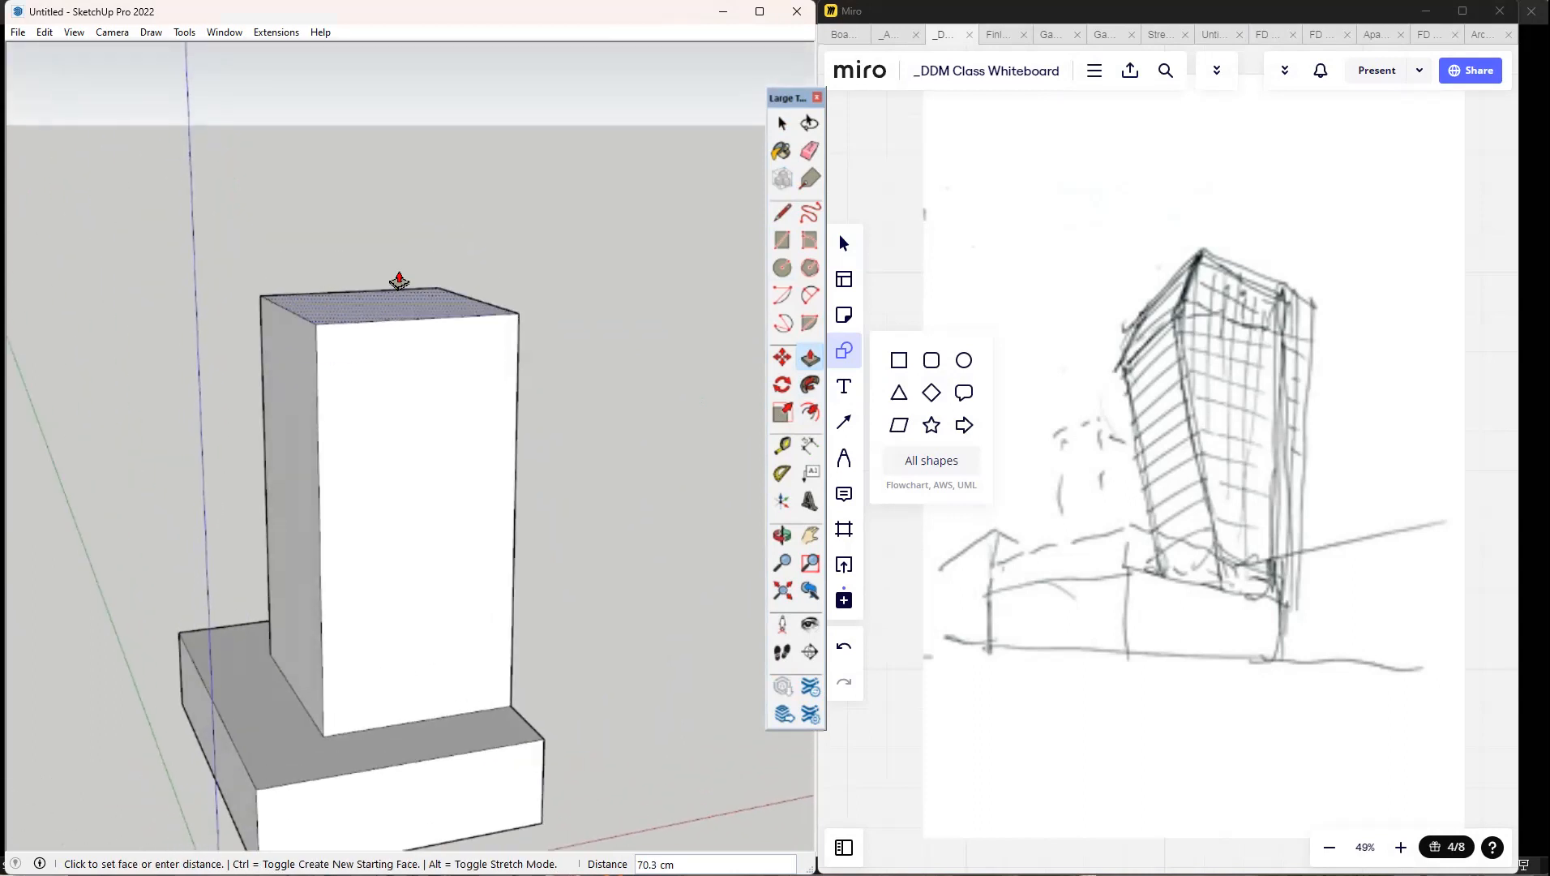
left_click(404, 235)
Draw a horizontal line across the upper part of one tower face and continue it across the adjoining face.
middle_click_drag(478, 268, 527, 256)
left_click(782, 213)
middle_click_drag(620, 405, 580, 355)
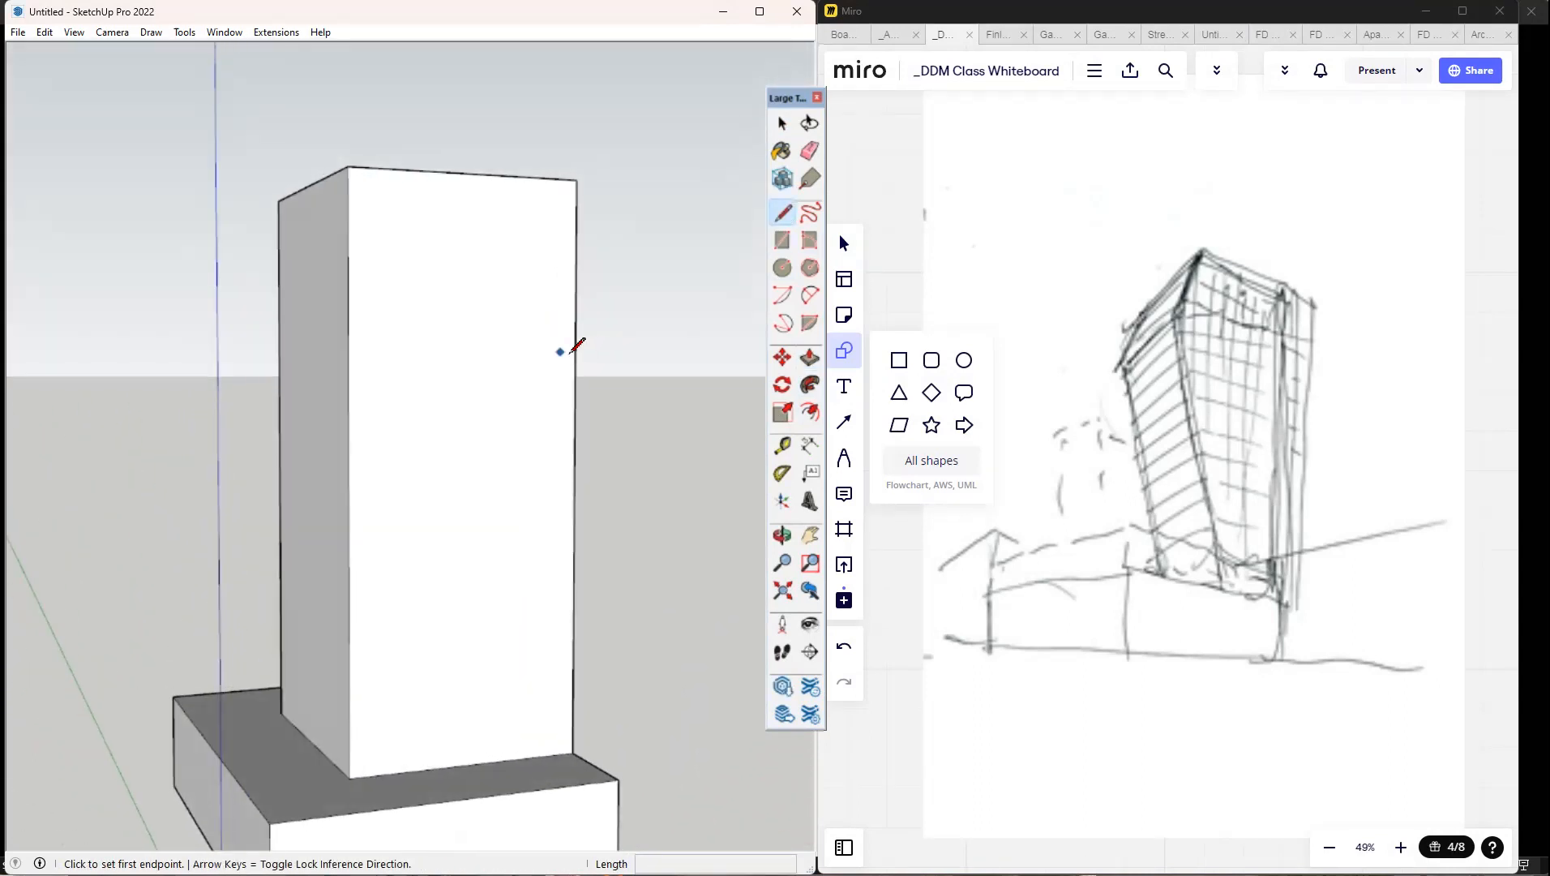
left_click(575, 351)
left_click(348, 348)
middle_click_drag(348, 348, 415, 340)
left_click(405, 347)
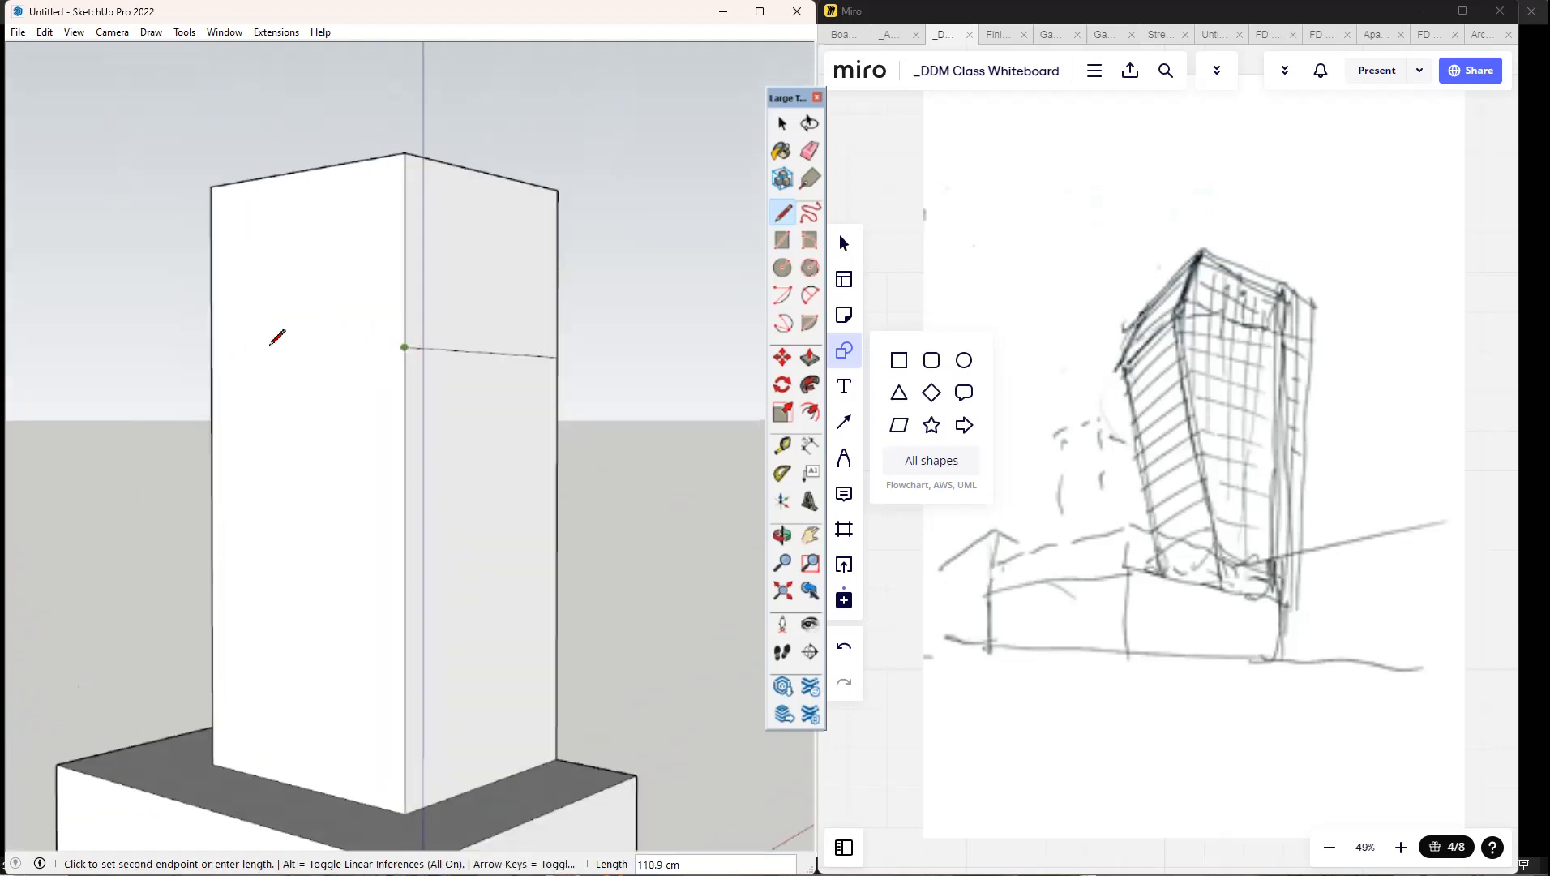
left_click(198, 353)
Continue the horizontal dividing line around the tower's remaining faces at the same height.
middle_click_drag(205, 355, 552, 357)
mouse_move(301, 352)
middle_mouse_down()
mouse_move(632, 373)
mouse_move(535, 382)
middle_mouse_up()
left_click(562, 398)
left_click(568, 397)
left_click(278, 433)
left_click(278, 432)
left_click(121, 385)
mouse_move(181, 405)
middle_mouse_down()
mouse_move(533, 422)
mouse_move(681, 410)
mouse_move(544, 414)
mouse_move(555, 397)
mouse_move(526, 363)
middle_mouse_up()
mouse_move(649, 367)
middle_mouse_down()
mouse_move(524, 363)
mouse_move(693, 422)
mouse_move(602, 439)
middle_mouse_up()
scroll(524, 363, "down", 3)
scroll(564, 366, "up", 2)
scroll(603, 440, "down", 2)
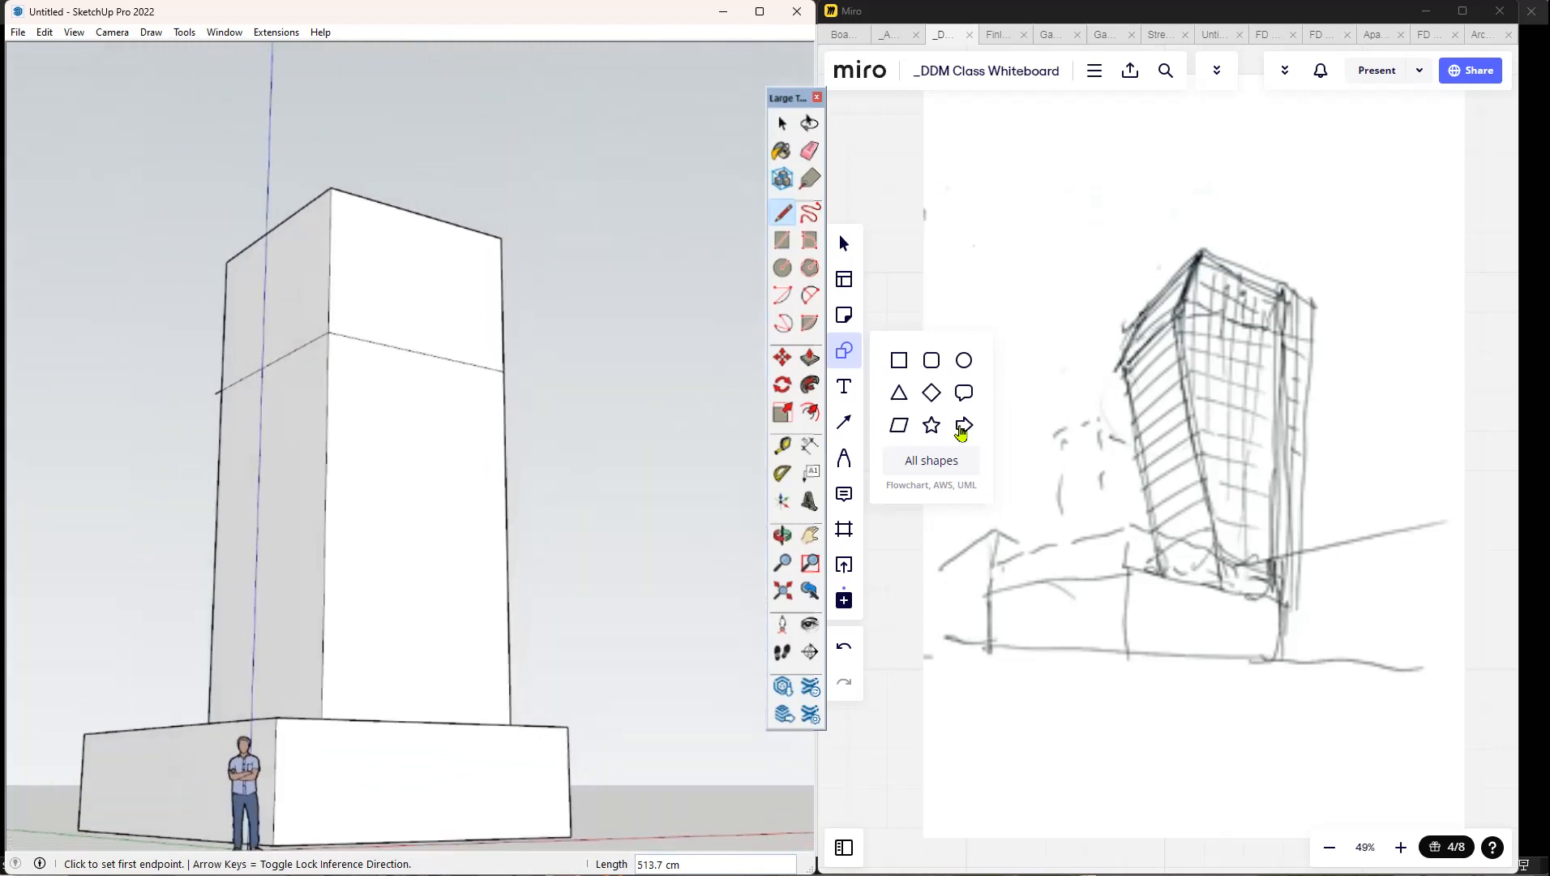
middle_click_drag(625, 324, 648, 429)
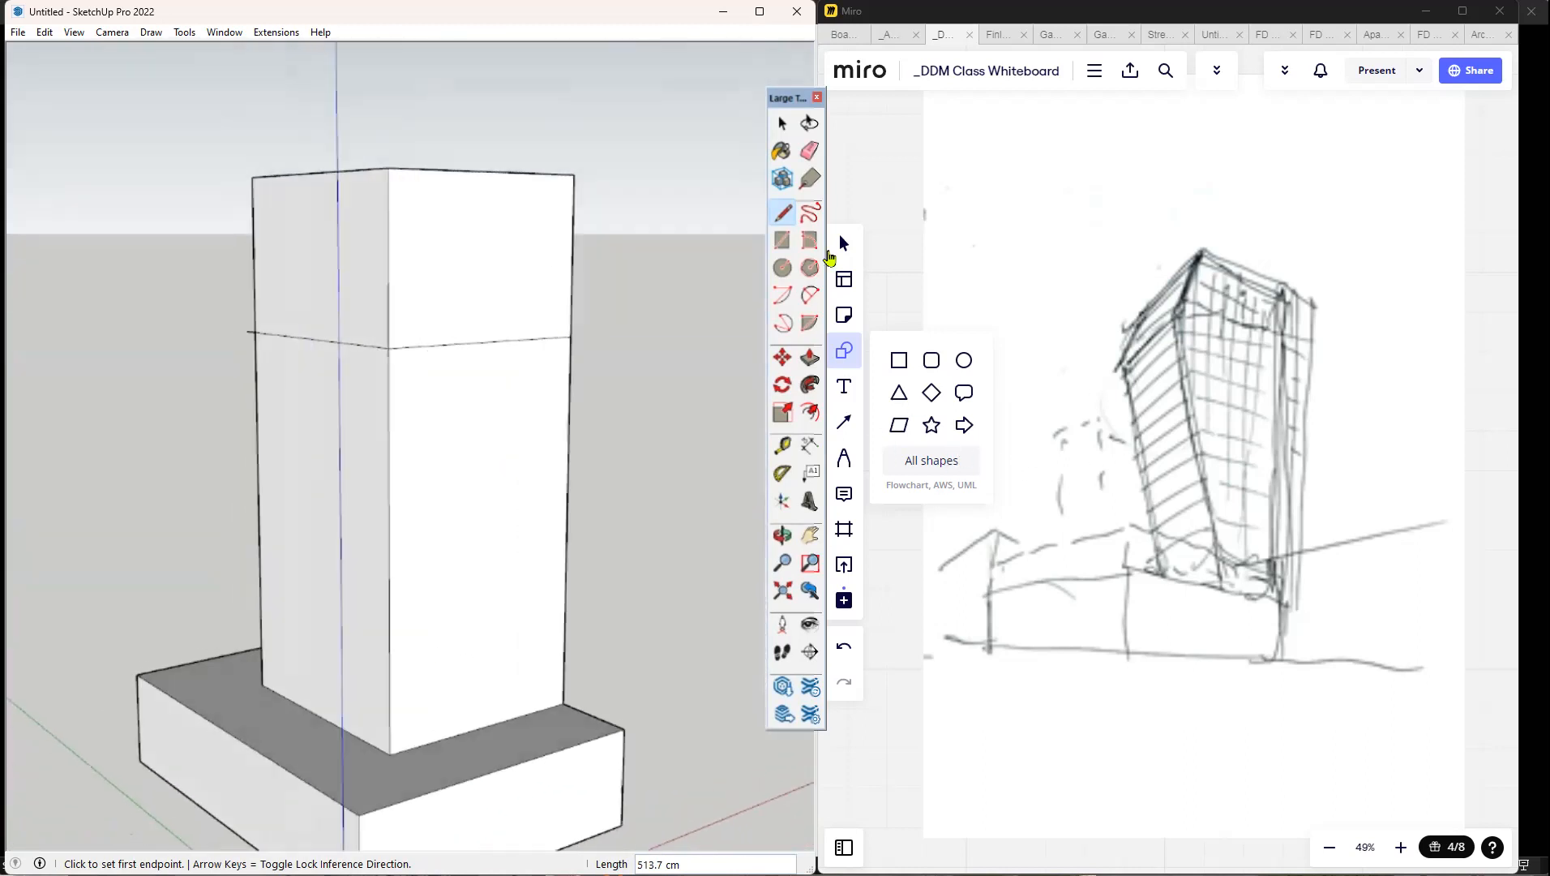
middle_click_drag(648, 284, 713, 381)
left_click(782, 124)
left_click(441, 220)
scroll(554, 324, "up", 2)
middle_click_drag(737, 416, 714, 438)
left_click(782, 357)
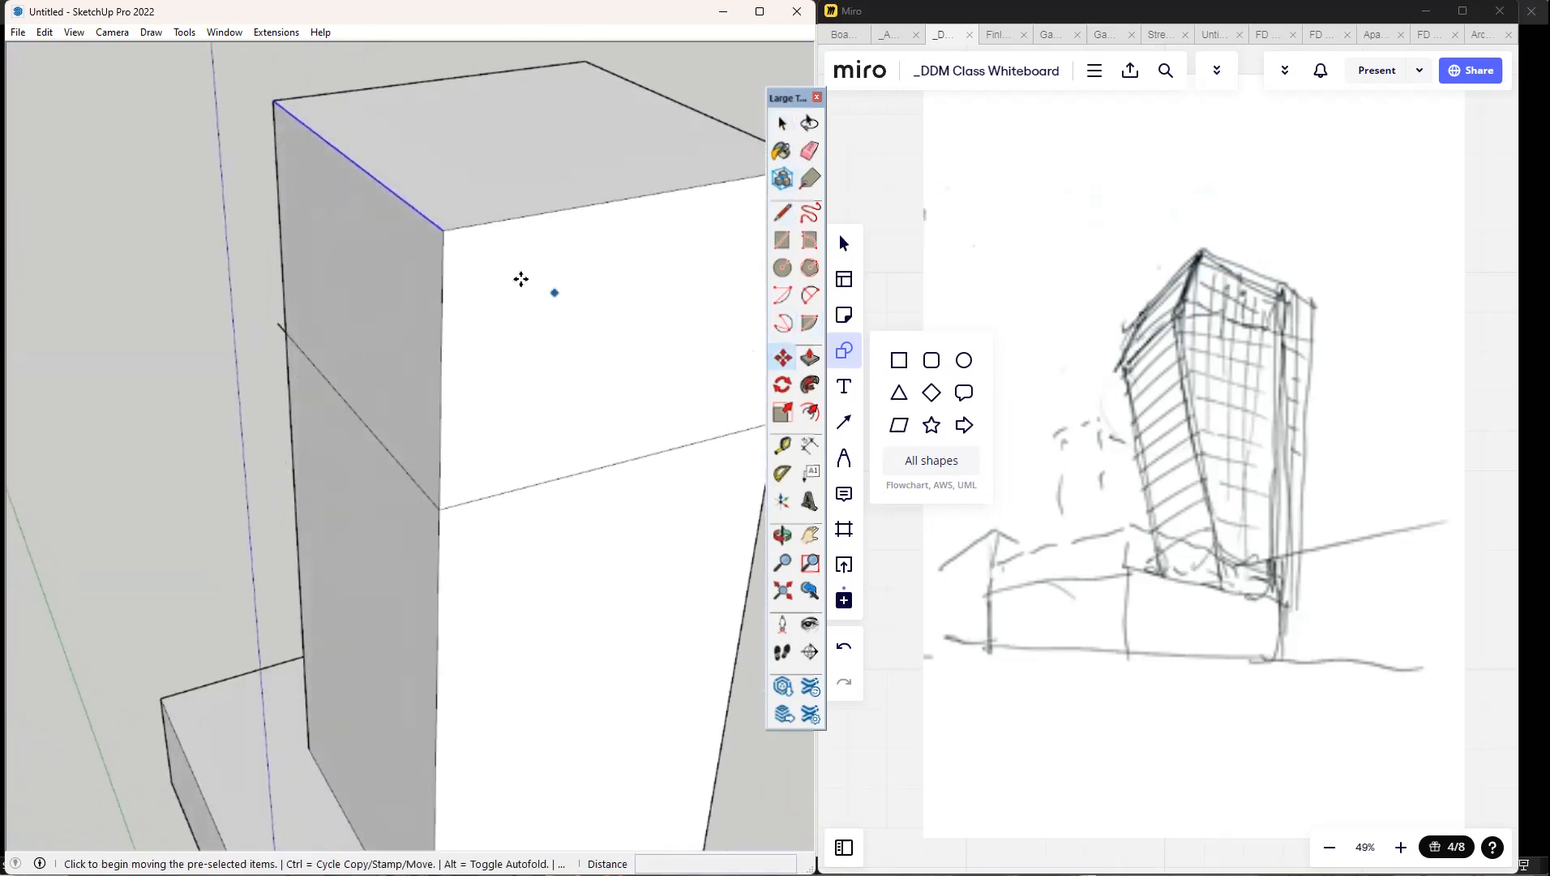
left_click(381, 185)
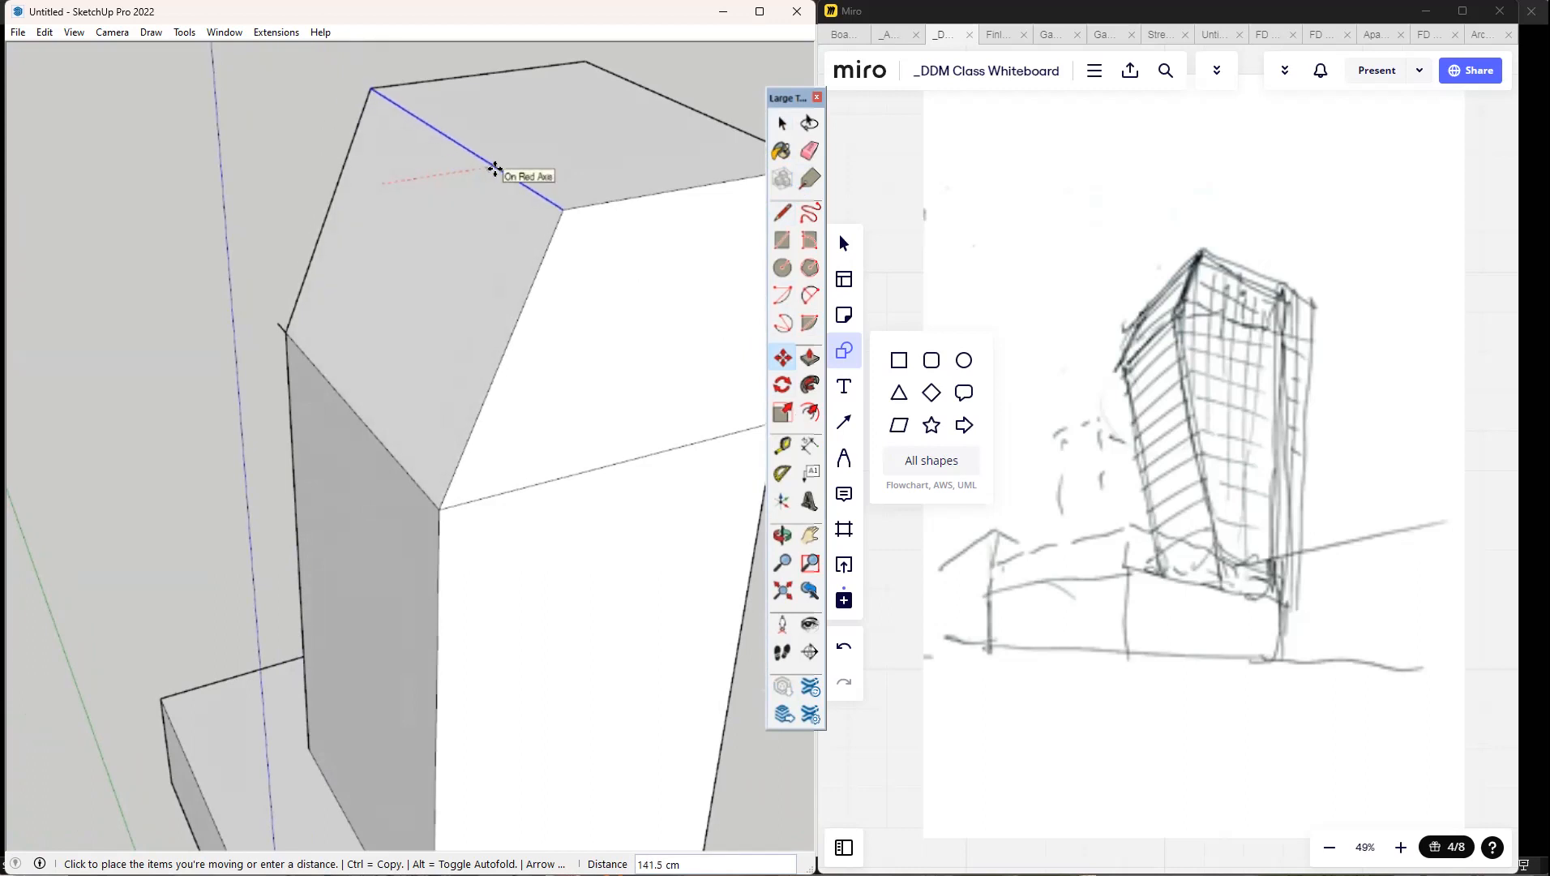
key("Escape")
key("space")
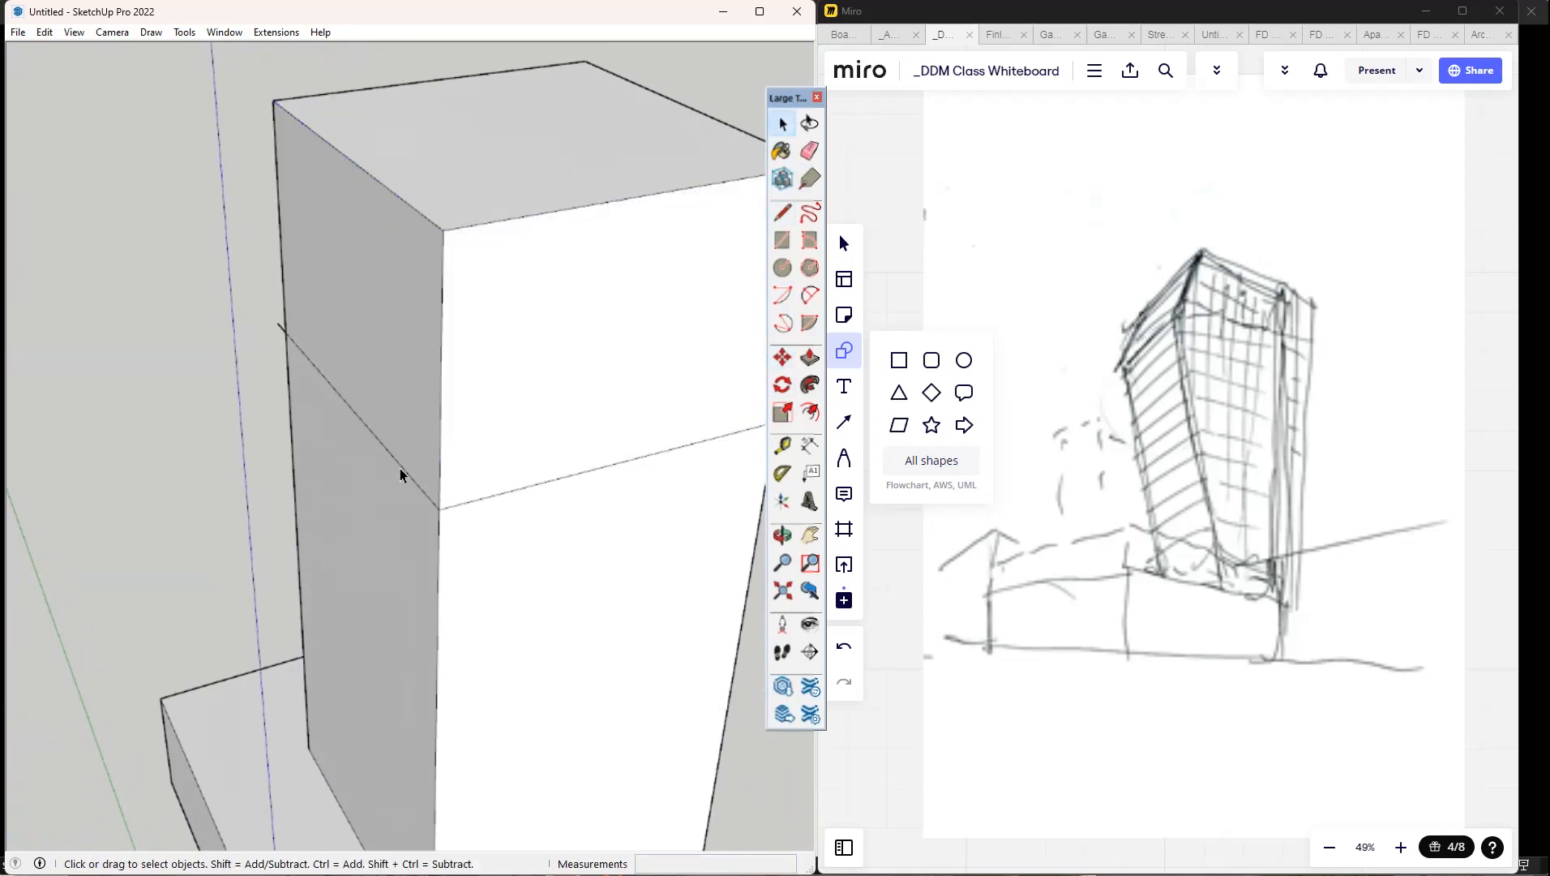
Move the dividing line on the tower's narrow side face outward along the red axis by about 146 cm.
left_click(400, 466)
key("m")
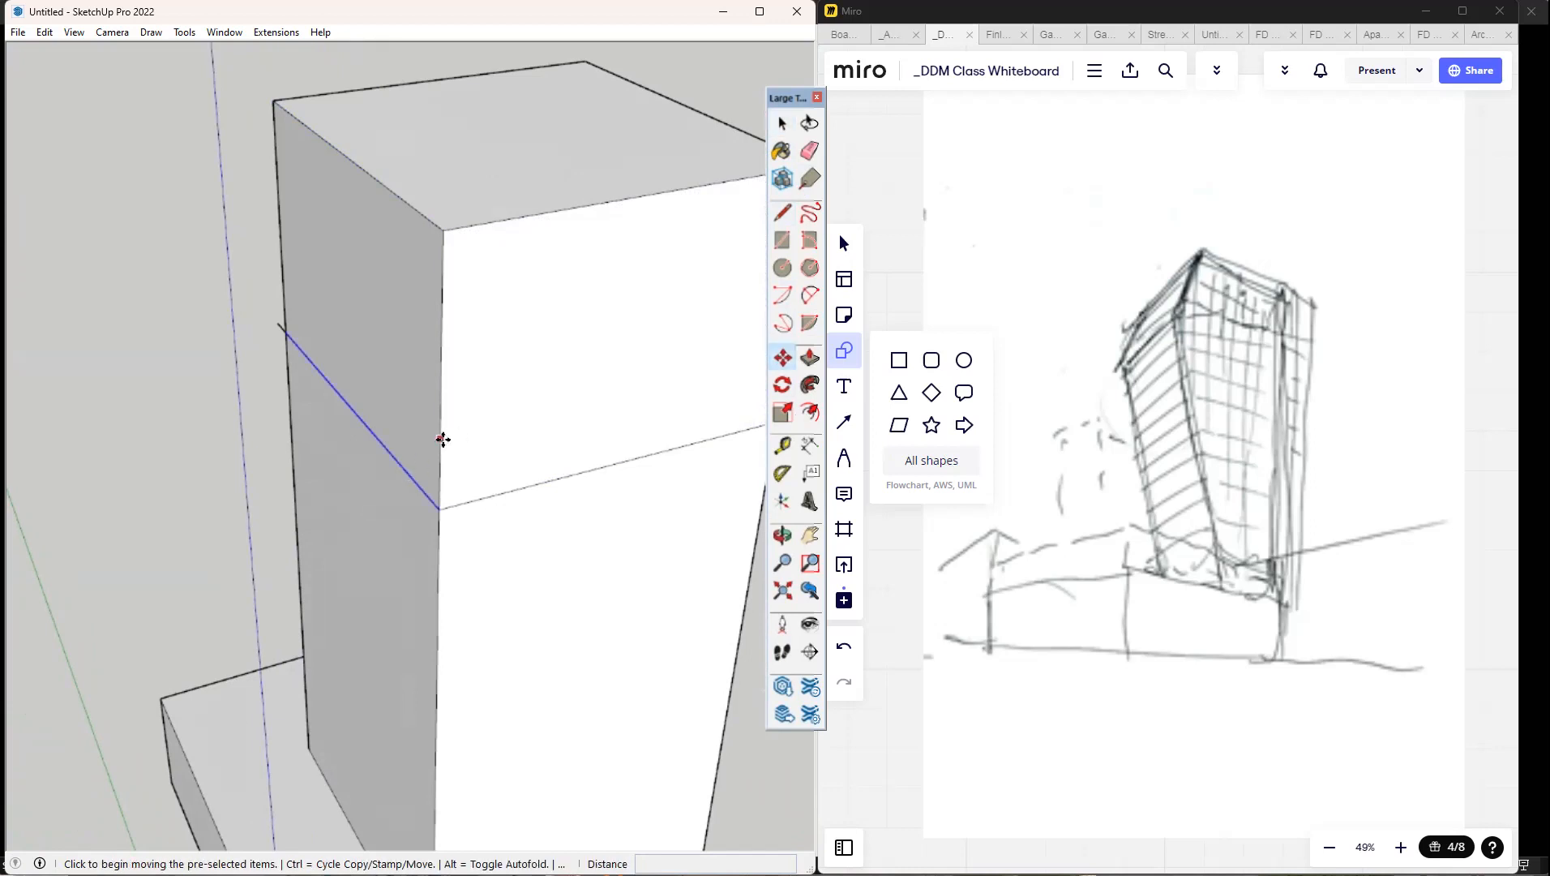
left_click(373, 447)
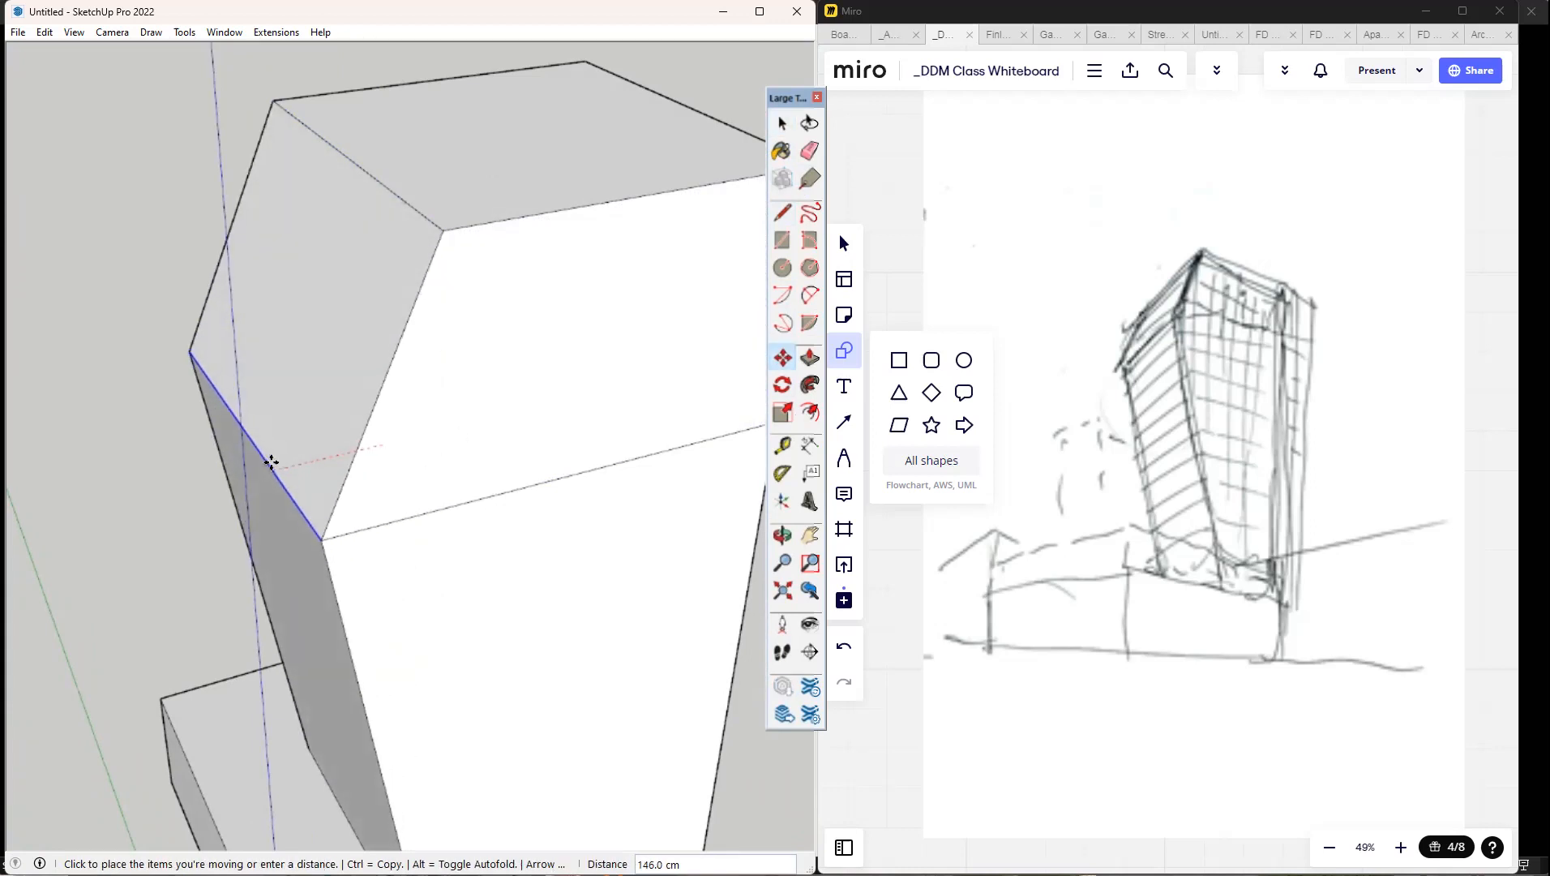
left_click(273, 462)
middle_click_drag(338, 472, 335, 463)
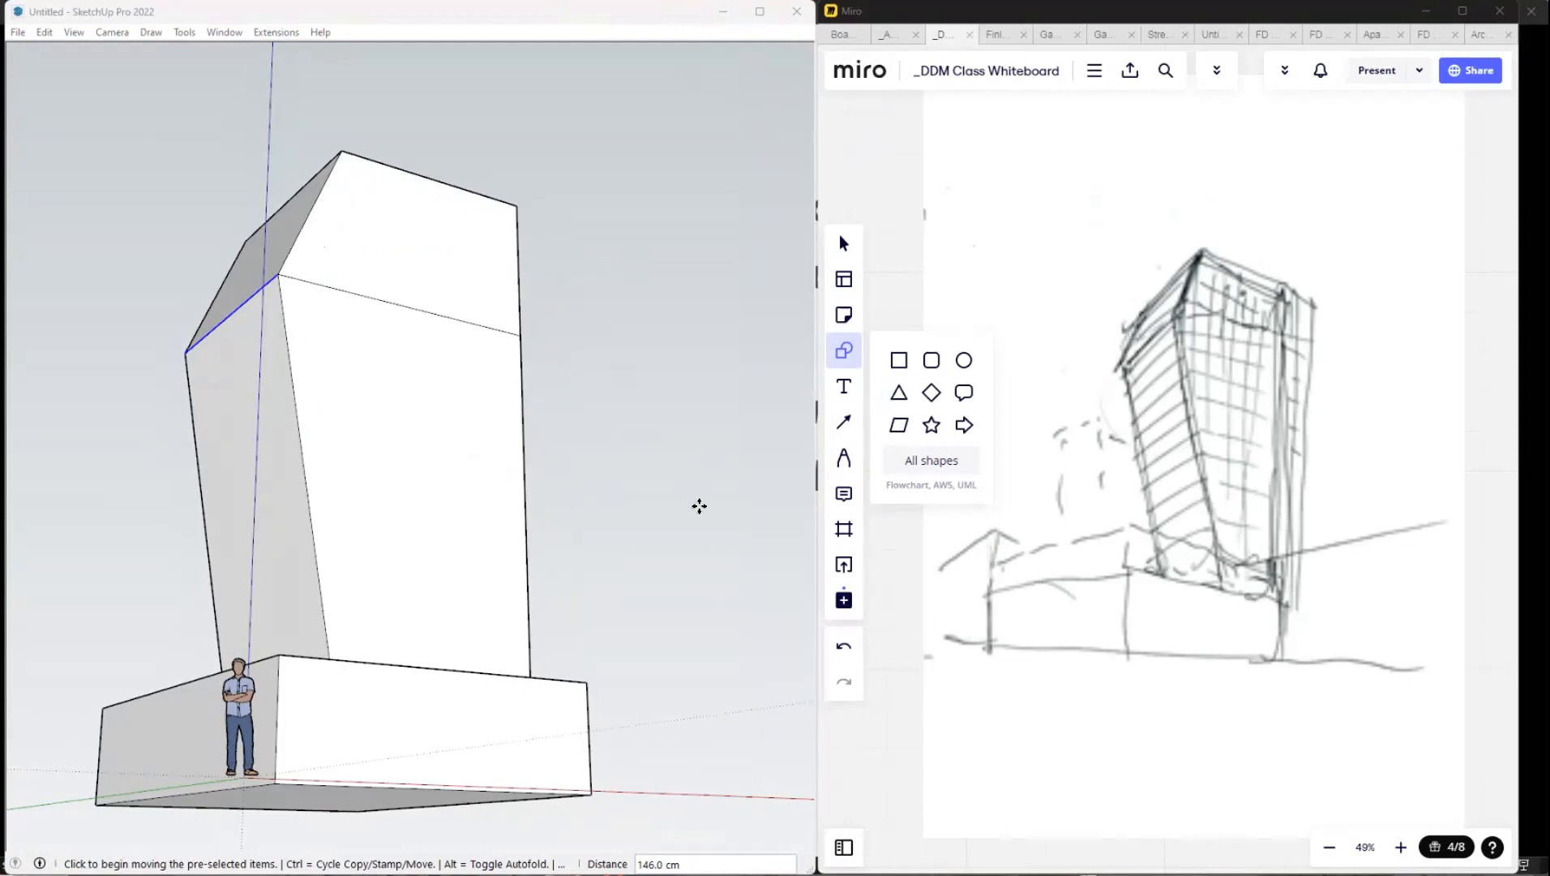
scroll(581, 561, "down", 1)
middle_click_drag(558, 572, 556, 562)
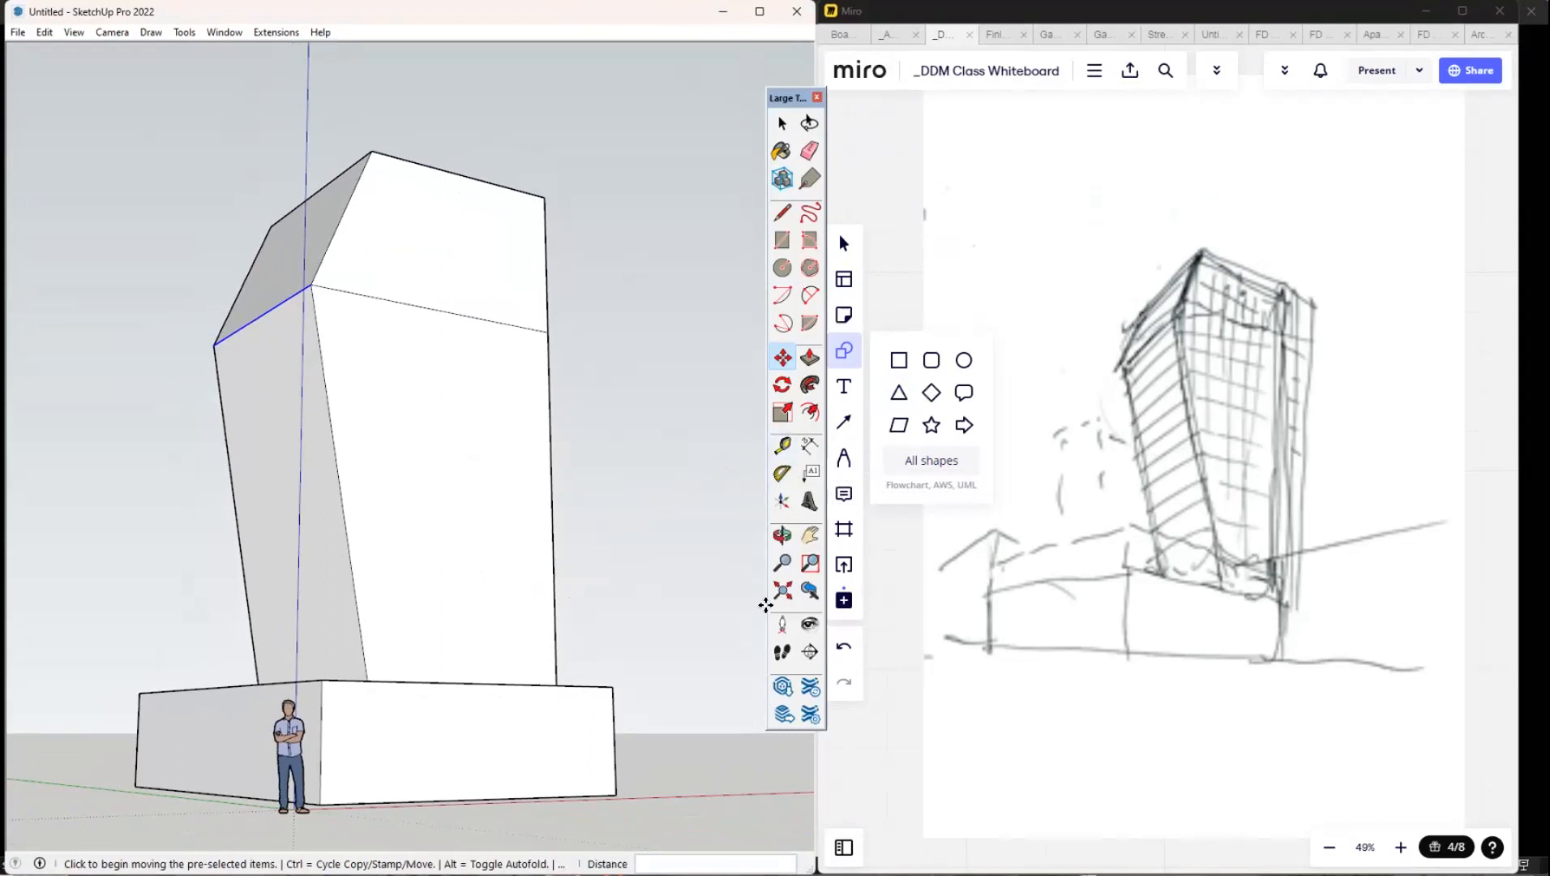
key("ctrl")
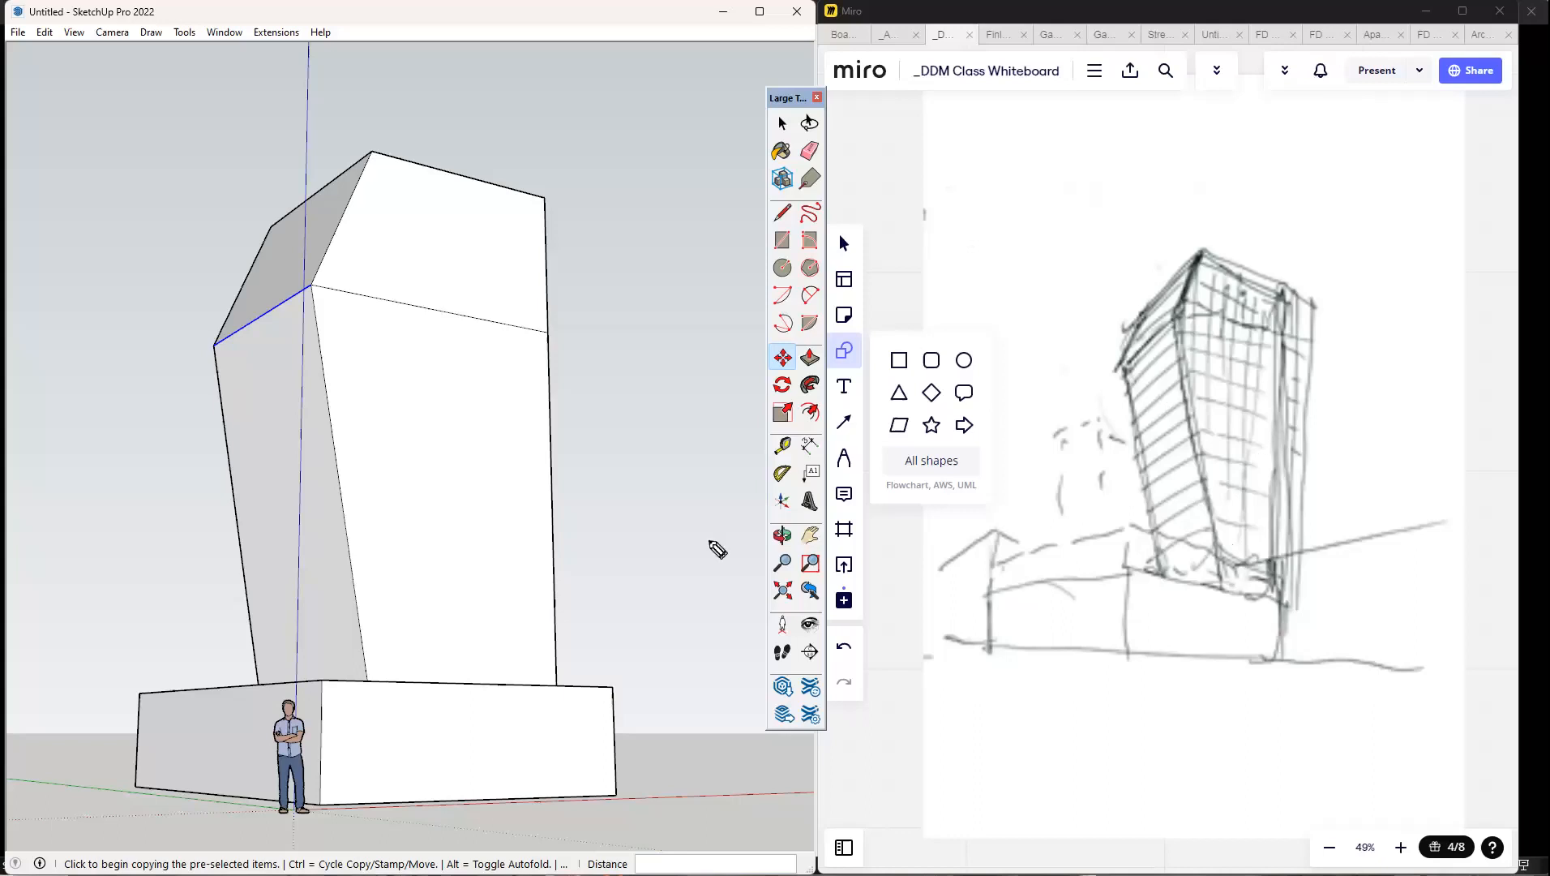
mouse_move(499, 600)
middle_mouse_down()
mouse_move(426, 592)
mouse_move(412, 668)
mouse_move(443, 702)
mouse_move(264, 770)
mouse_move(437, 668)
mouse_move(802, 379)
mouse_move(815, 207)
mouse_move(793, 341)
mouse_move(809, 385)
middle_mouse_up()
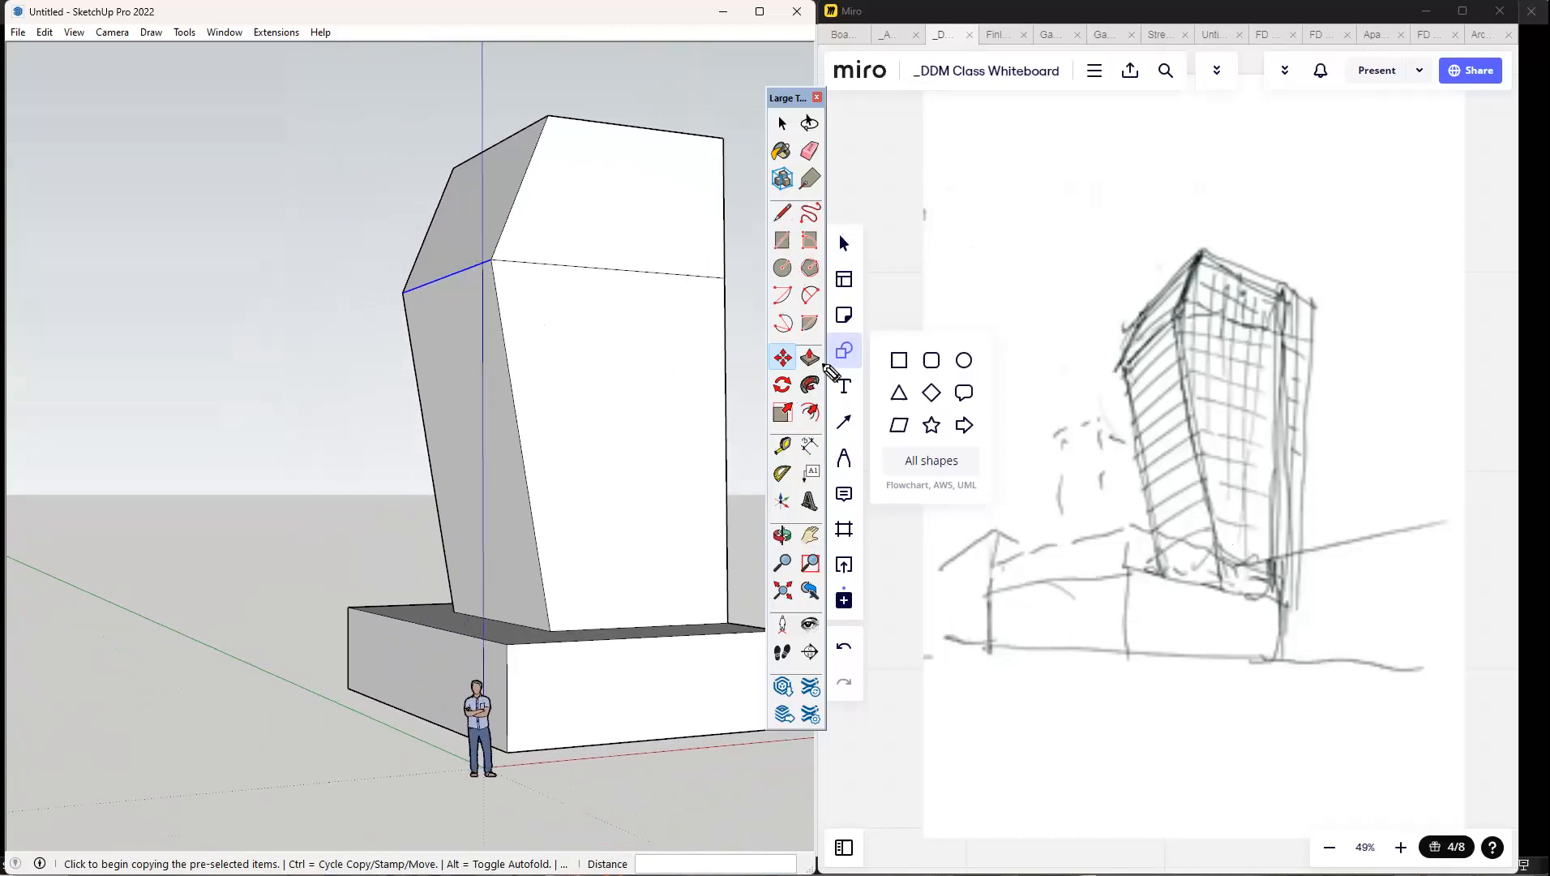
left_click(843, 235)
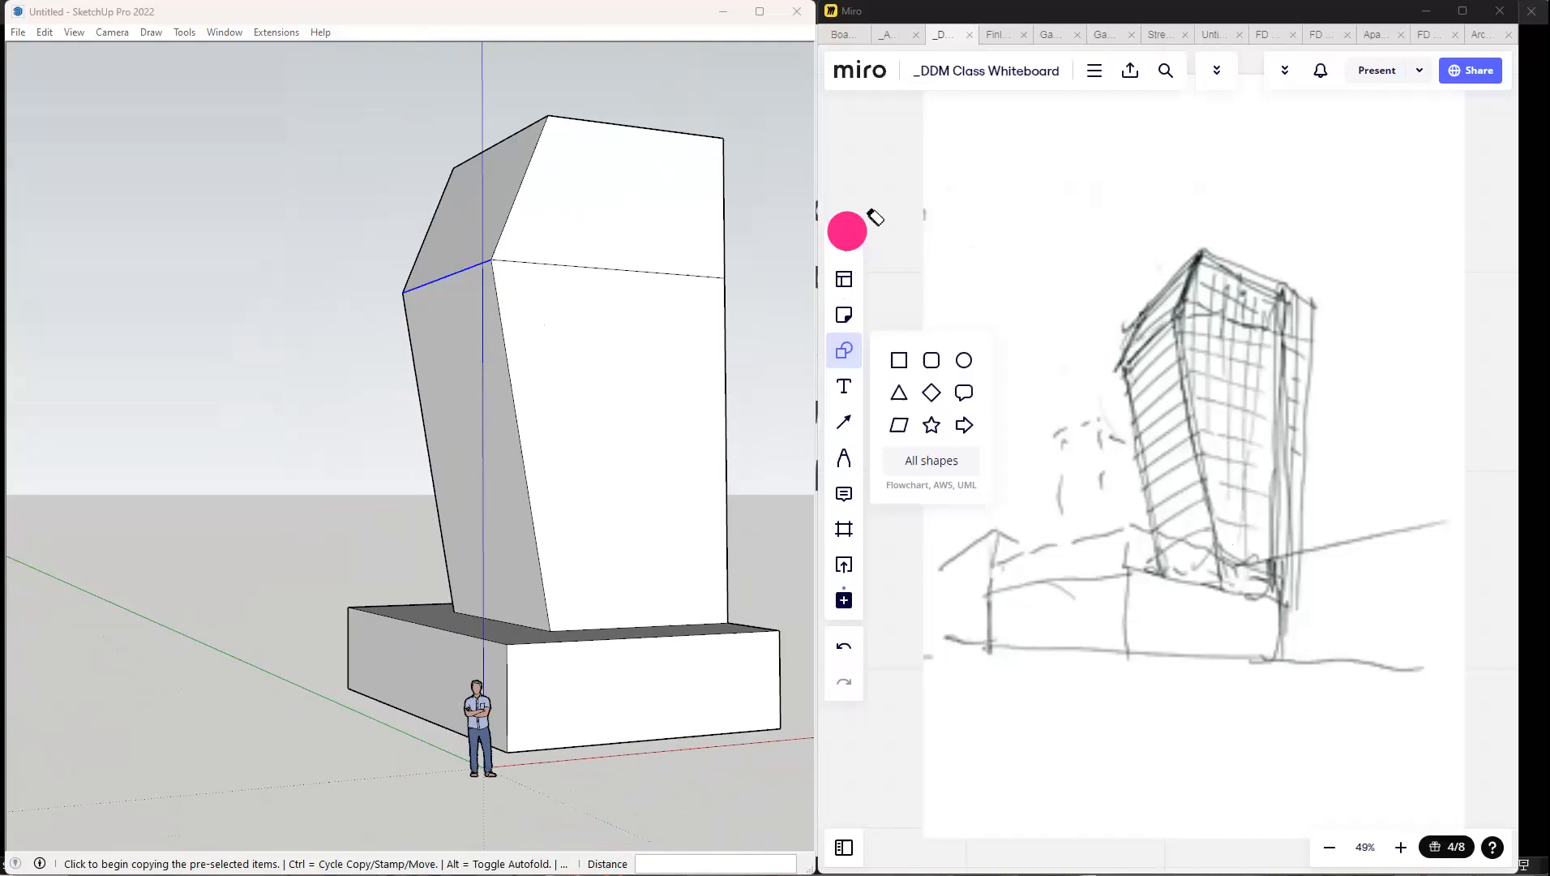
left_click(672, 11)
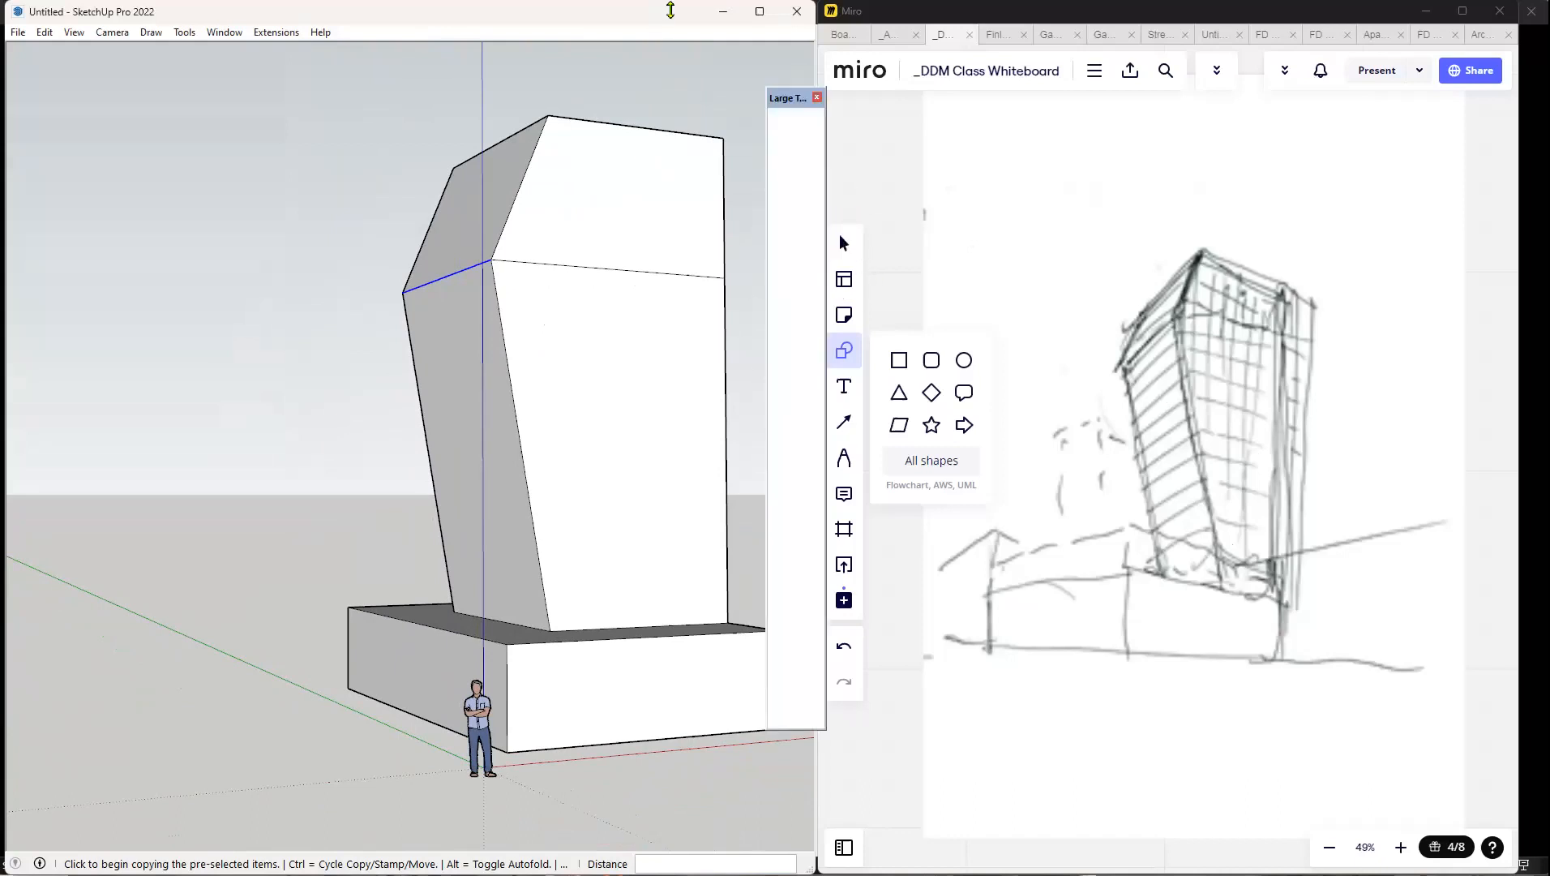
Push/Pull the podium's narrow side face outward by about 687 cm to lengthen the podium.
left_click(782, 124)
left_click(396, 680)
scroll(401, 681, "up", 3)
left_click(808, 363)
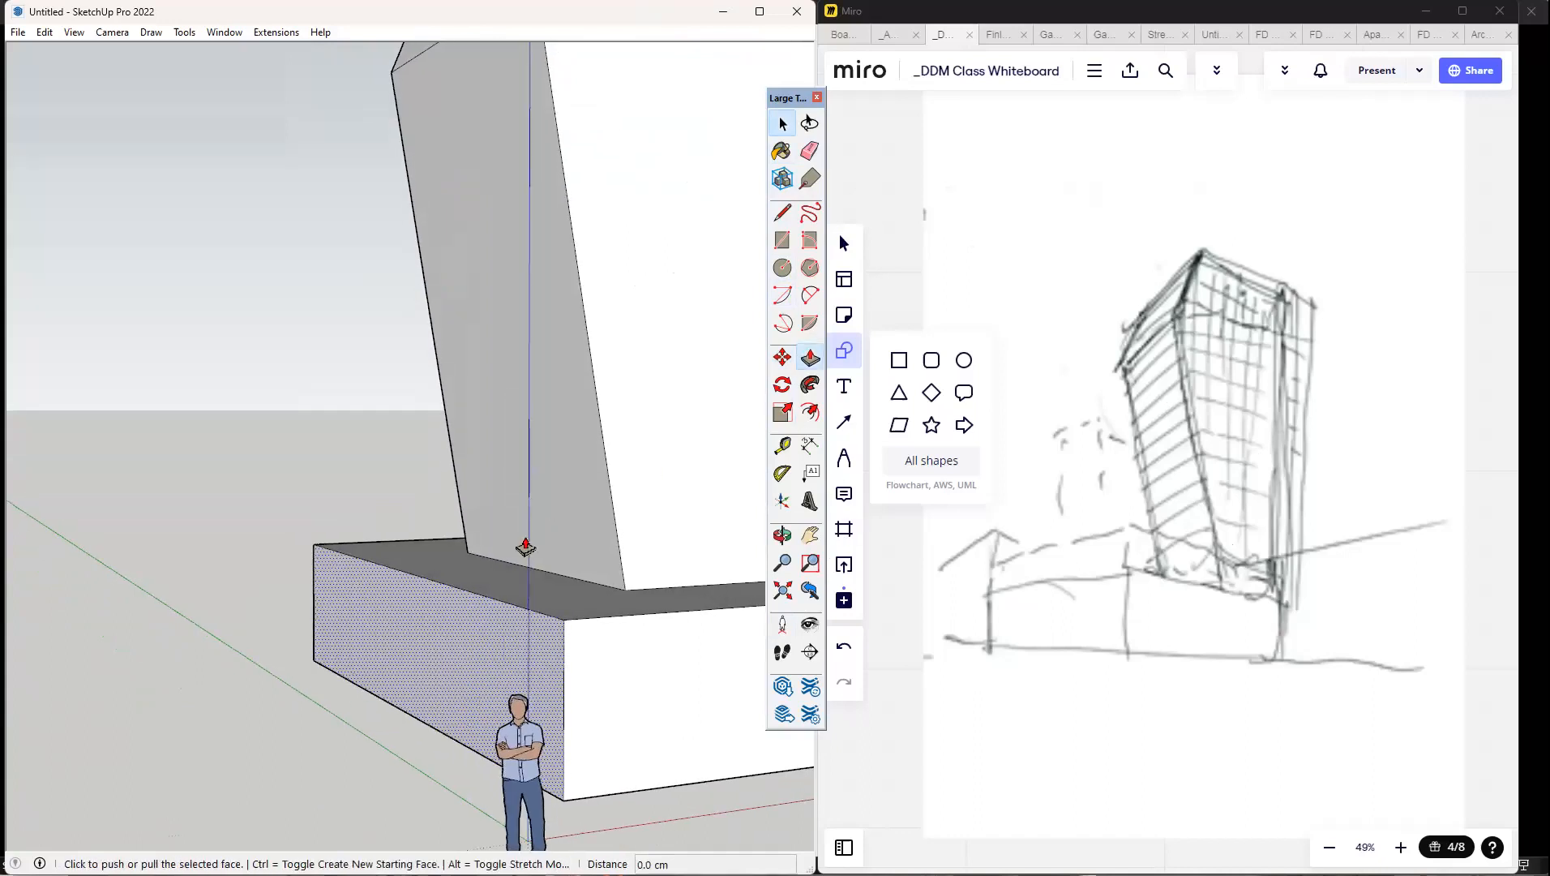
scroll(357, 595, "down", 4)
left_click_drag(357, 594, 89, 625)
scroll(492, 644, "down", 3)
middle_click_drag(491, 645, 347, 552)
left_click(347, 548)
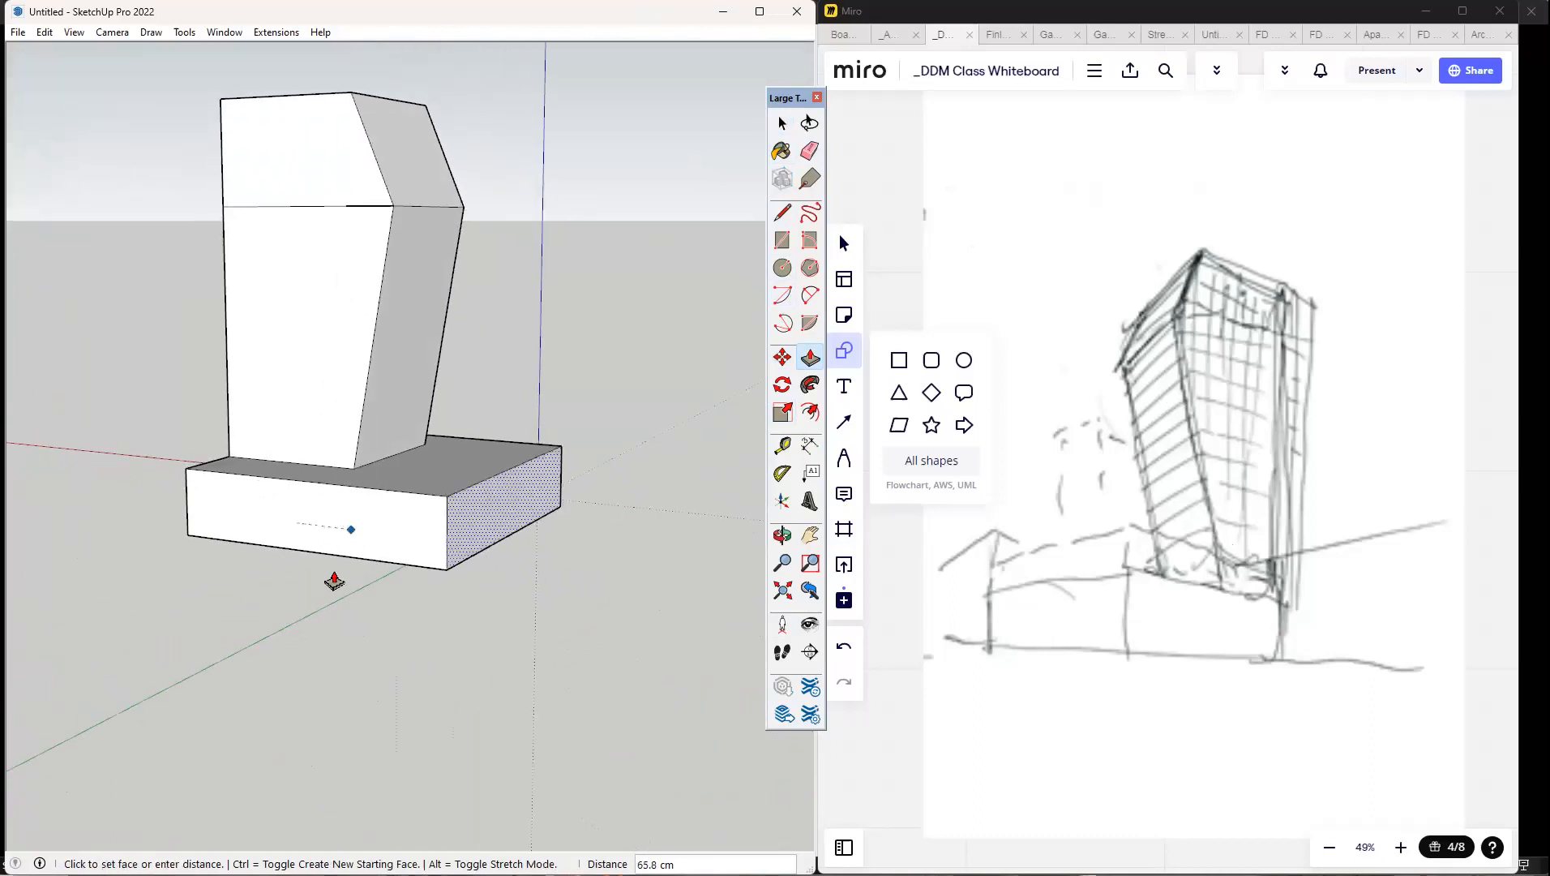
left_click(404, 543)
left_click_drag(428, 554, 601, 573)
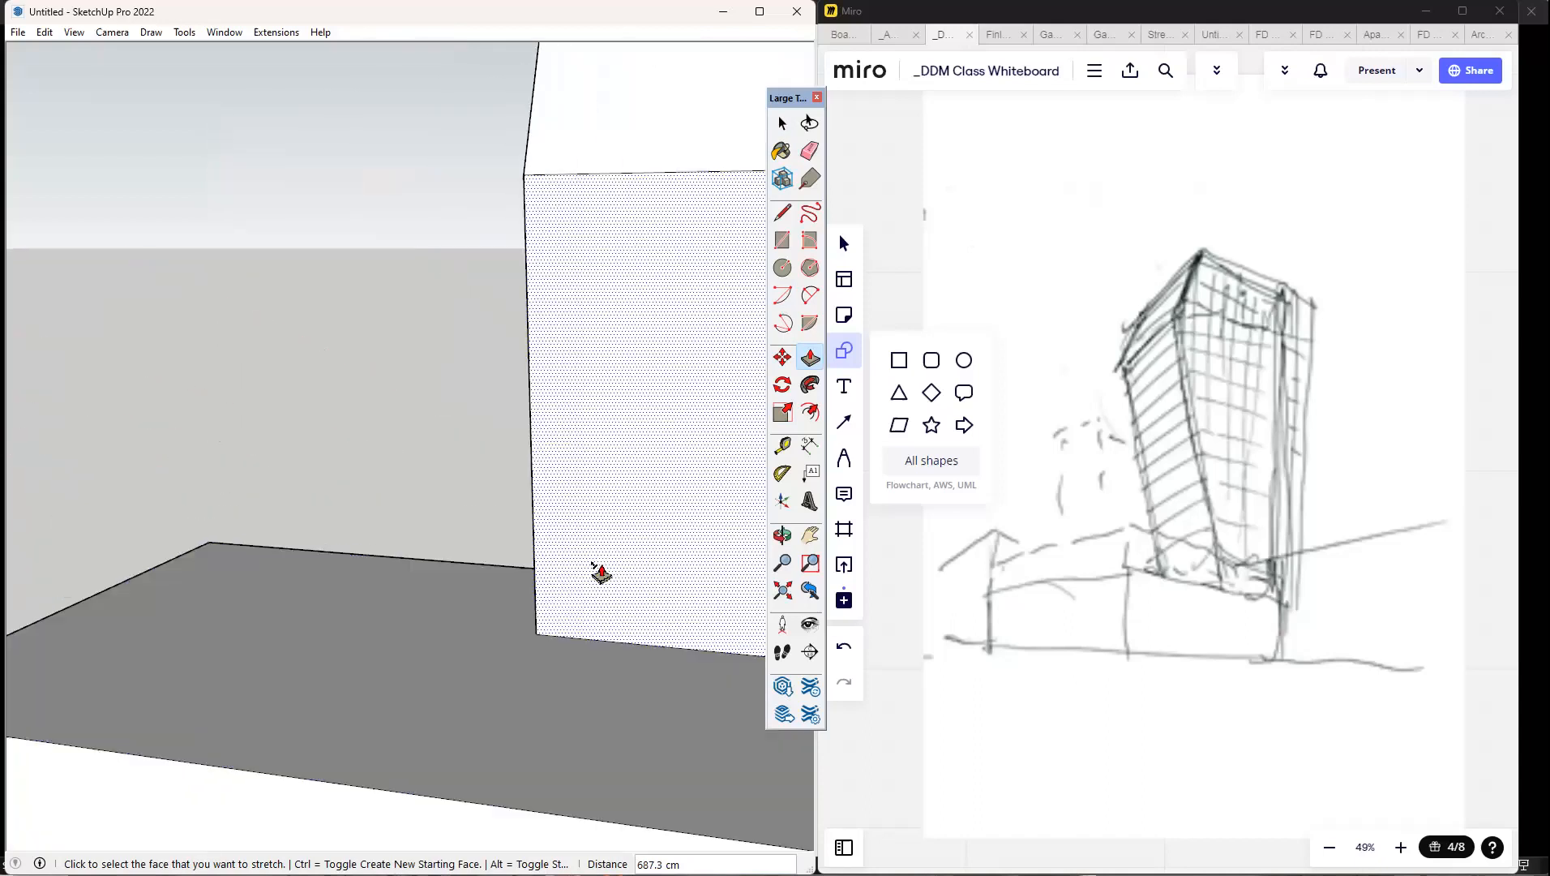
Examine the tower and the lengthened podium from several sides.
scroll(382, 609, "down", 6)
mouse_move(363, 570)
middle_mouse_down()
mouse_move(322, 568)
mouse_move(401, 596)
mouse_move(309, 548)
middle_mouse_up()
scroll(400, 596, "up", 3)
left_click_drag(323, 539, 362, 491)
scroll(365, 502, "down", 2)
middle_click_drag(429, 592, 551, 556)
middle_click_drag(577, 440, 571, 466)
mouse_move(571, 391)
middle_mouse_down()
mouse_move(461, 447)
mouse_move(472, 481)
middle_mouse_up()
left_click_drag(490, 451, 512, 284)
middle_click_drag(586, 507, 600, 348)
Select the dividing line around the tower's faces and move it up along the blue axis by about 466 cm.
left_click(782, 124)
middle_click_drag(429, 344, 317, 349)
left_click_drag(317, 349, 704, 565)
mouse_move(324, 430)
middle_mouse_down()
mouse_move(463, 423)
mouse_move(445, 456)
middle_mouse_up()
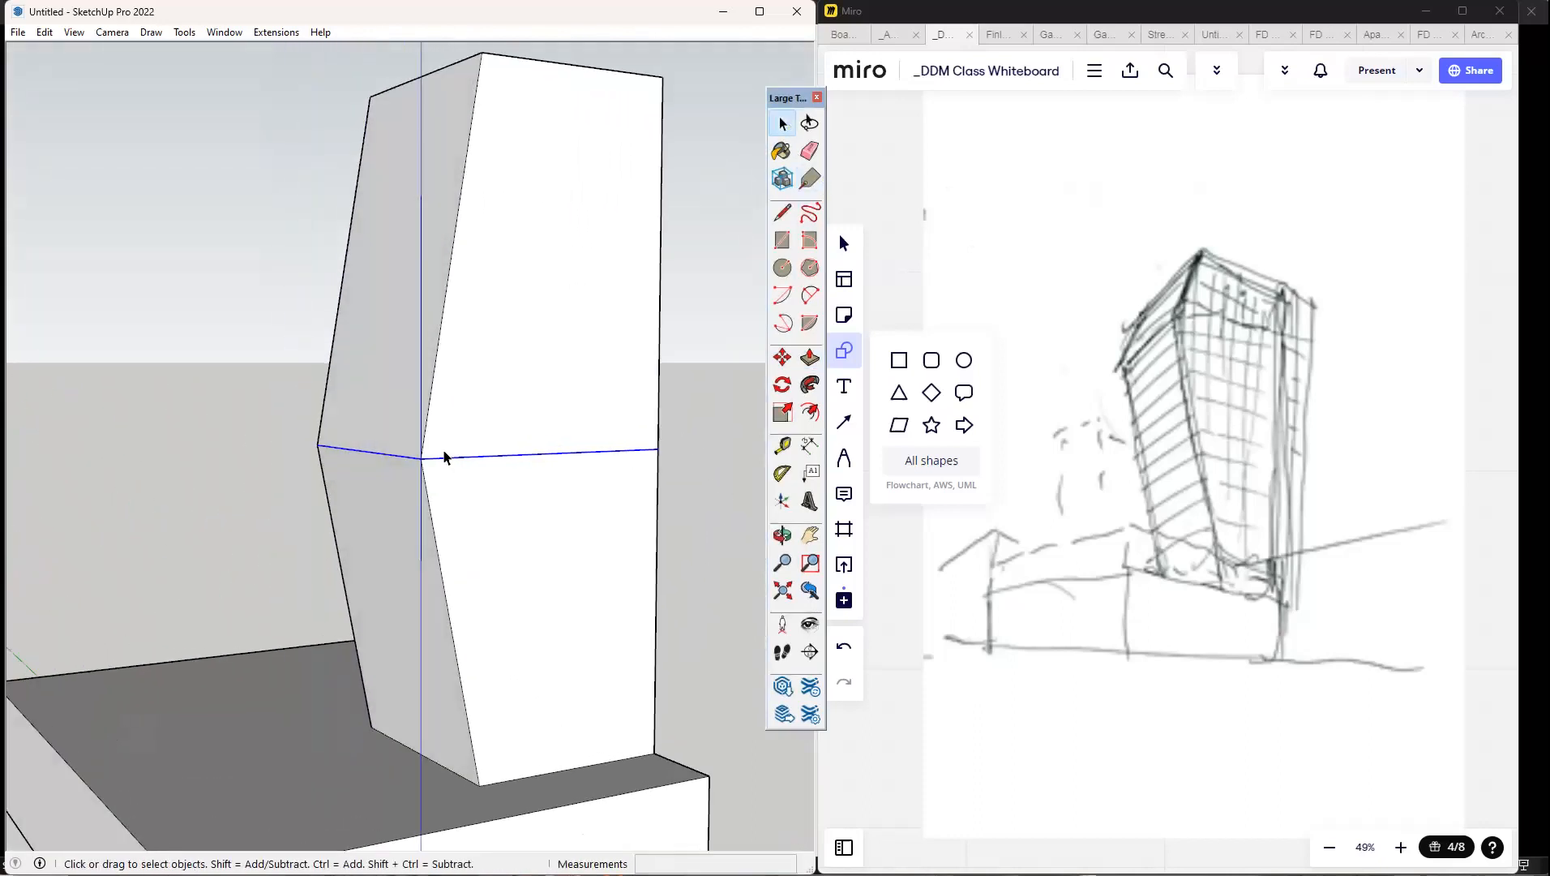
key("m")
left_click(418, 458)
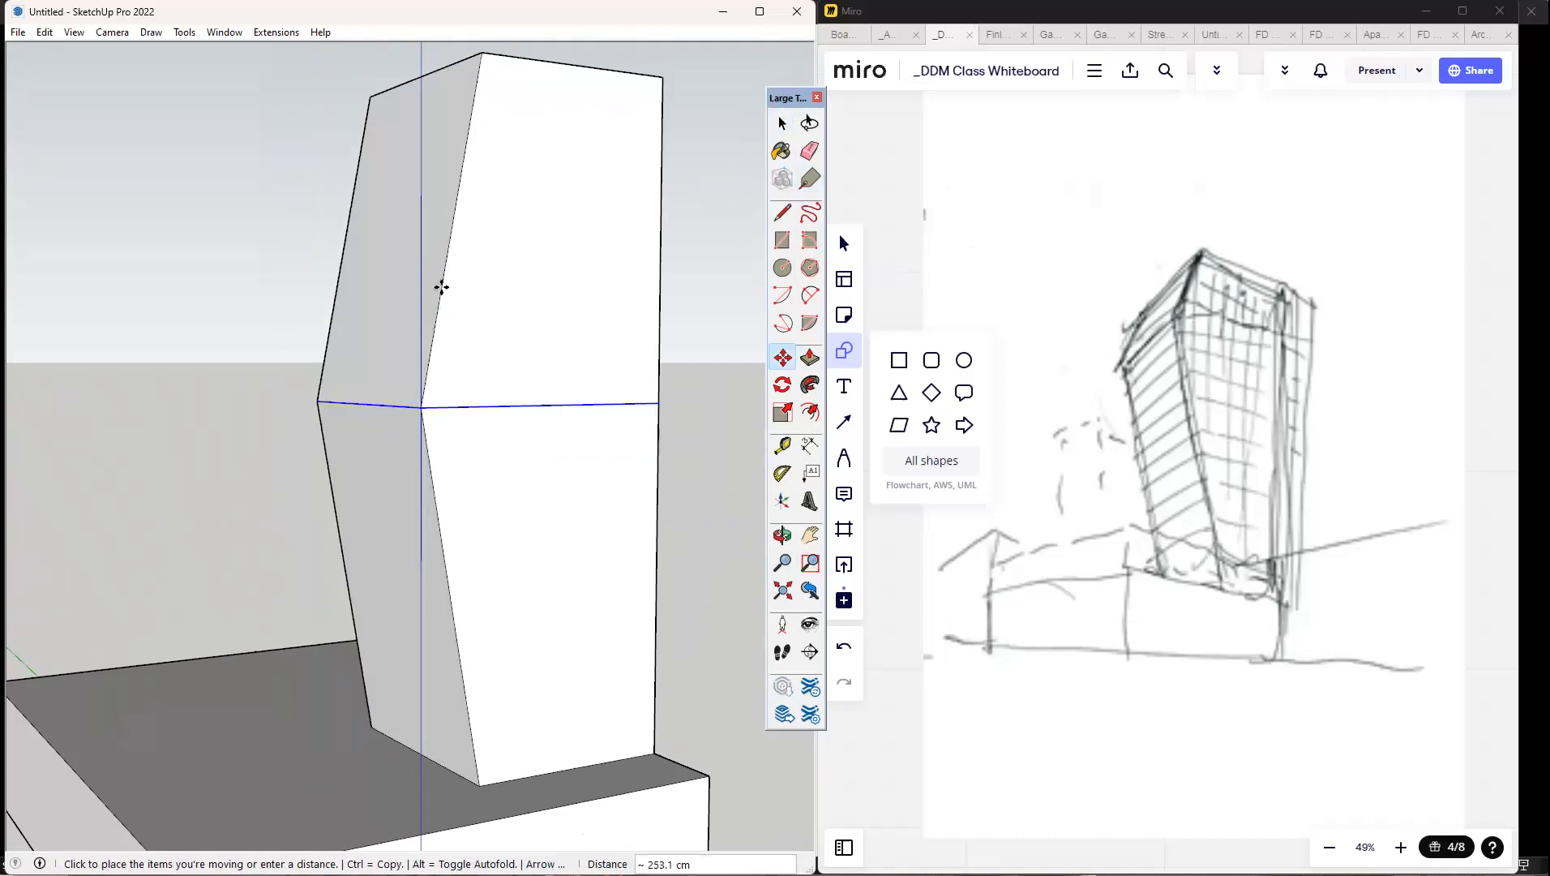
left_click(423, 232)
Draw an upright rectangle about 290 by 1024 cm on the tower's wide rear face, starting from its base.
scroll(473, 457, "down", 5)
scroll(473, 457, "up", 3)
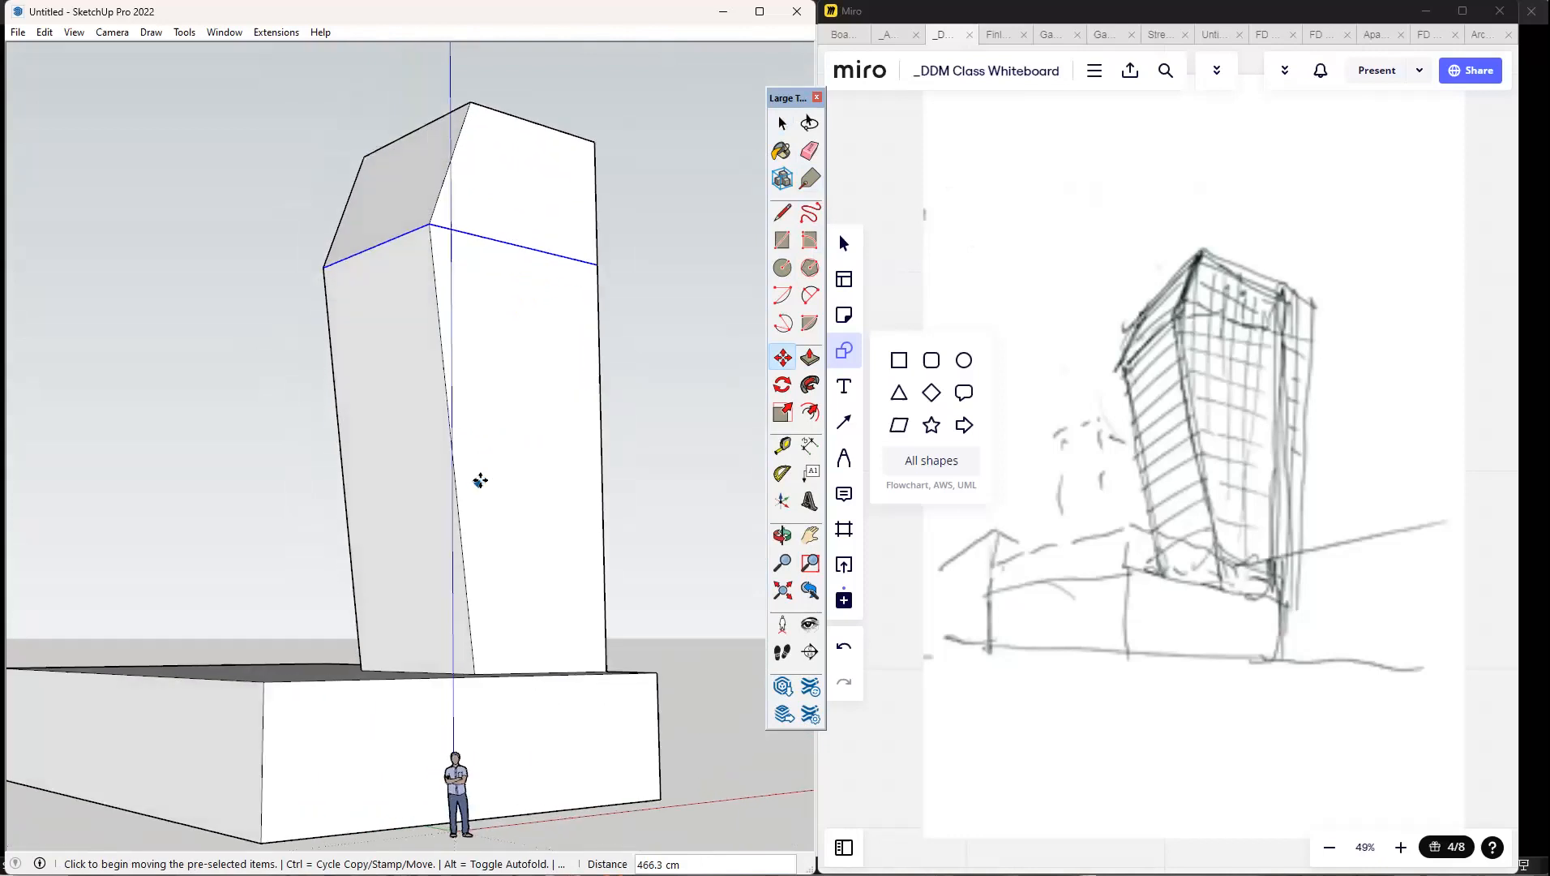
scroll(577, 436, "down", 1)
mouse_move(434, 477)
middle_mouse_down()
mouse_move(436, 499)
mouse_move(412, 513)
mouse_move(453, 505)
mouse_move(459, 355)
mouse_move(585, 362)
middle_mouse_up()
mouse_move(389, 418)
middle_mouse_down()
mouse_move(721, 417)
mouse_move(725, 457)
mouse_move(386, 468)
middle_mouse_up()
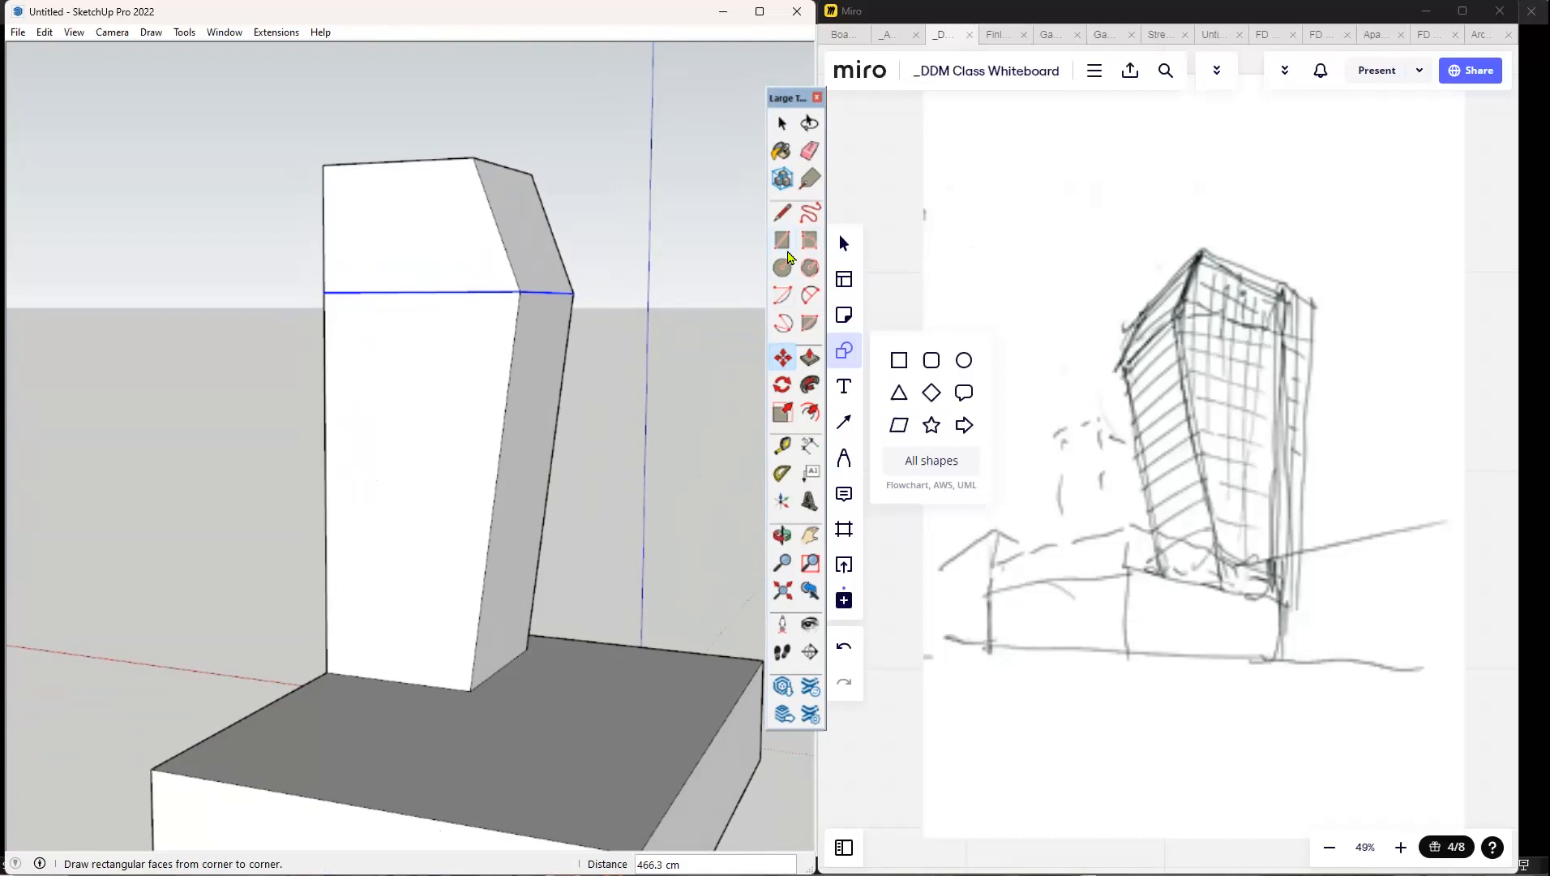
left_click(784, 244)
left_click(357, 674)
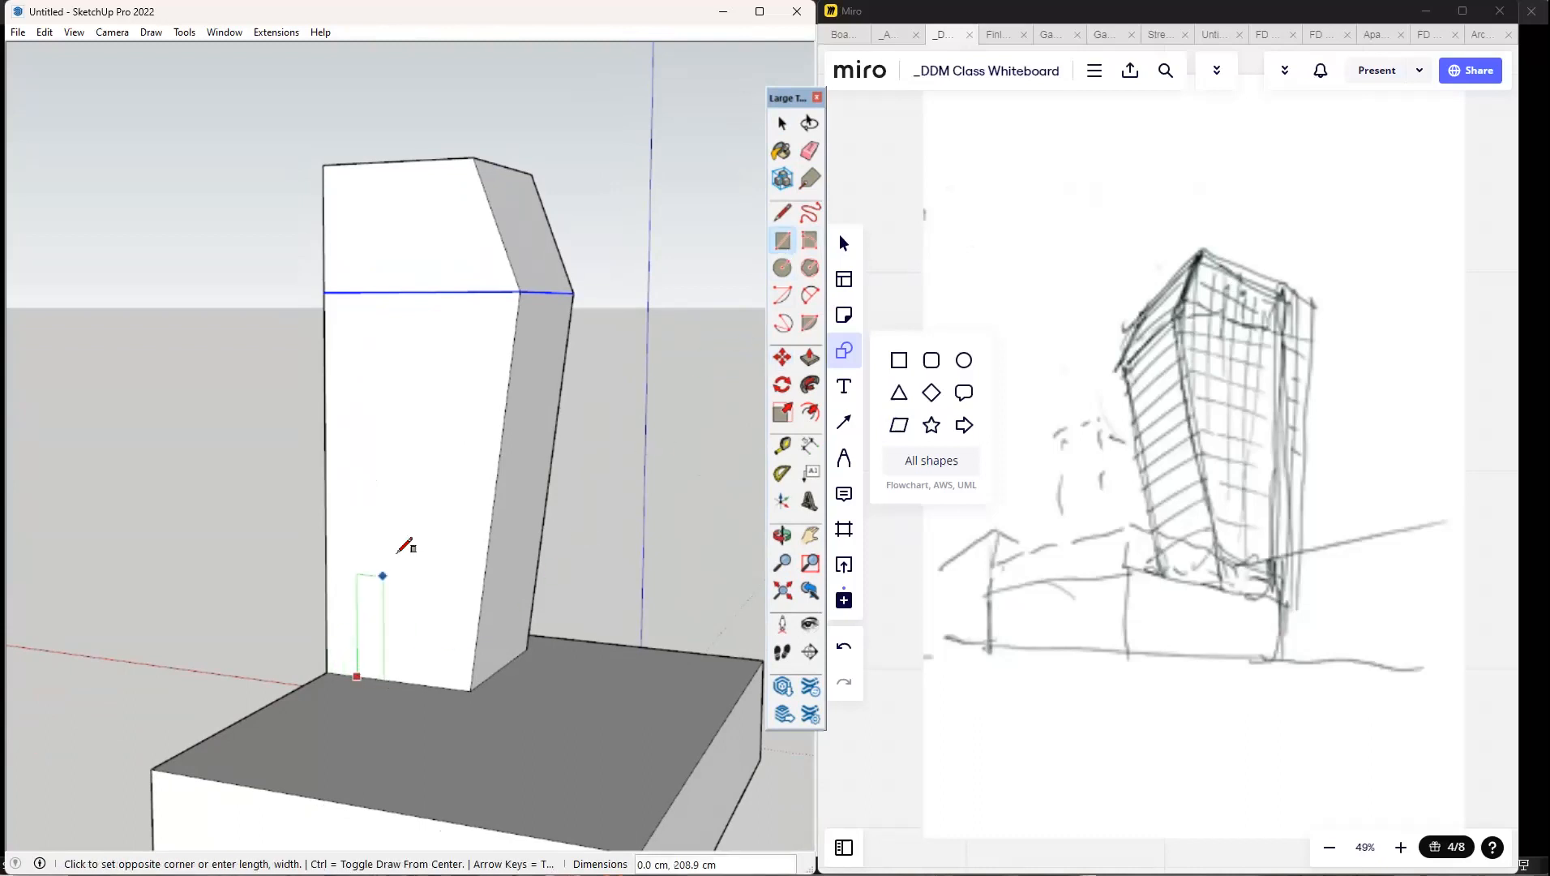
left_click(444, 347)
Push/Pull the rectangle on the tower's rear face inward by about 73 cm to form a recess.
scroll(445, 373, "up", 4)
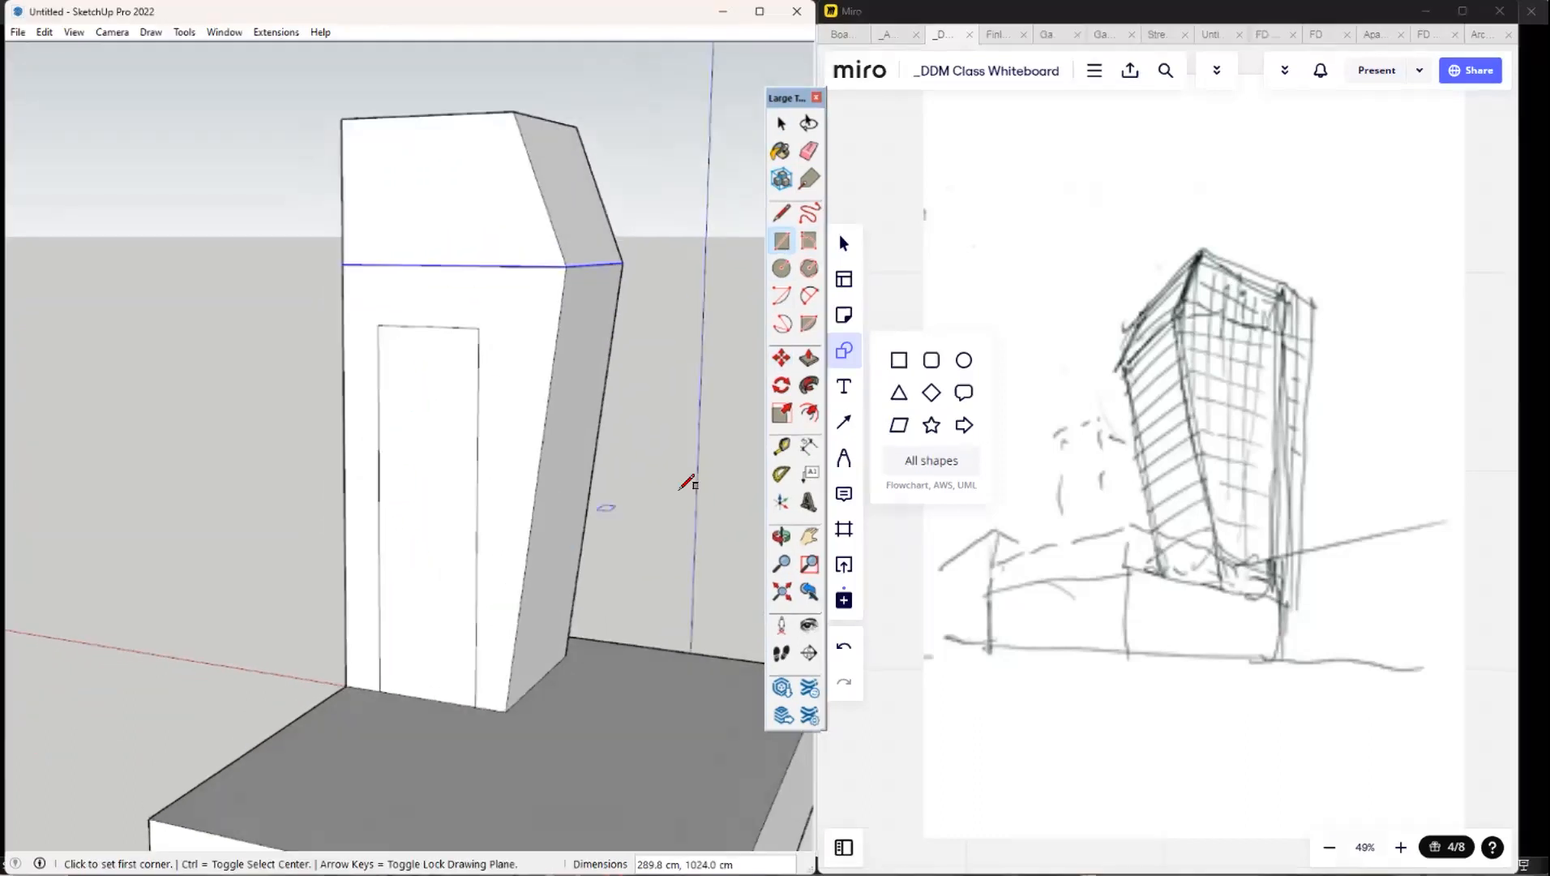
middle_click_drag(688, 481, 697, 506)
left_click(808, 359)
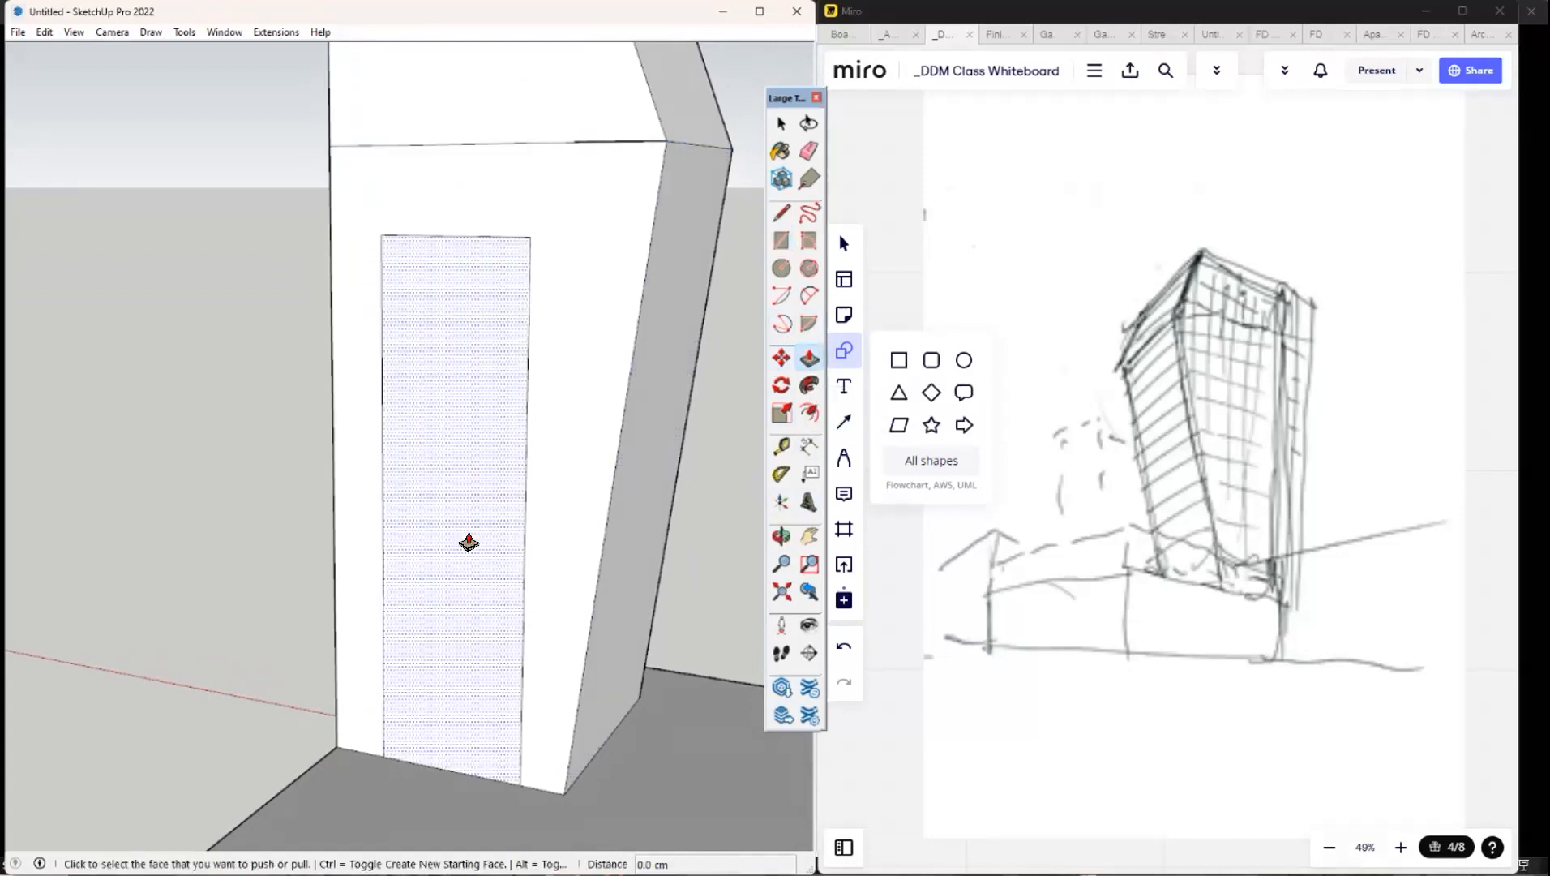
left_click(468, 542)
left_click(495, 528)
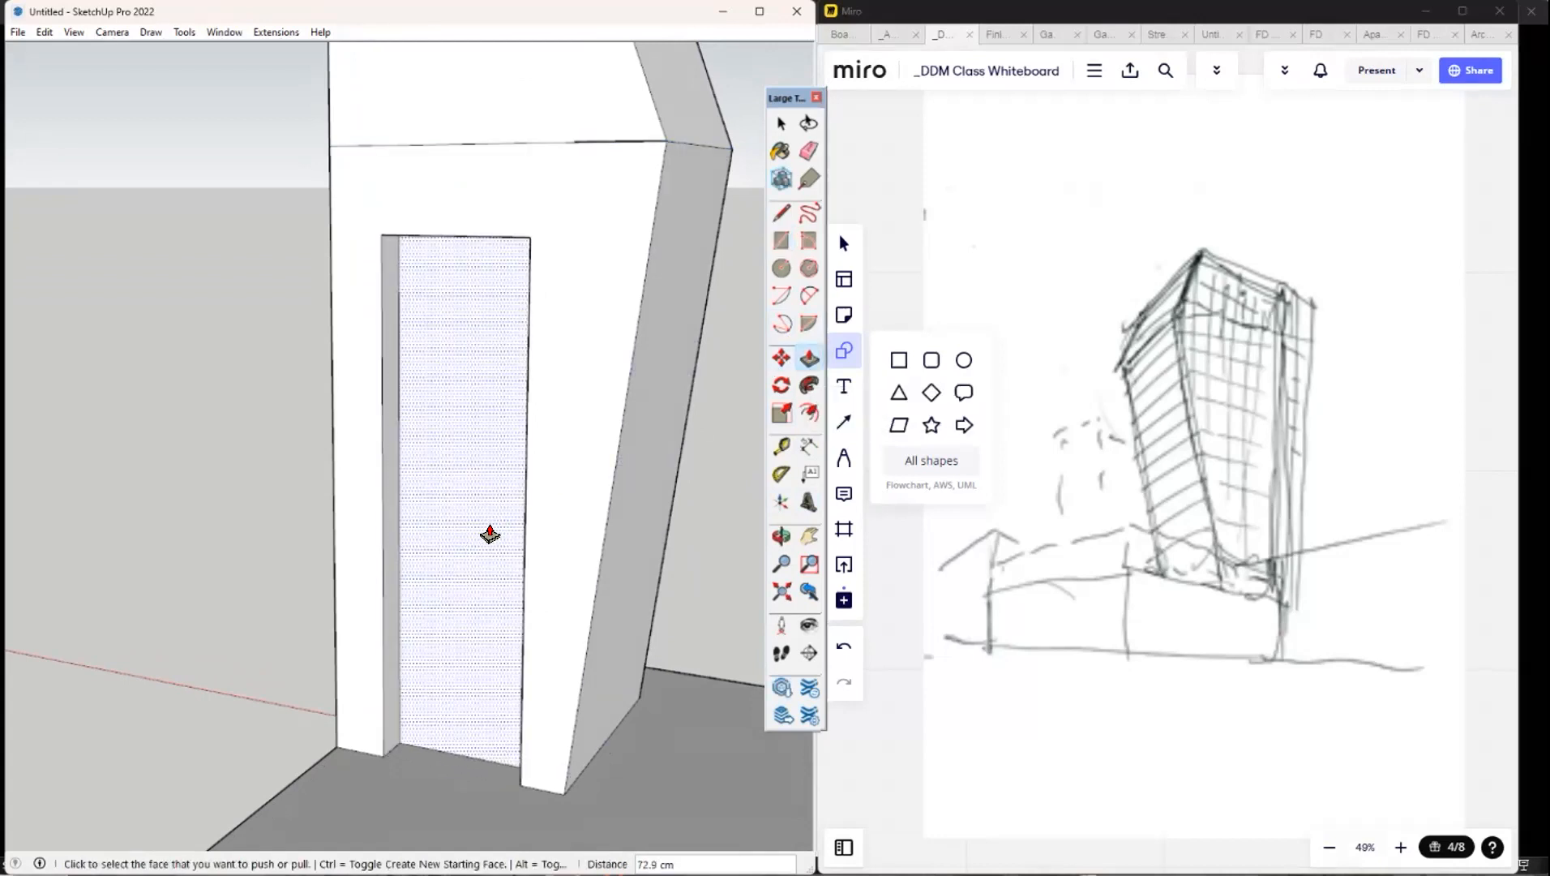
Draw a rectangle about 386 by 1137 cm on the lower slanted narrow face of the tower, below the dividing line.
scroll(675, 523, "down", 4)
scroll(523, 374, "up", 6)
mouse_move(600, 278)
middle_mouse_down()
mouse_move(613, 270)
mouse_move(768, 361)
middle_mouse_up()
scroll(516, 336, "down", 4)
mouse_move(516, 335)
middle_mouse_down()
mouse_move(762, 350)
mouse_move(464, 315)
middle_mouse_up()
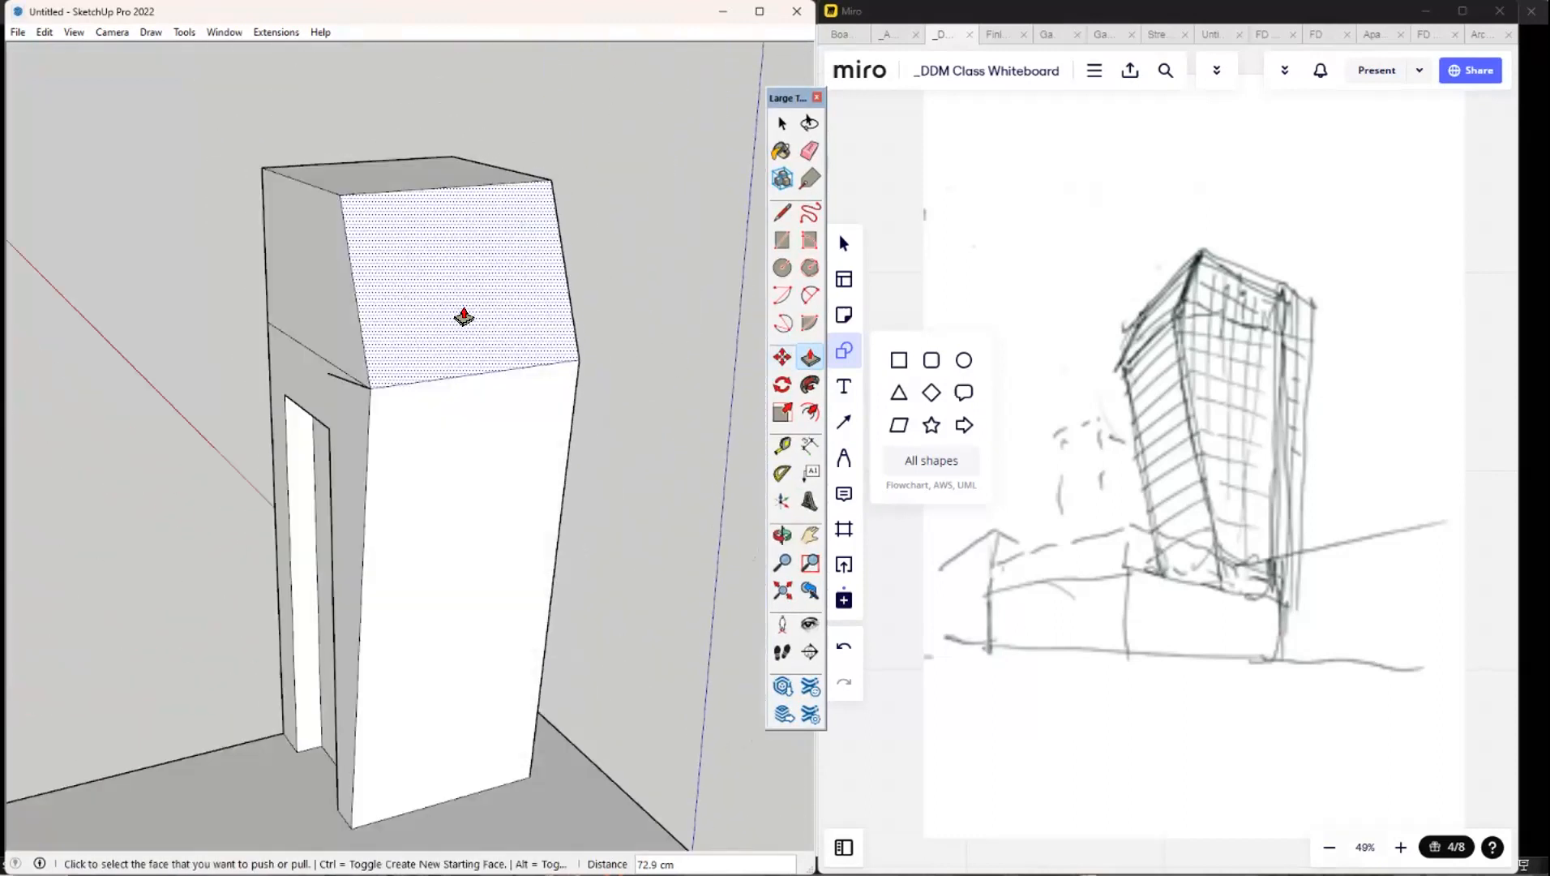
middle_click_drag(624, 515, 418, 439)
middle_click_drag(280, 414, 328, 335)
mouse_move(649, 300)
middle_mouse_down()
mouse_move(696, 227)
mouse_move(623, 270)
mouse_move(399, 235)
mouse_move(456, 219)
middle_mouse_up()
key("r")
left_click(442, 221)
left_click(656, 754)
mouse_move(656, 755)
middle_mouse_down()
mouse_move(741, 682)
mouse_move(716, 682)
middle_mouse_up()
Push/Pull the rectangle on the slanted narrow face inward by about 22 cm.
left_click(809, 357)
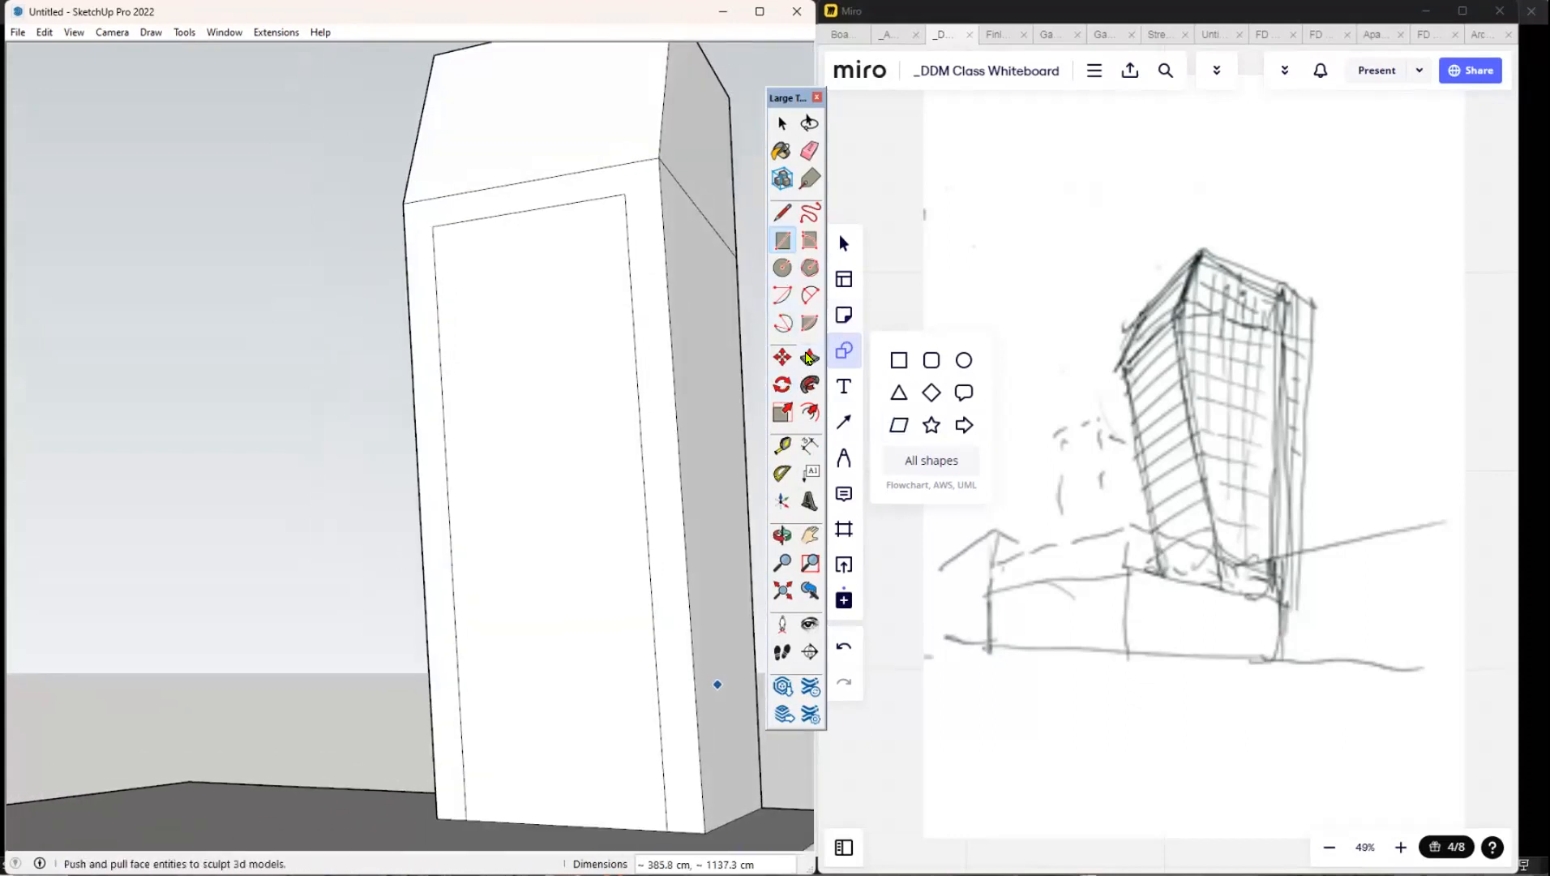
left_click(516, 454)
left_click(515, 457)
middle_click_drag(514, 457, 780, 464)
Draw a curved annotation arrow from the Miro sketch to the upper part of the tower model.
scroll(634, 418, "down", 5)
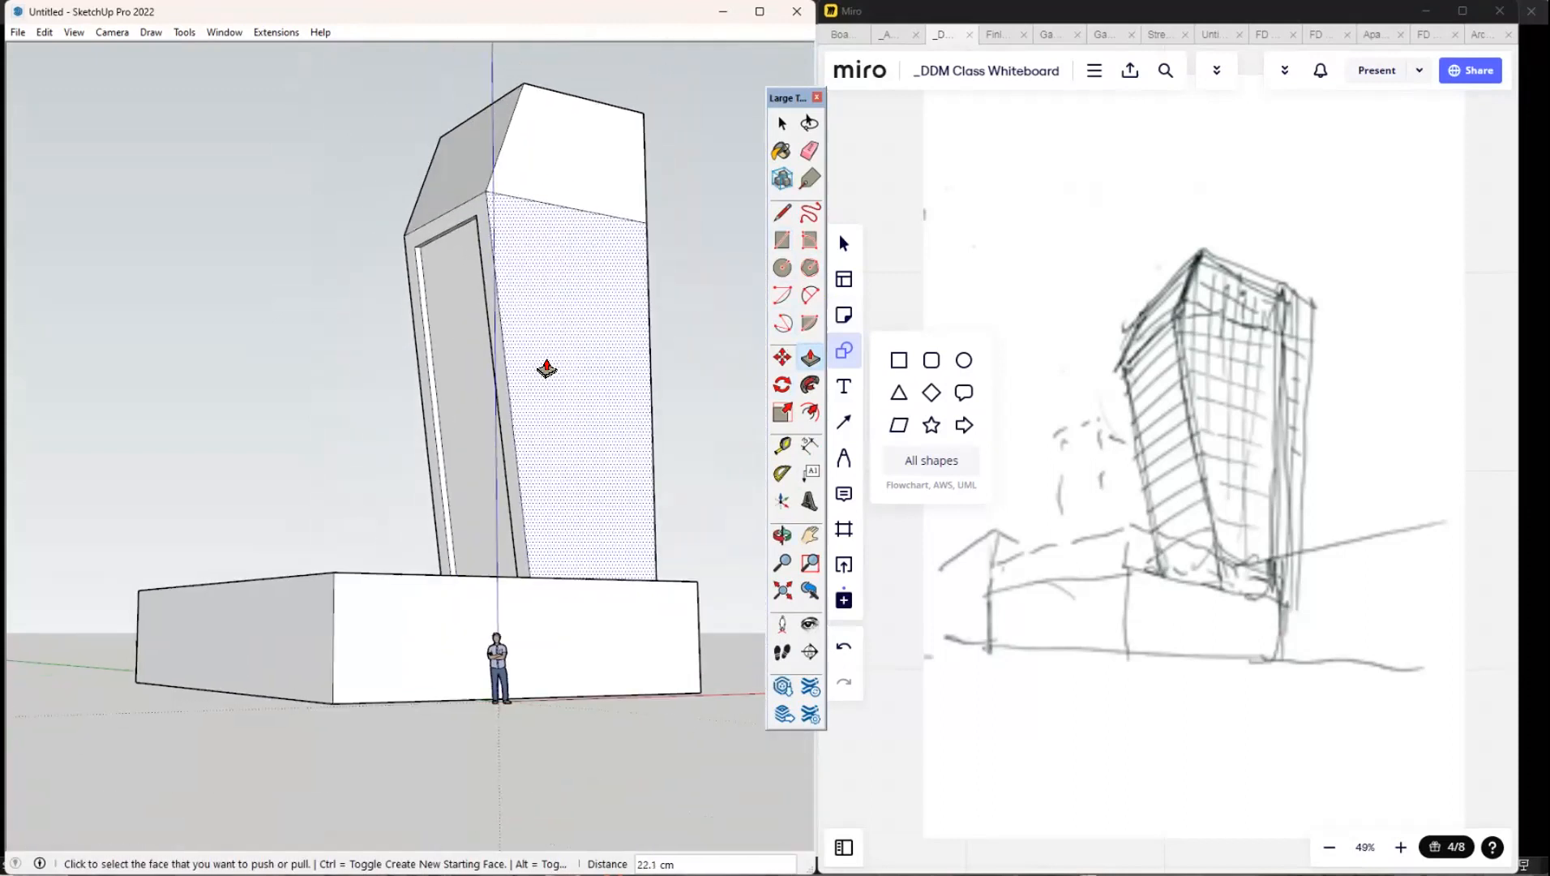
scroll(547, 369, "up", 4)
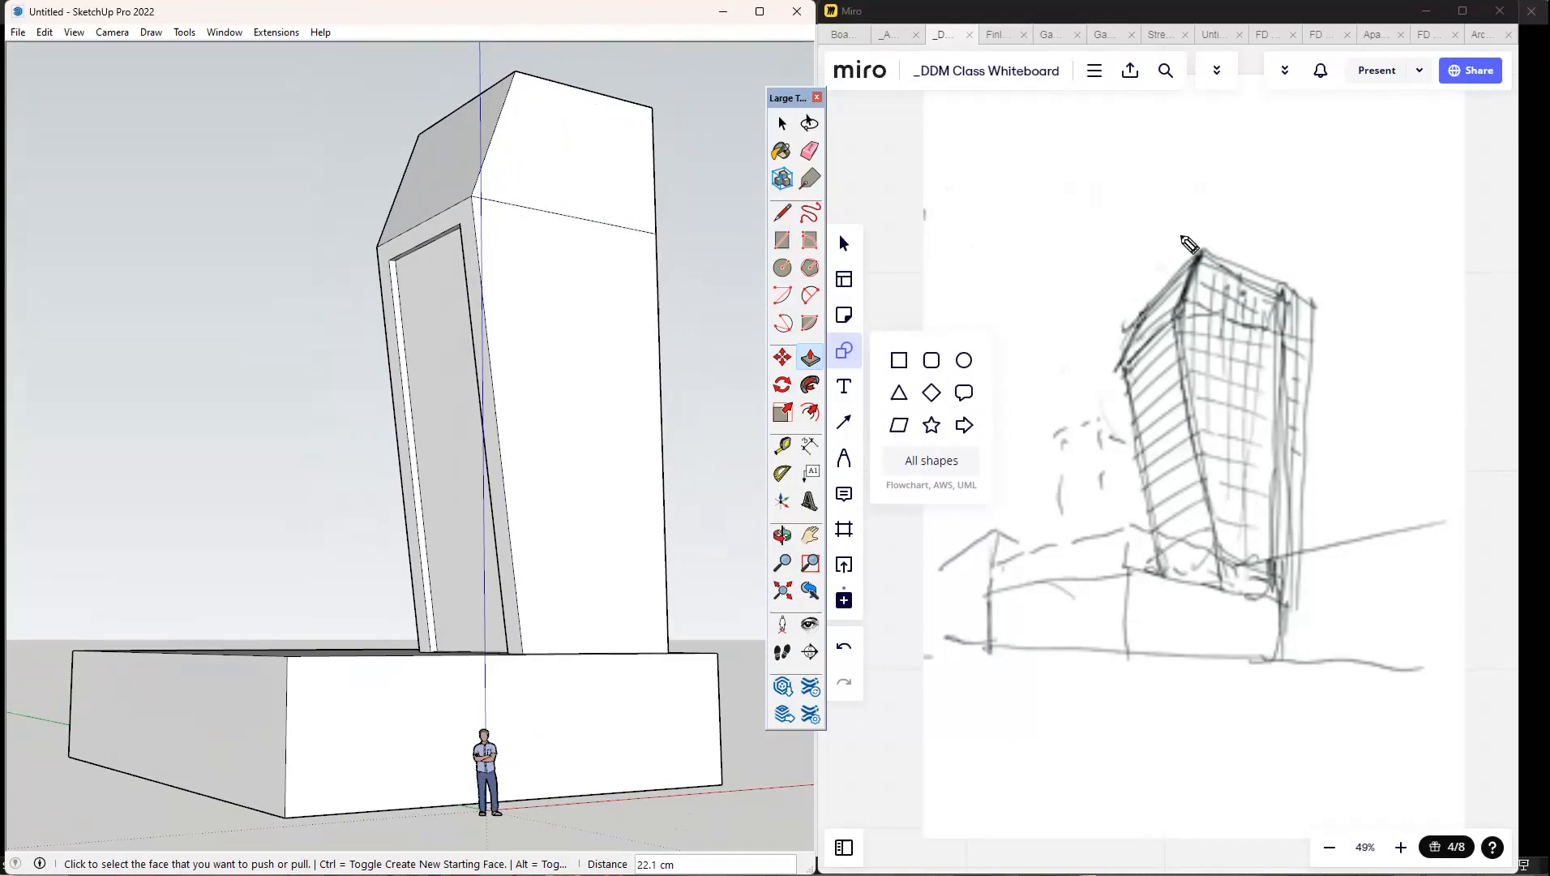
mouse_move(1102, 293)
left_mouse_down()
mouse_move(791, 169)
mouse_move(656, 203)
left_mouse_up()
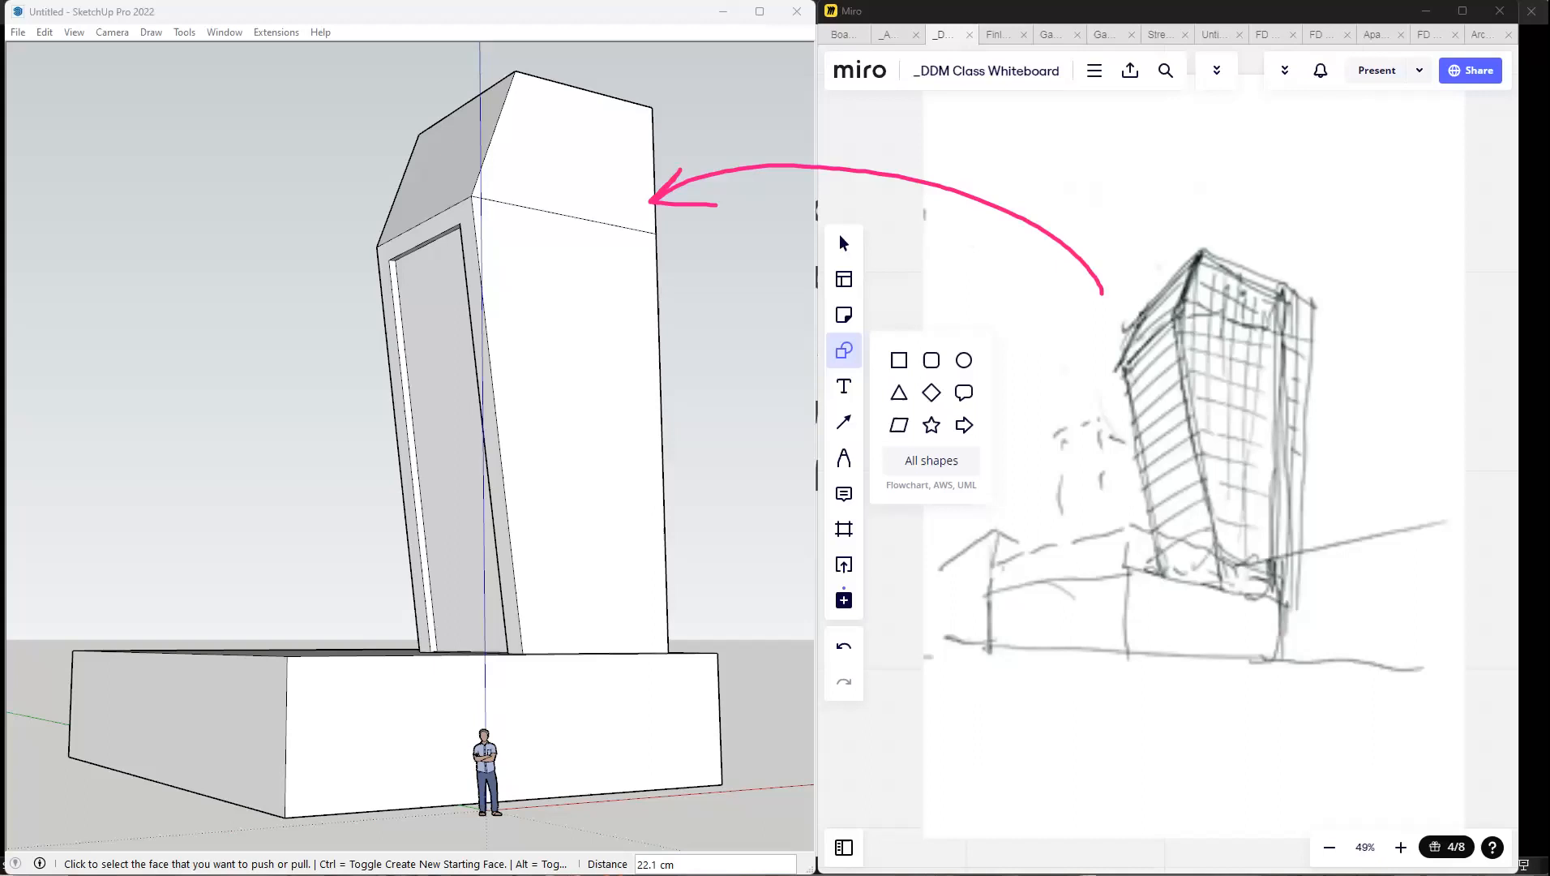
Switch to 3ds Max and display the car model in Clay shading with edged faces.
left_click(1010, 875)
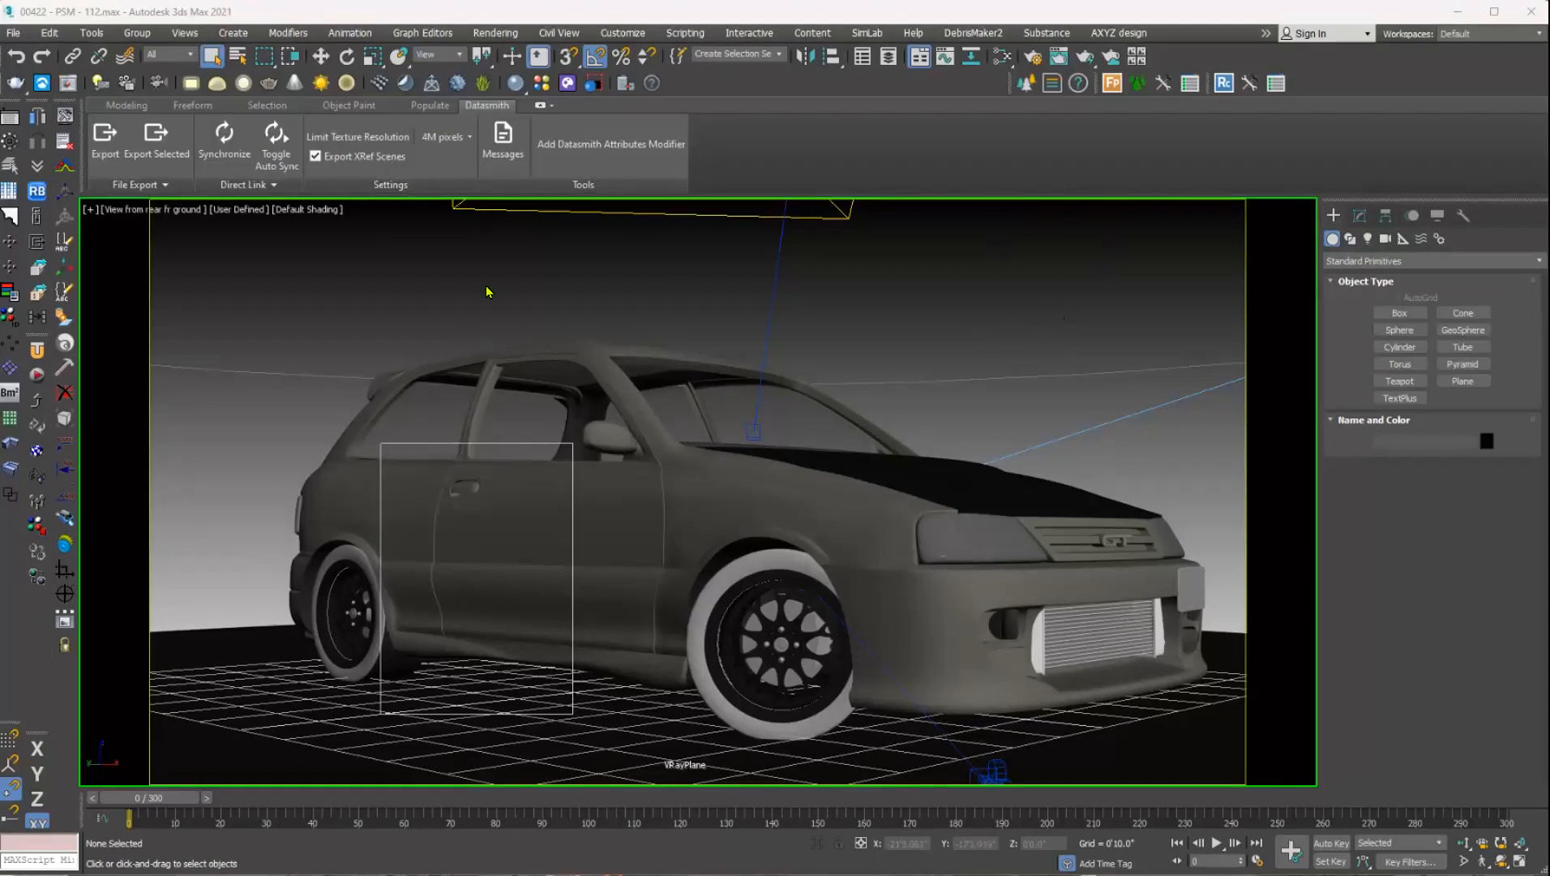
left_click(240, 215)
left_click(285, 210)
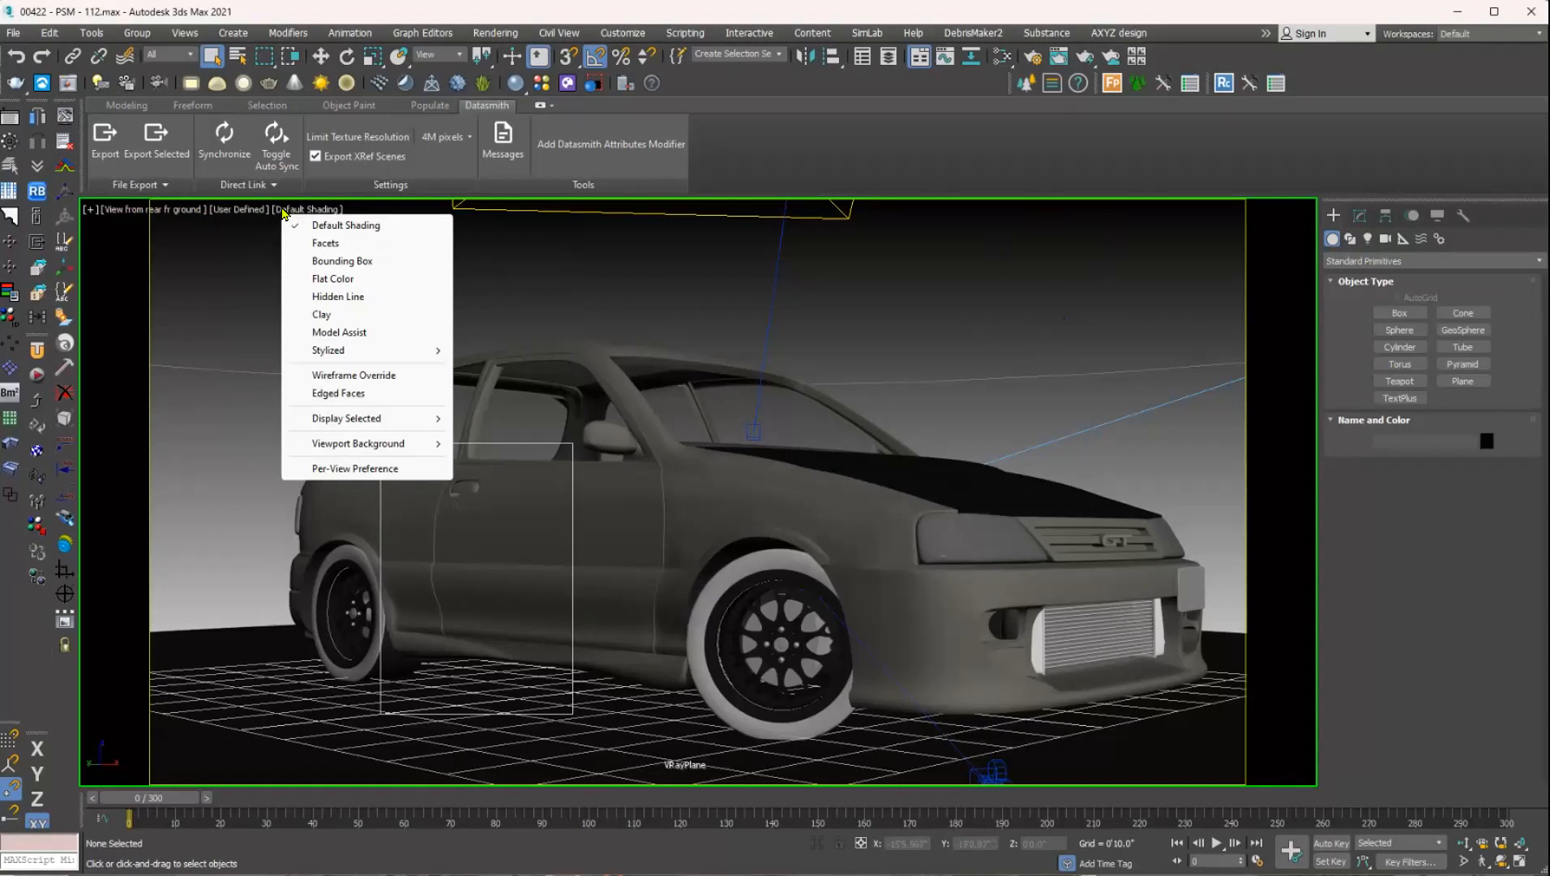
left_click(320, 315)
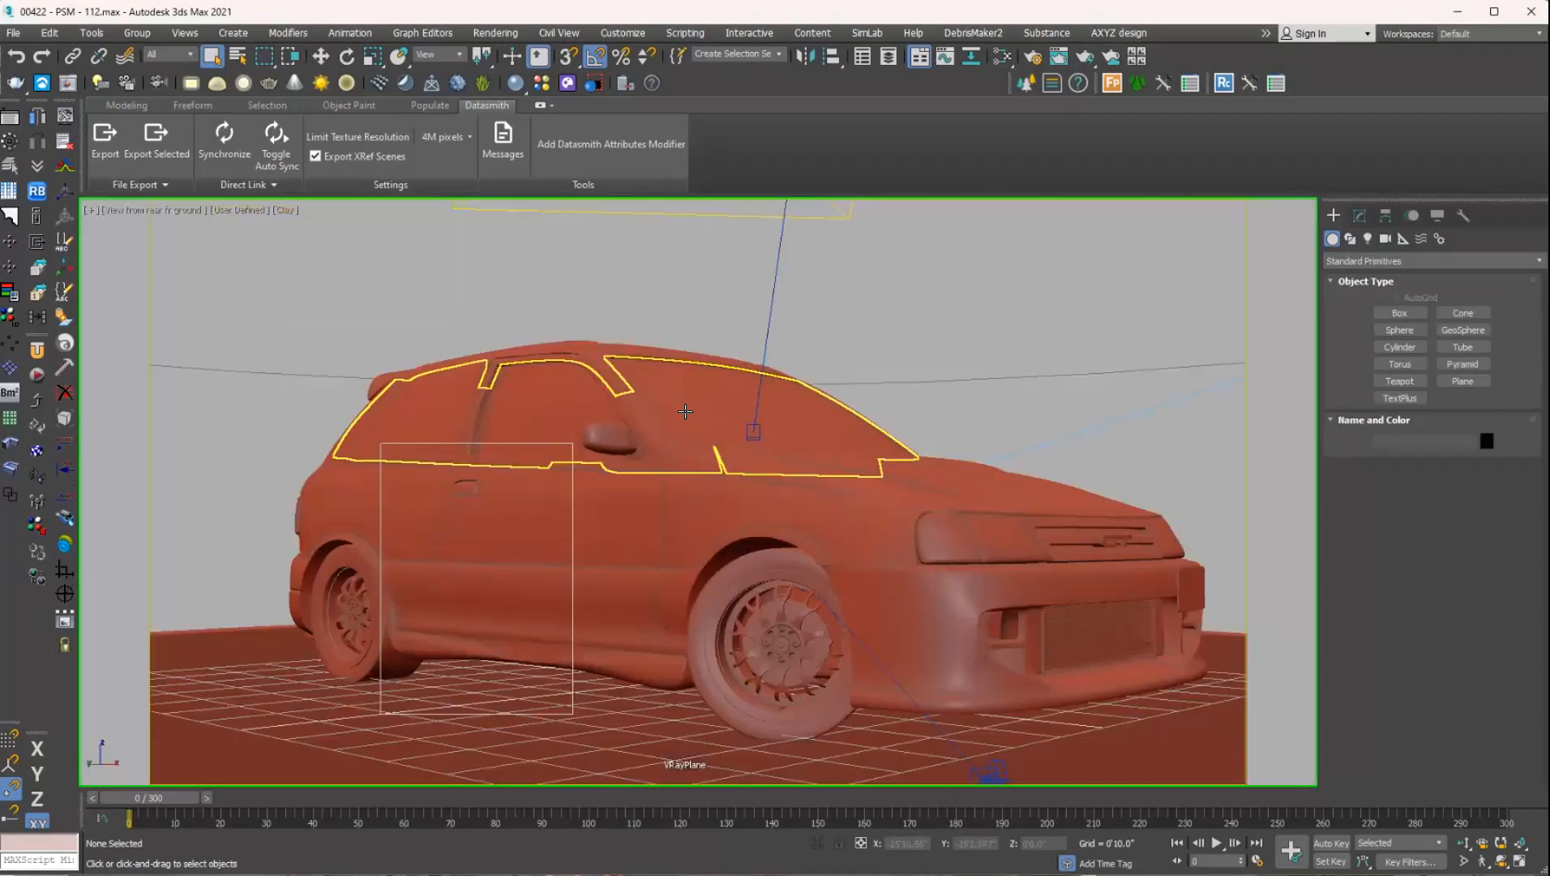
key("F4")
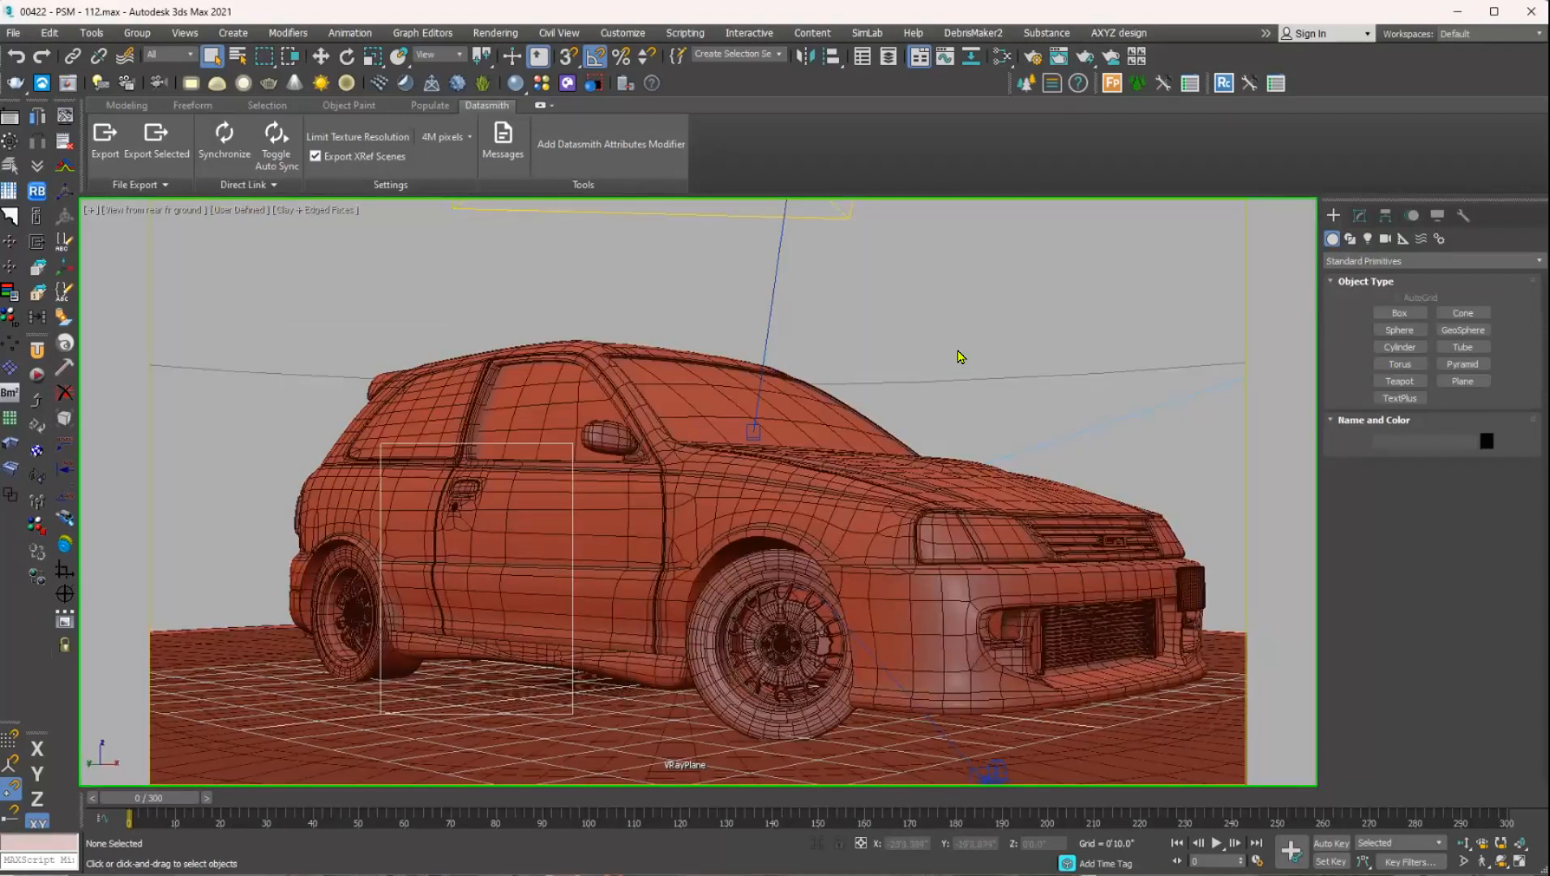
Examine the car's mesh up close at the wheel rims, front grille, headlight area and tyre.
scroll(959, 357, "up", 10)
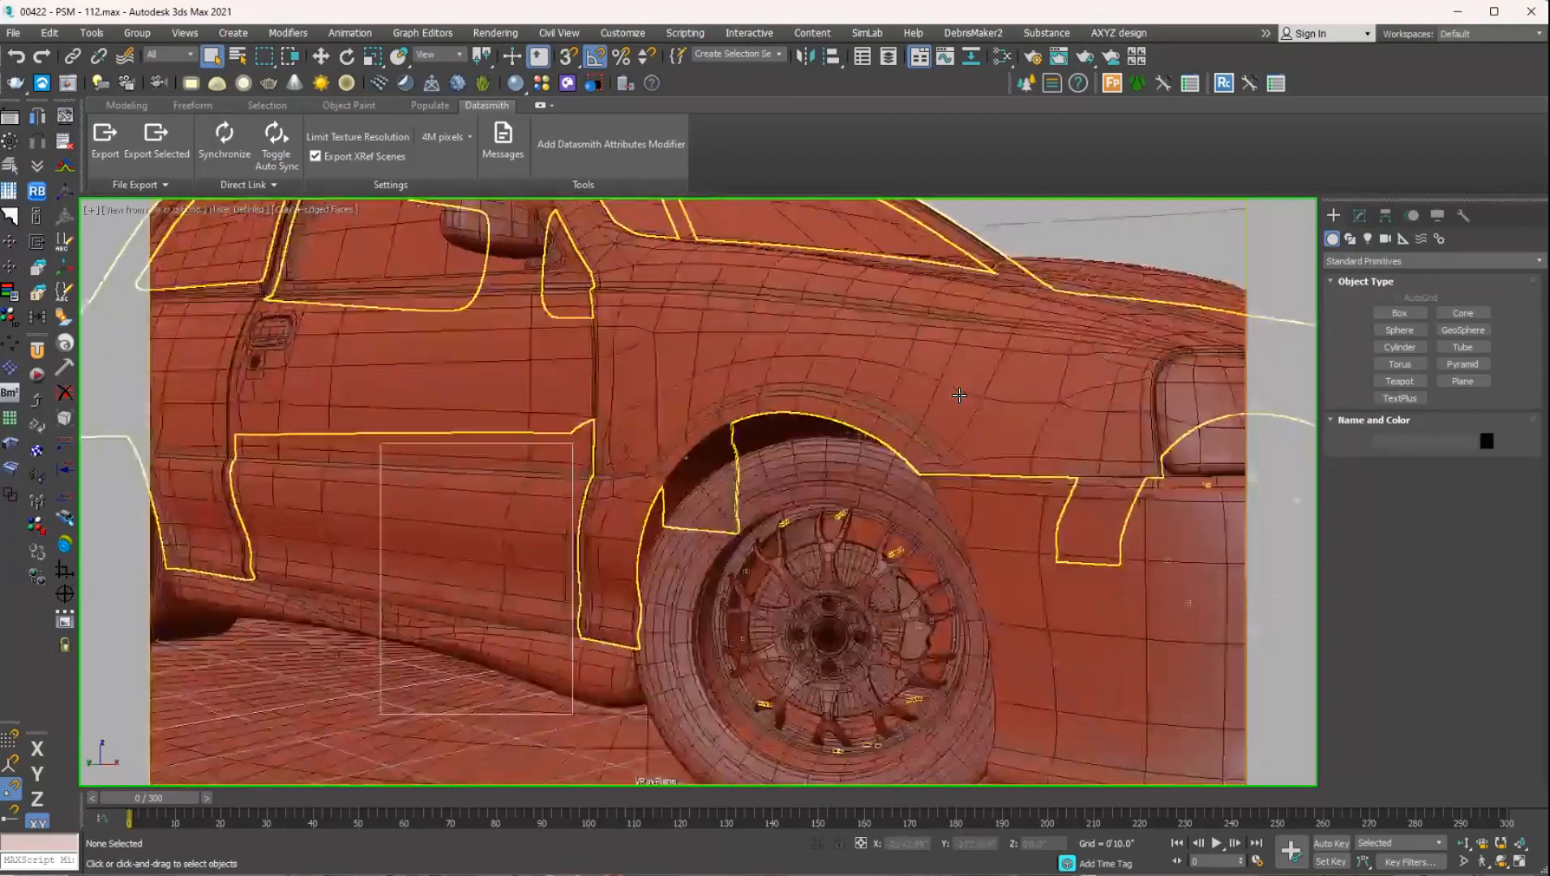
scroll(957, 410, "up", 10)
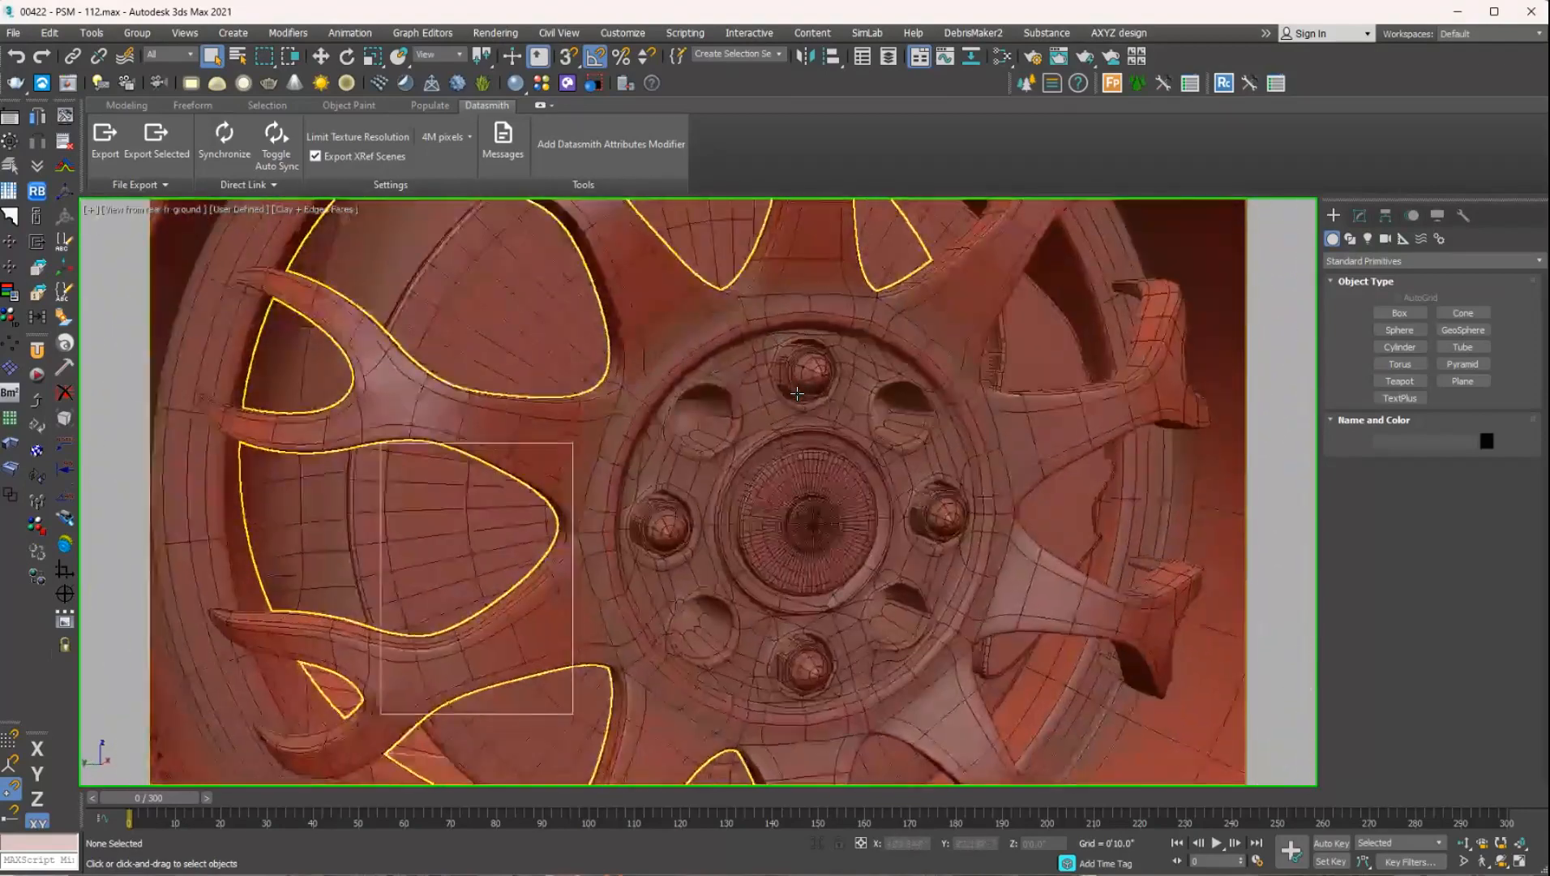
middle_click_drag(621, 473, 735, 366)
scroll(663, 387, "up", 1)
scroll(662, 393, "down", 2)
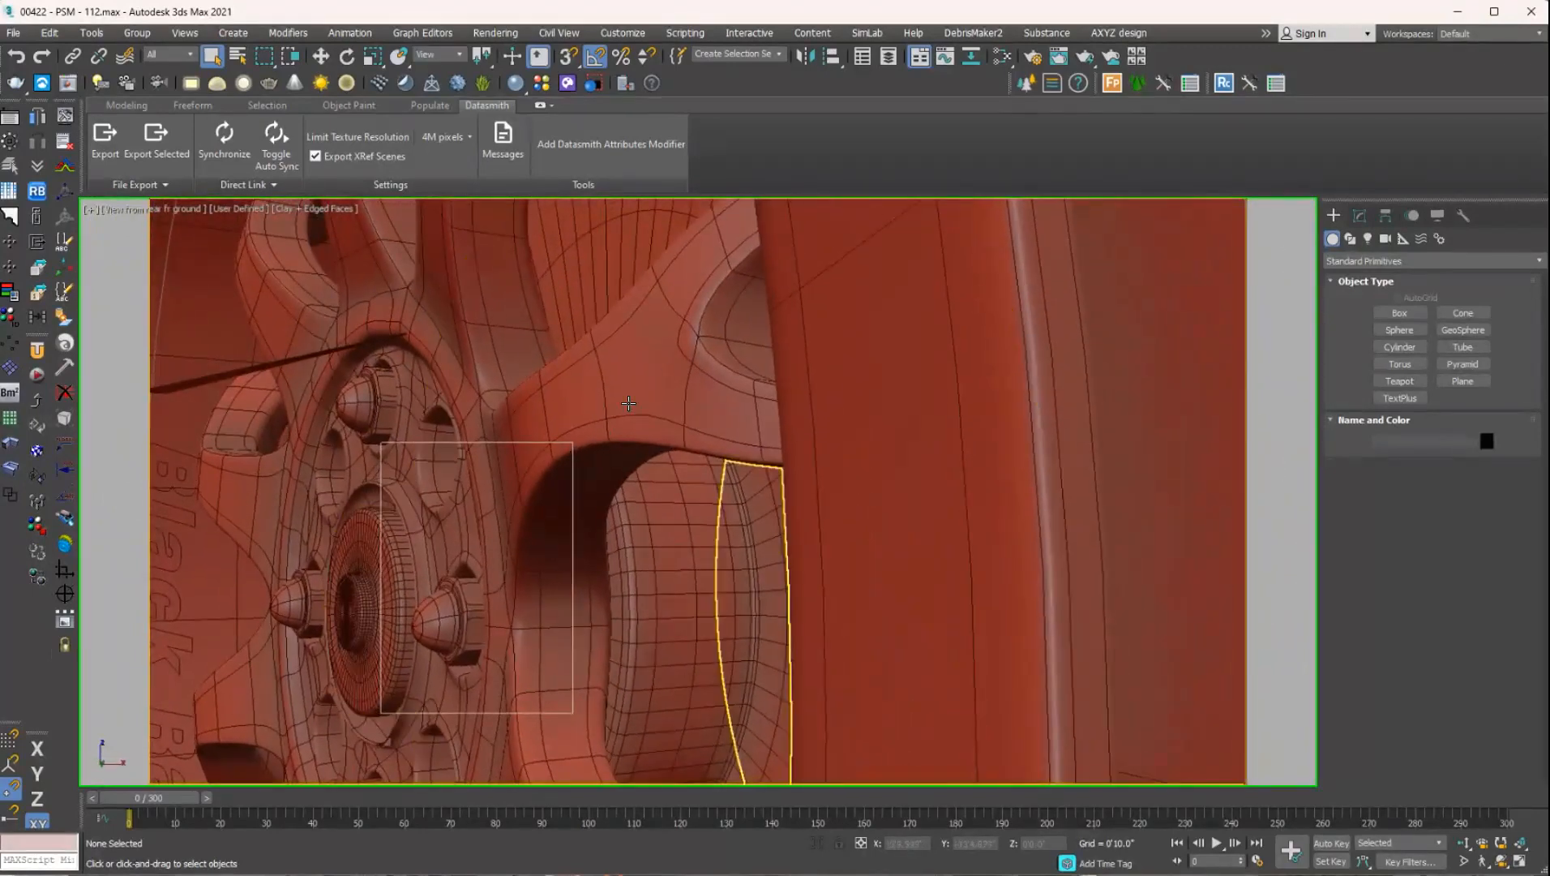
scroll(588, 444, "down", 3)
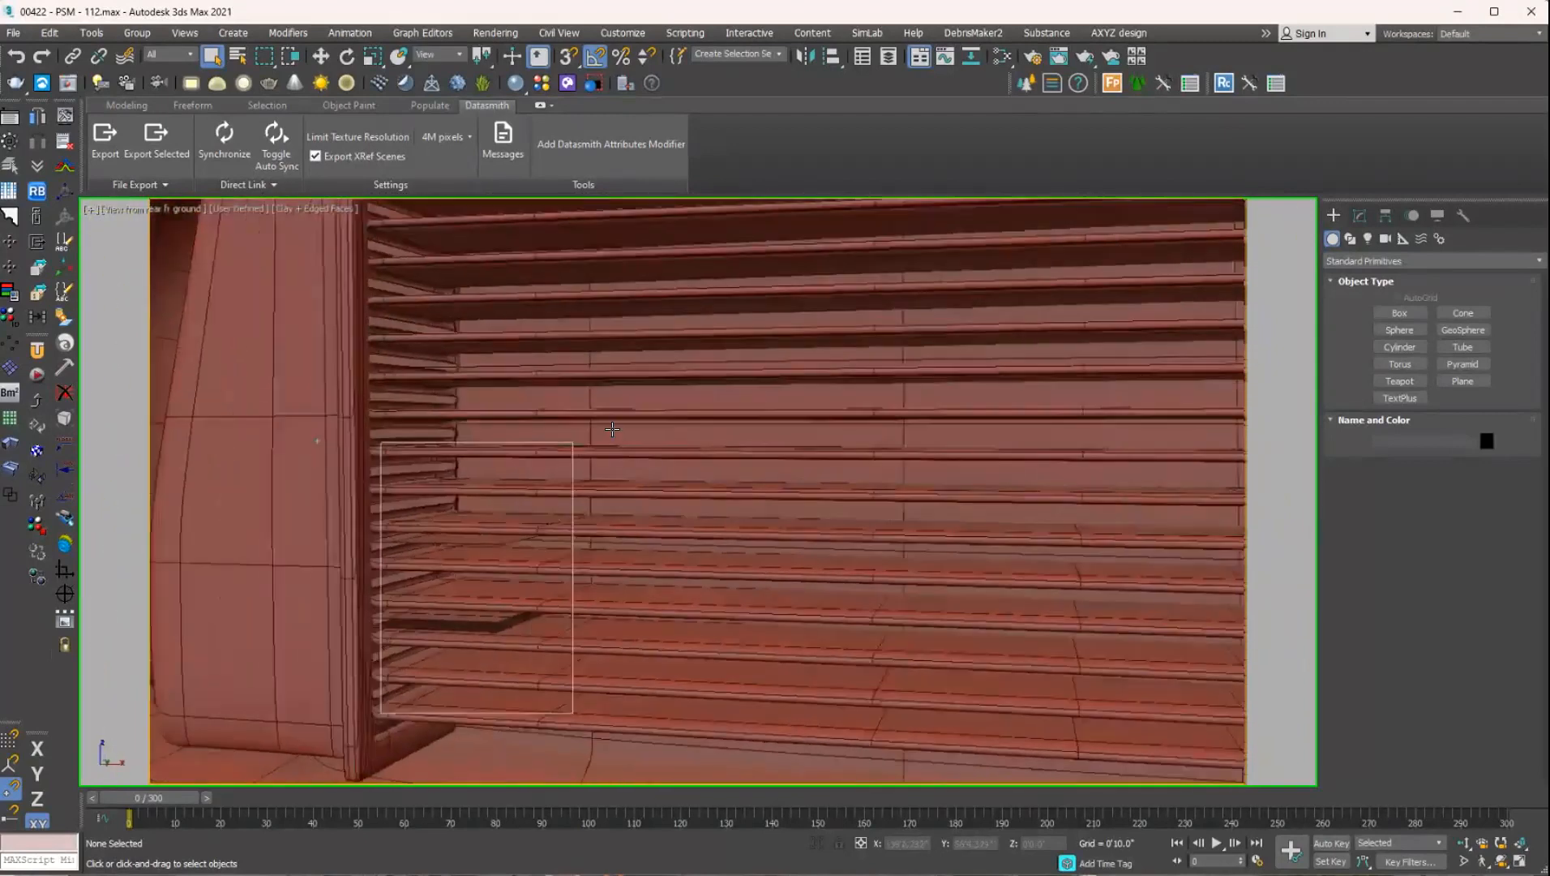
middle_click_drag(401, 372, 556, 411, "alt")
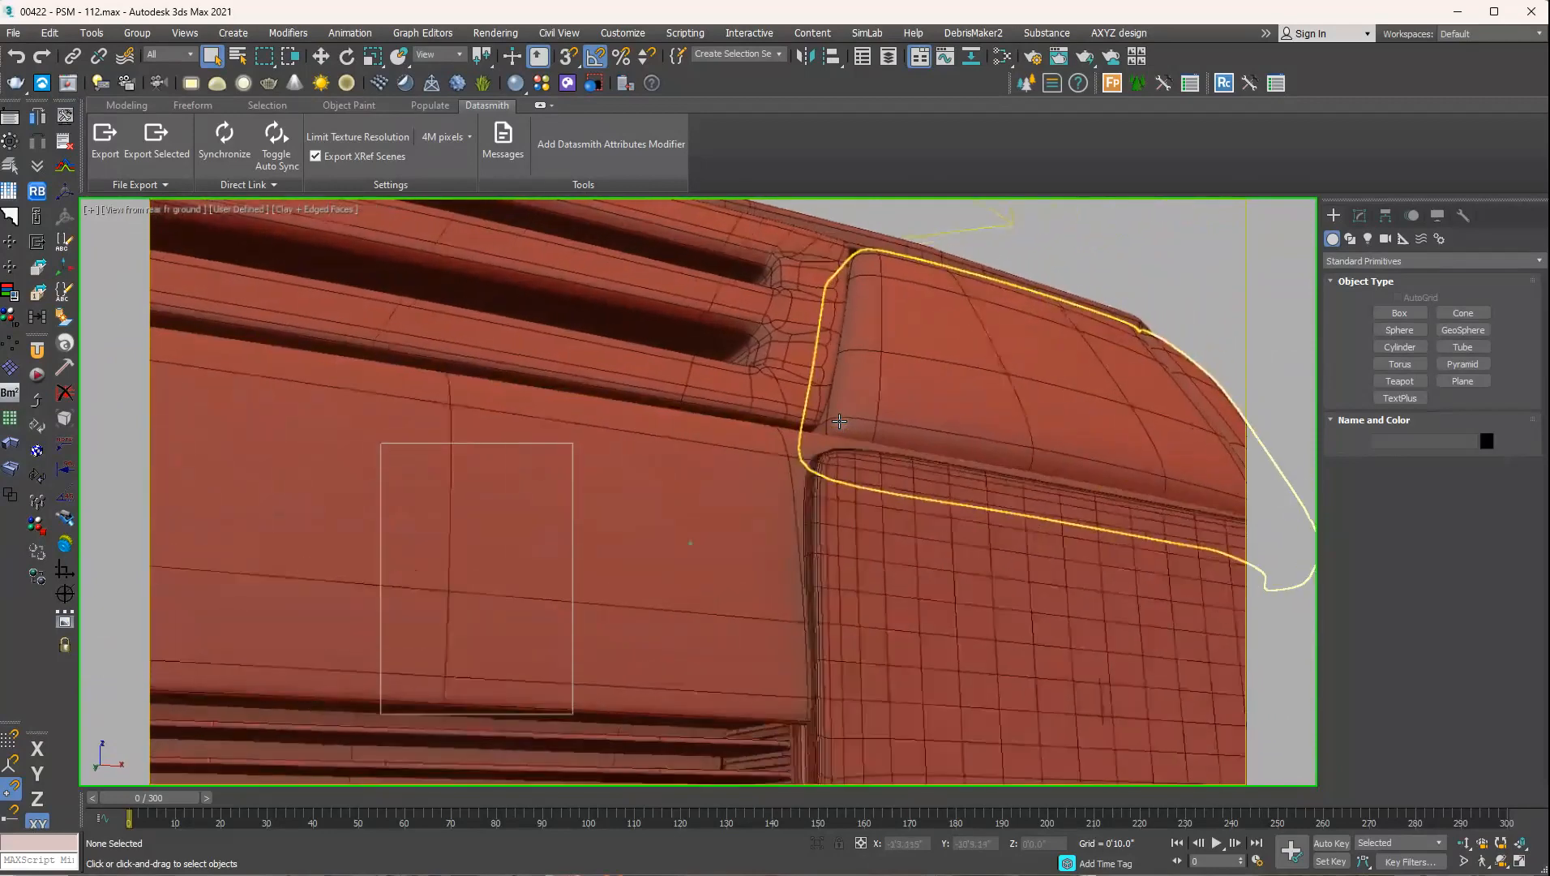
middle_click_drag(873, 406, 1059, 398, "alt")
scroll(997, 422, "up", 4)
scroll(1059, 399, "down", 8)
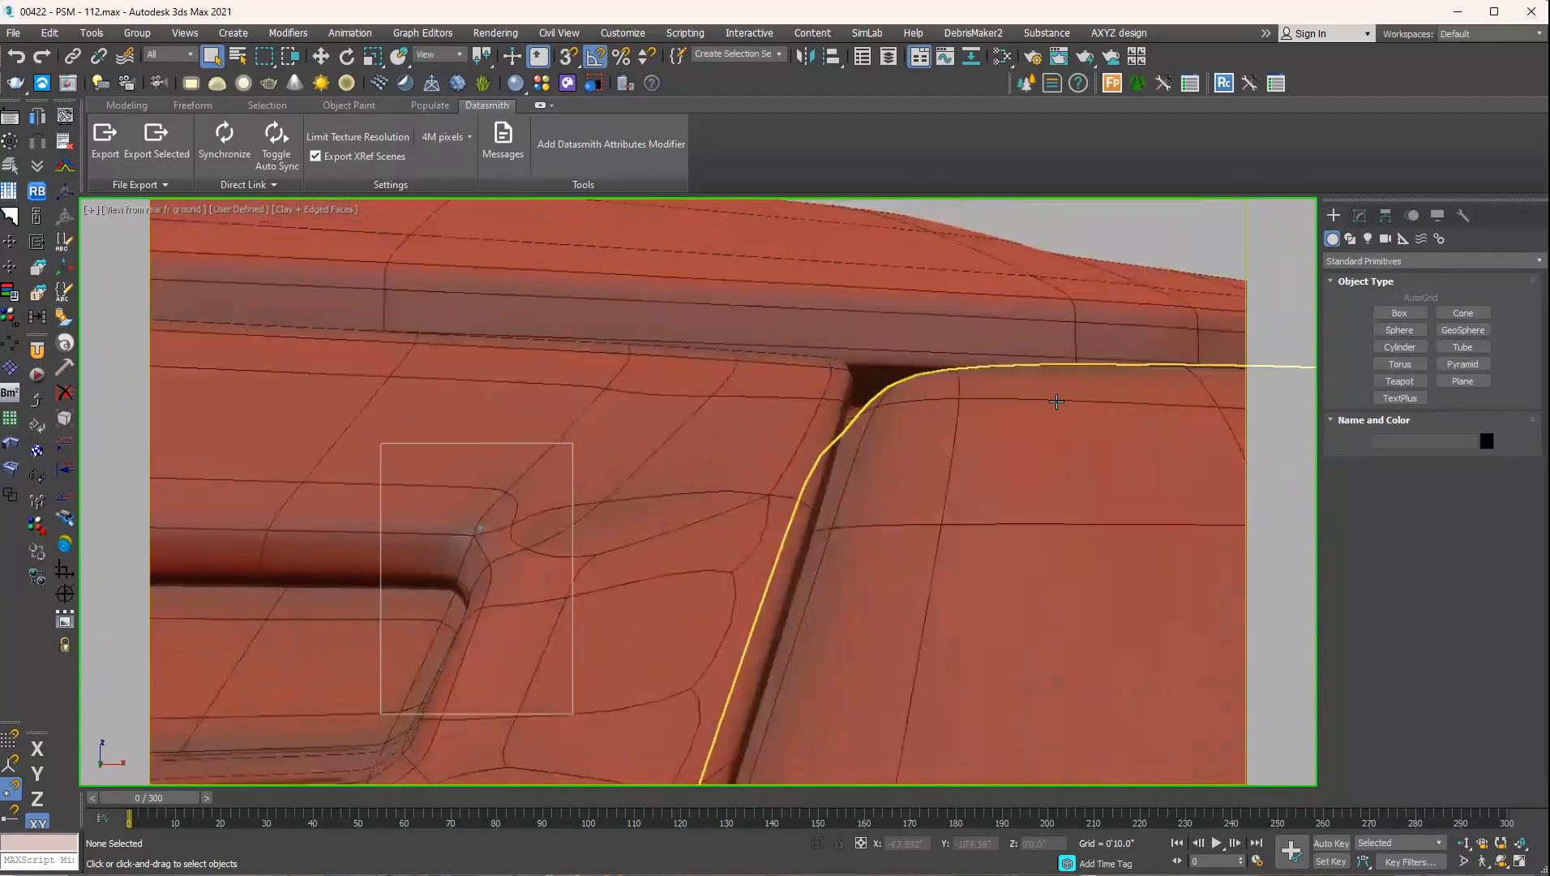
middle_click_drag(1024, 452, 973, 460, "alt")
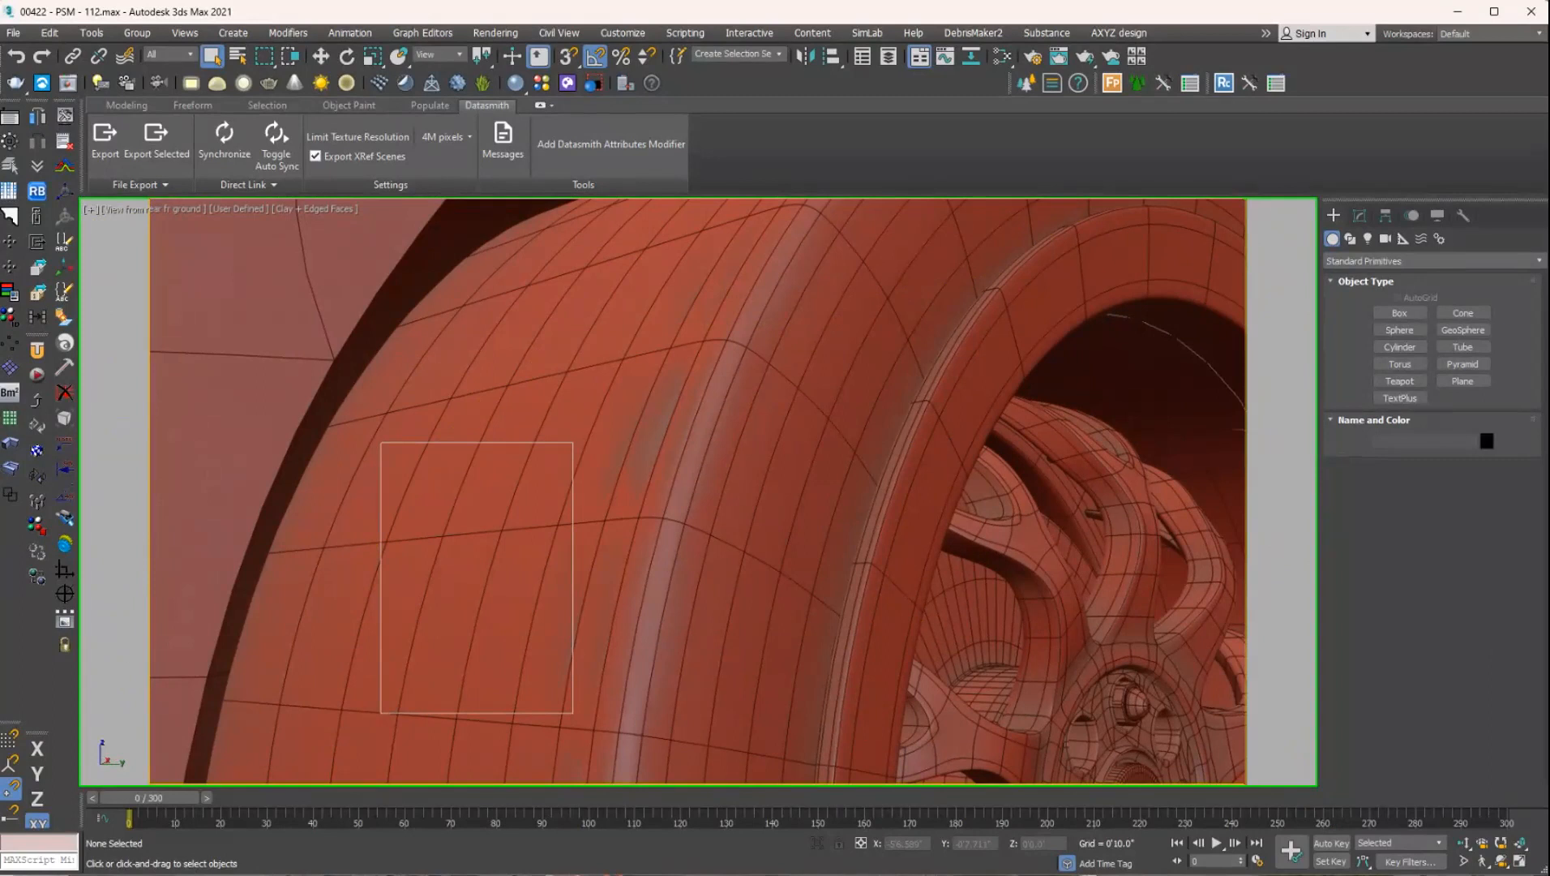
Switch to the image viewer and examine the Starlet outline reference and the front side view render up close.
key("alt+Tab")
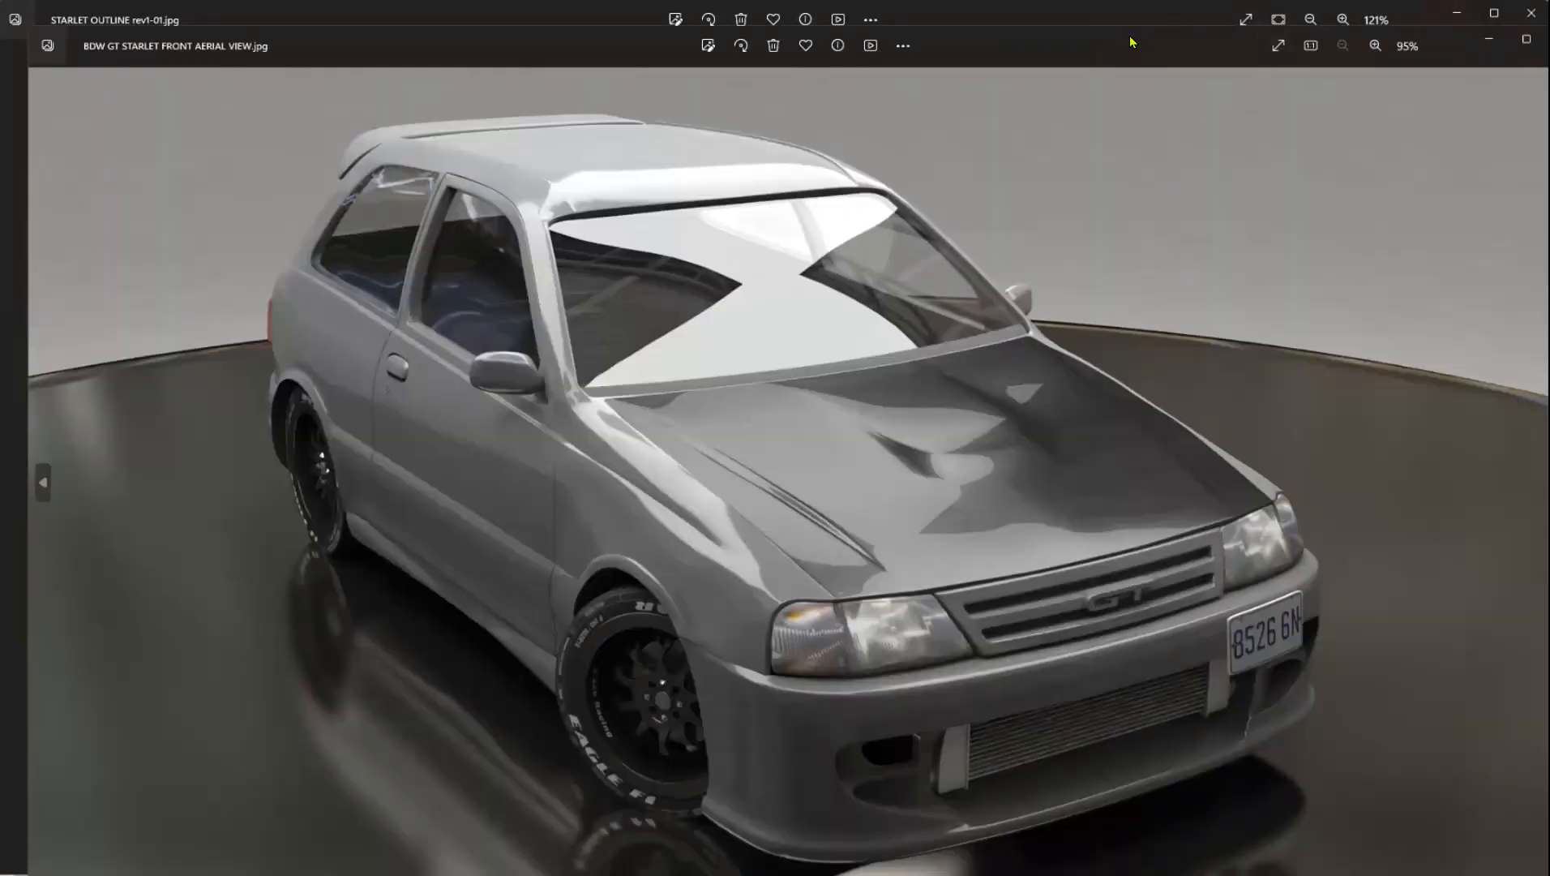
left_click_drag(1133, 42, 1067, 1)
key("Right")
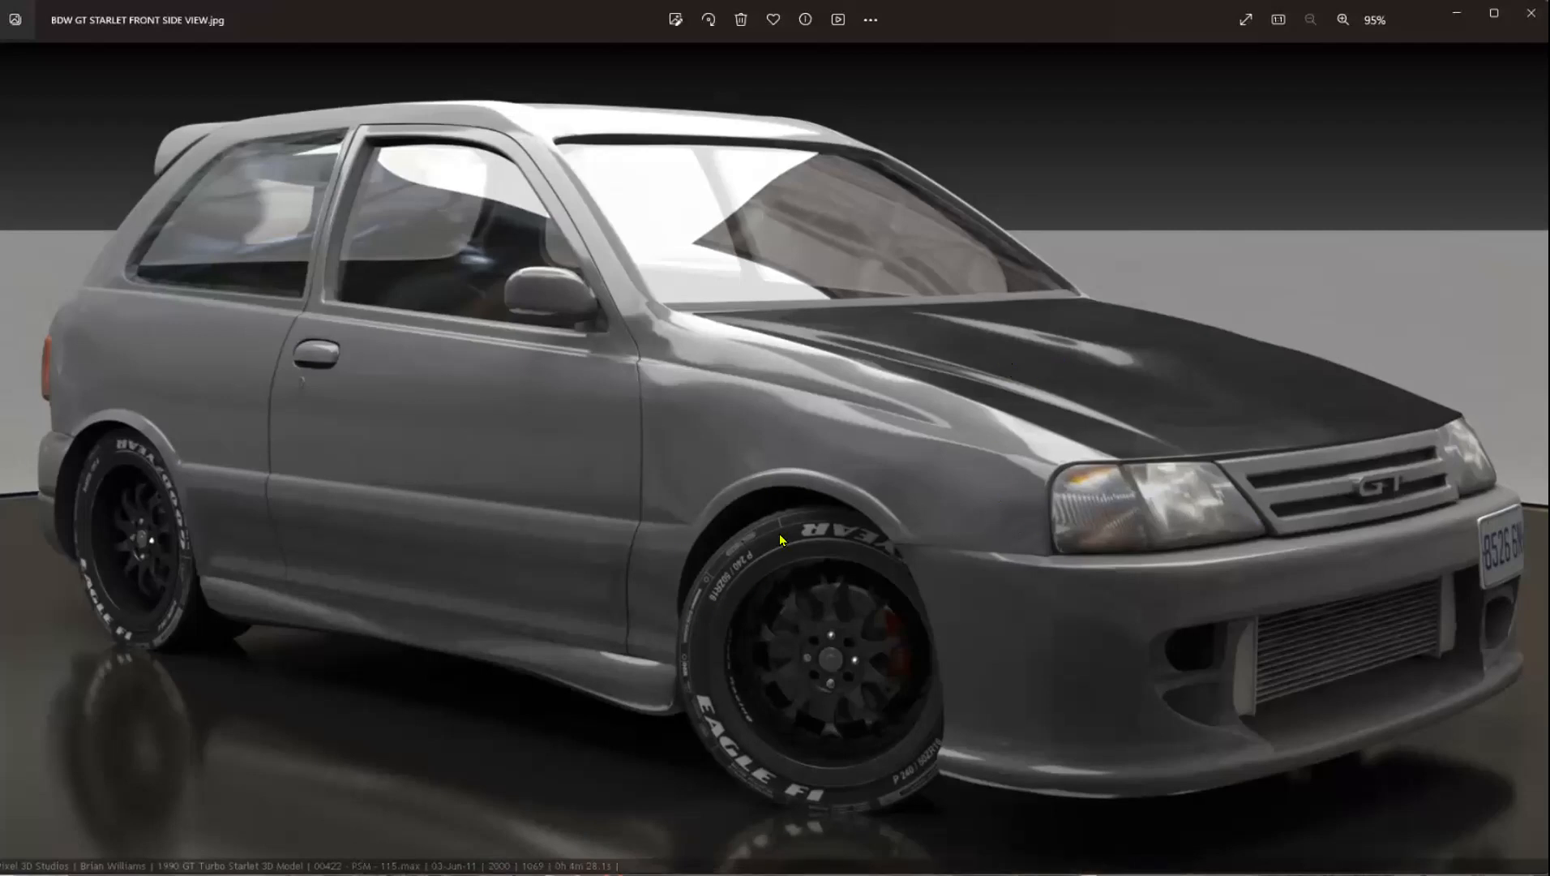
scroll(612, 320, "up", 7)
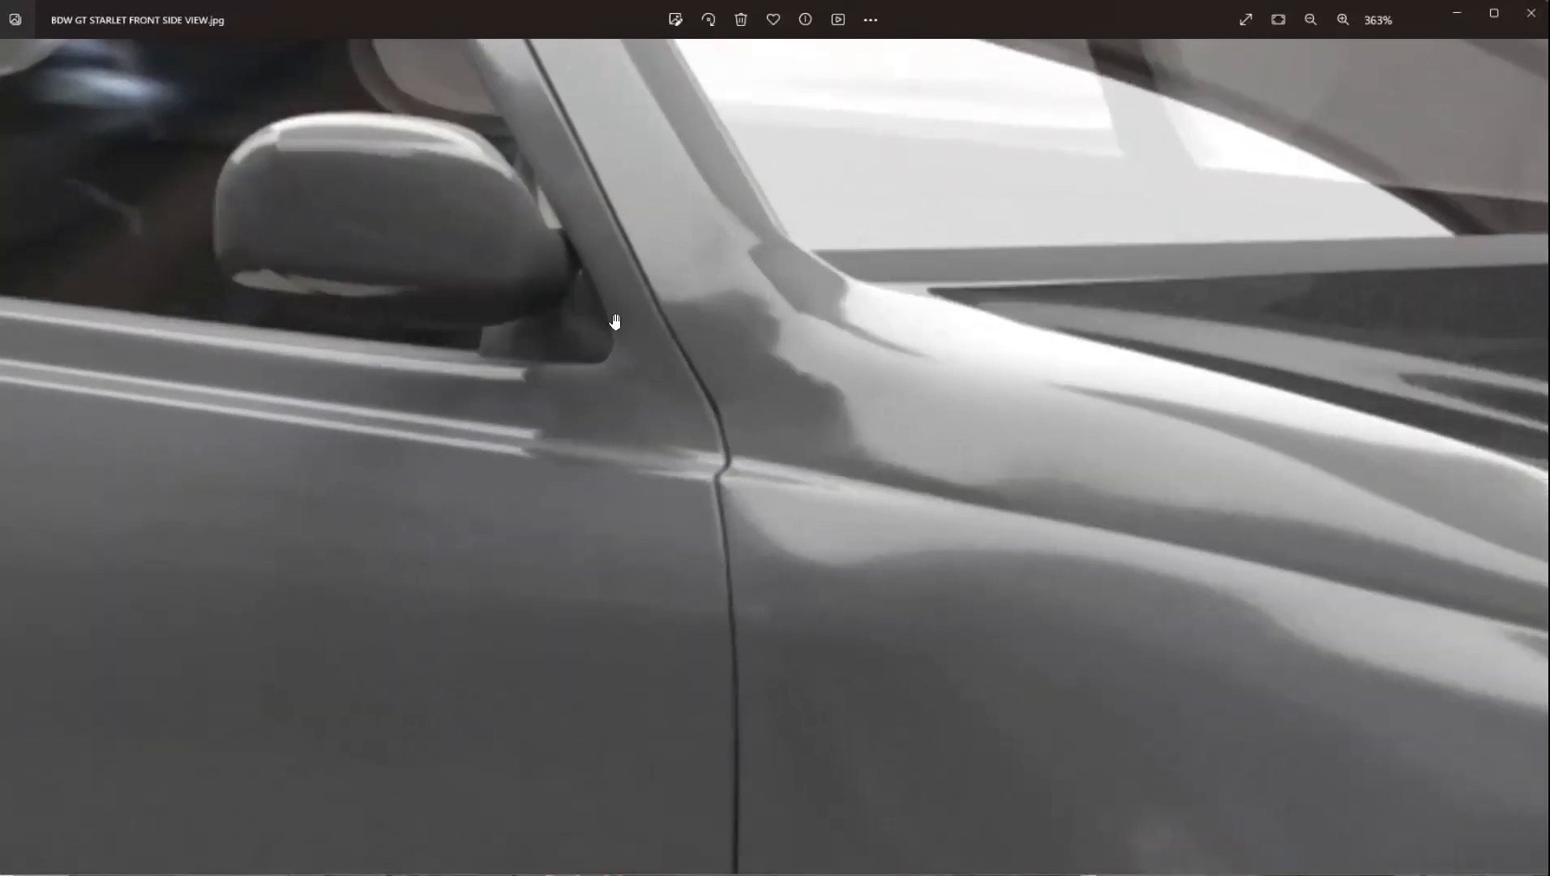
Examine the front side view render up close from the side mirror along the fender to the front wheel.
left_click_drag(745, 560, 592, 366)
left_click_drag(775, 540, 699, 230)
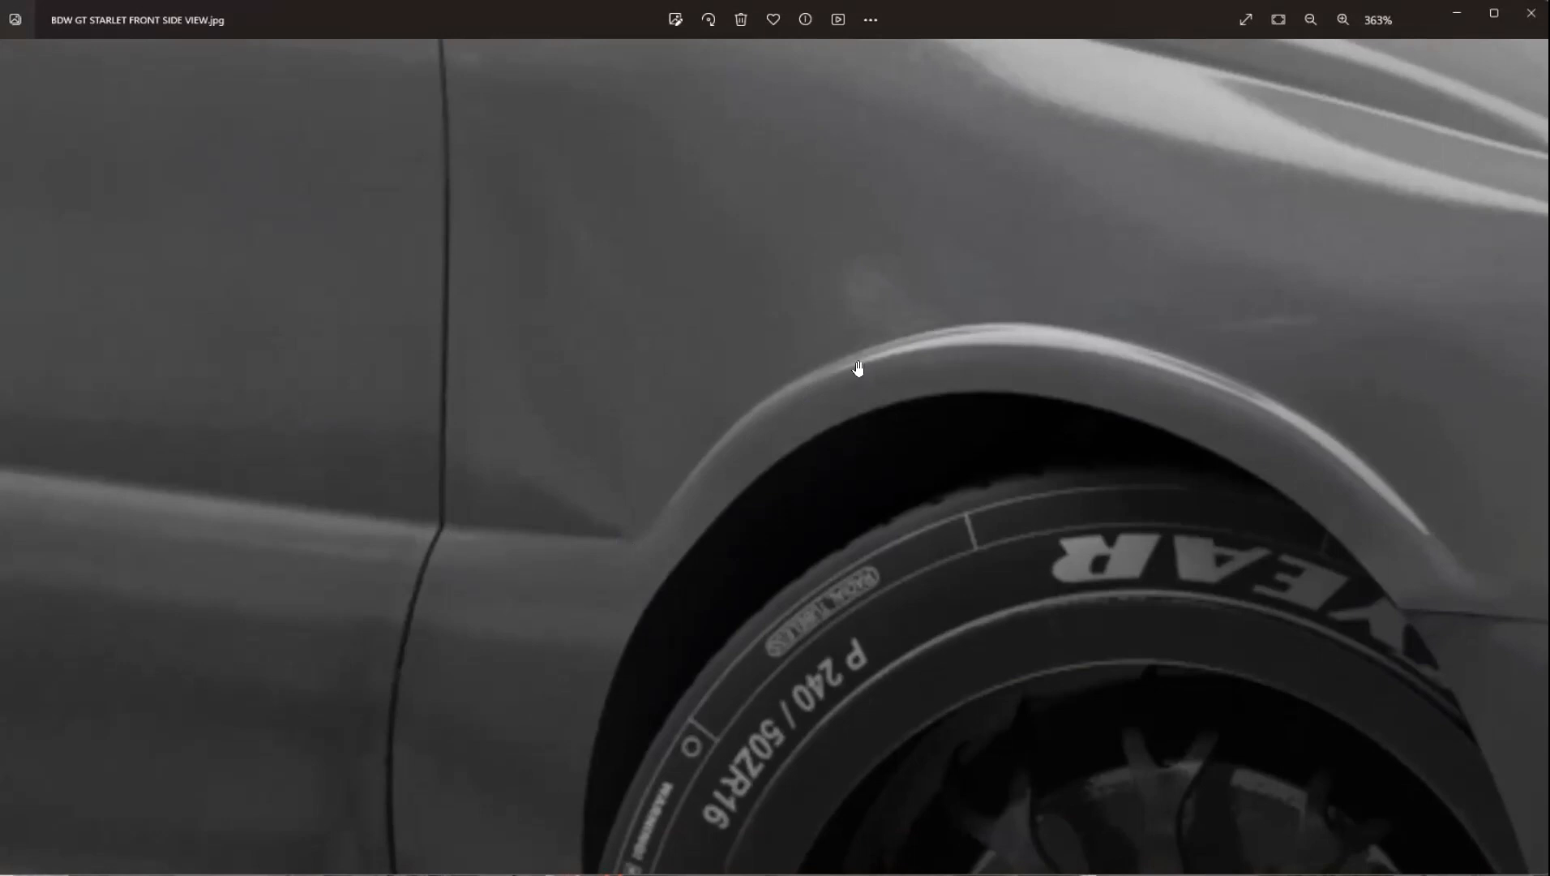
left_click_drag(1128, 554, 887, 287)
left_click_drag(990, 623, 940, 418)
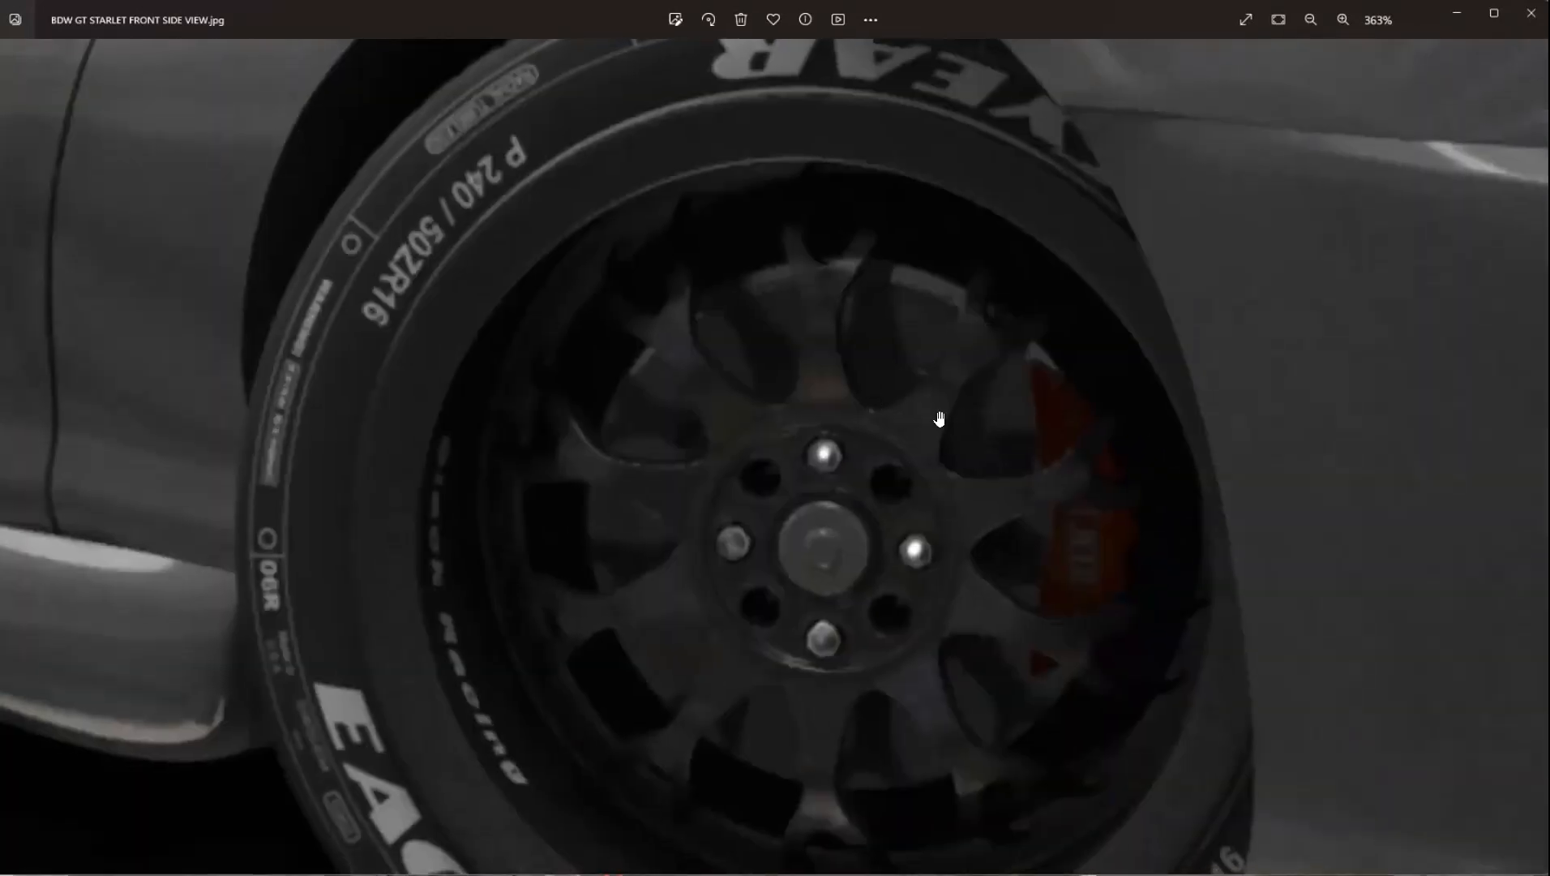
scroll(944, 411, "down", 6)
Browse forward to the front view rim render and examine the tyre lettering, rim spokes and brake disc up close.
key("Right")
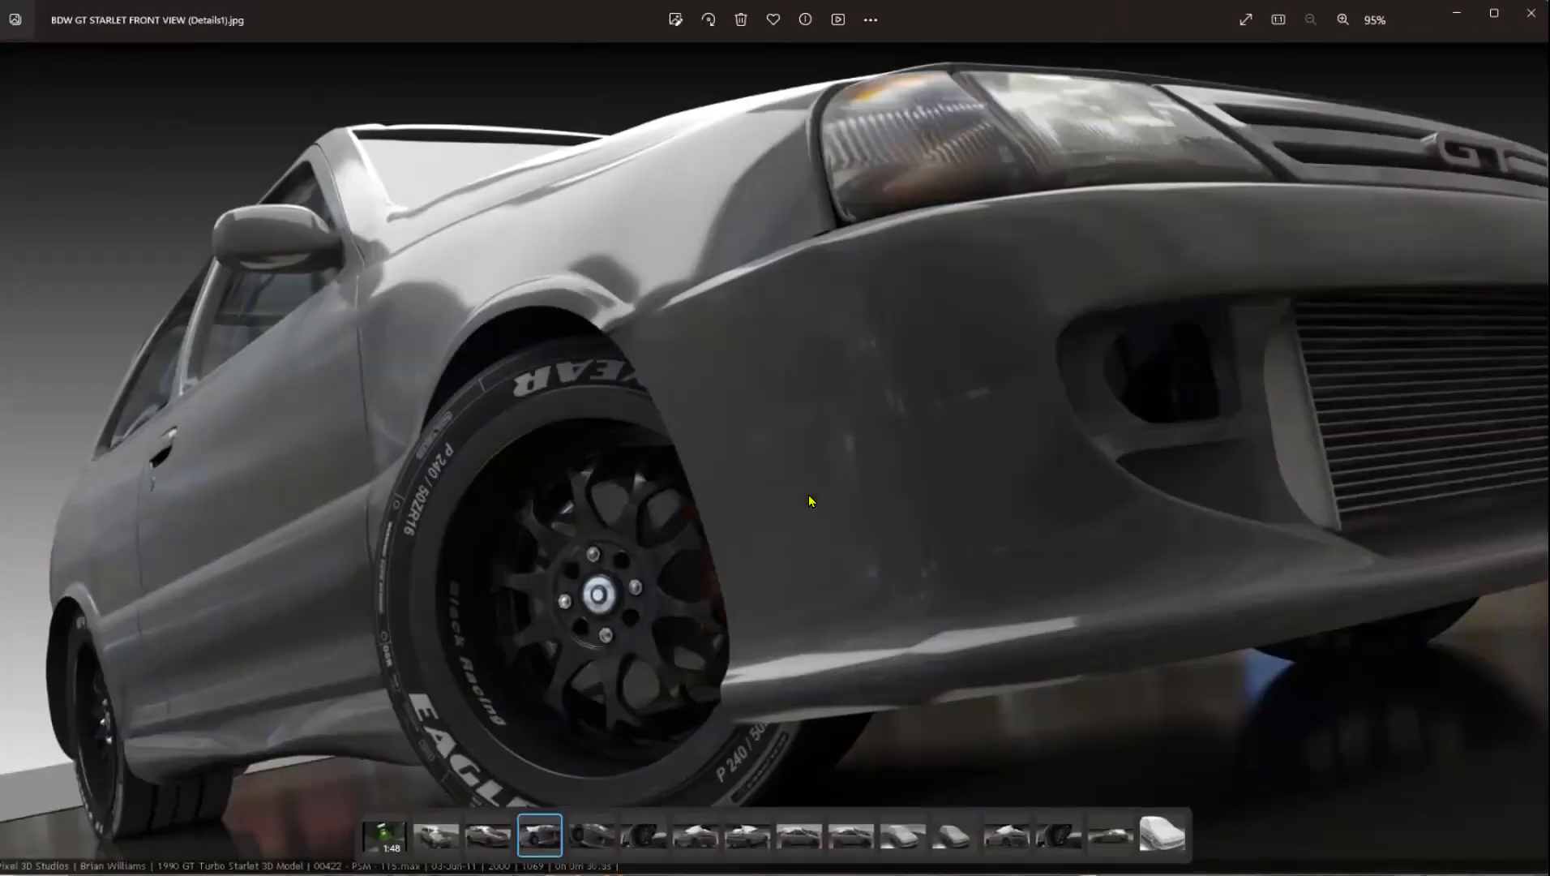
key("Right")
key("Right")
scroll(658, 516, "up", 5)
left_click_drag(580, 497, 1042, 135)
left_click_drag(613, 435, 703, 336)
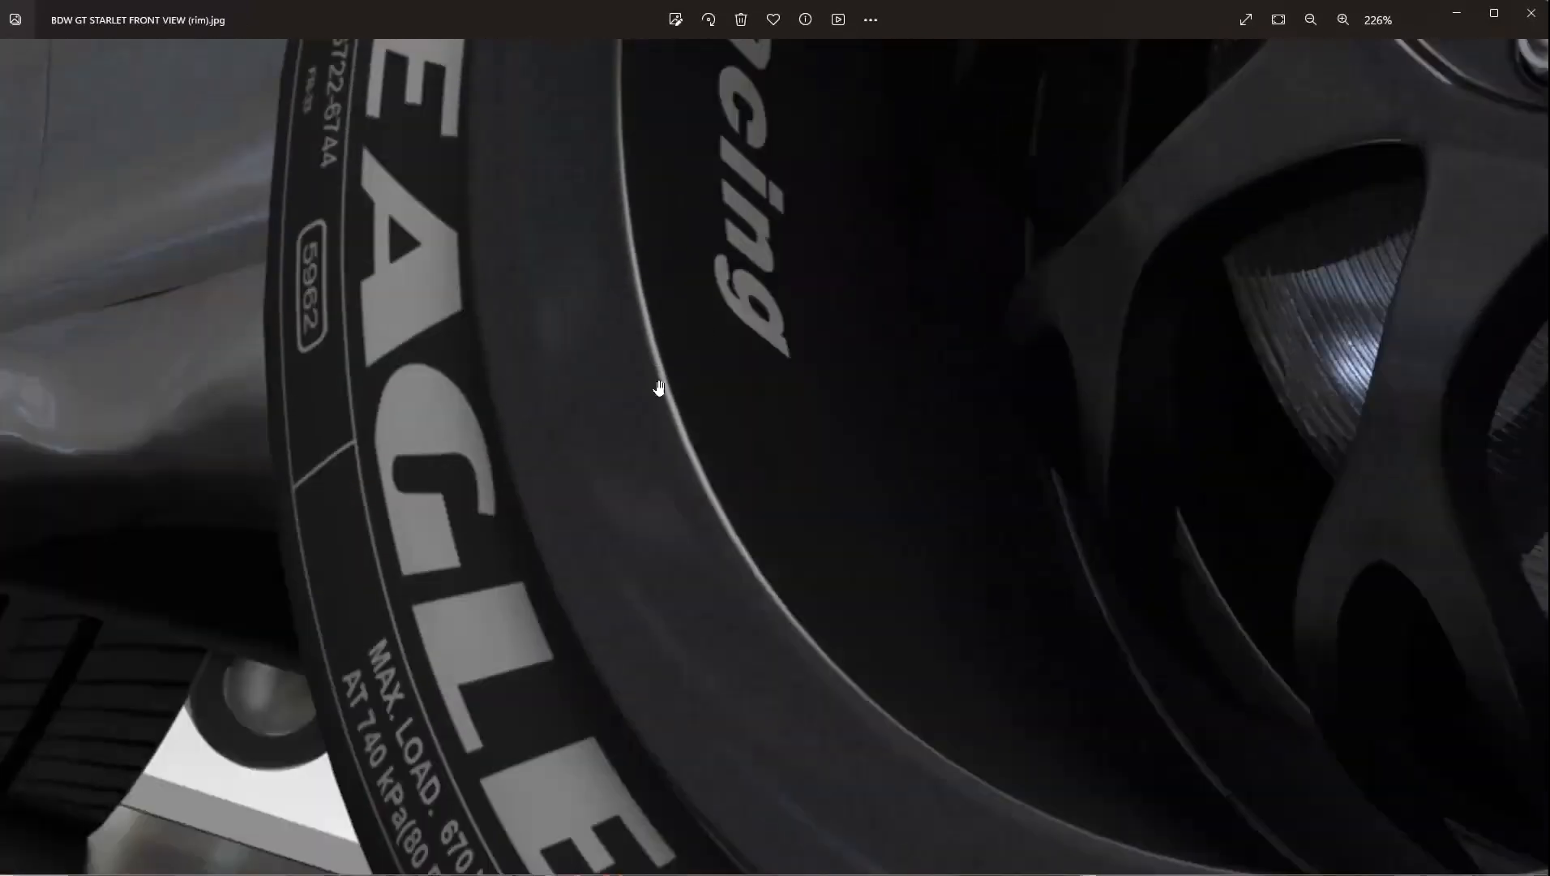
left_click_drag(1032, 544, 706, 450)
left_click_drag(1032, 459, 794, 381)
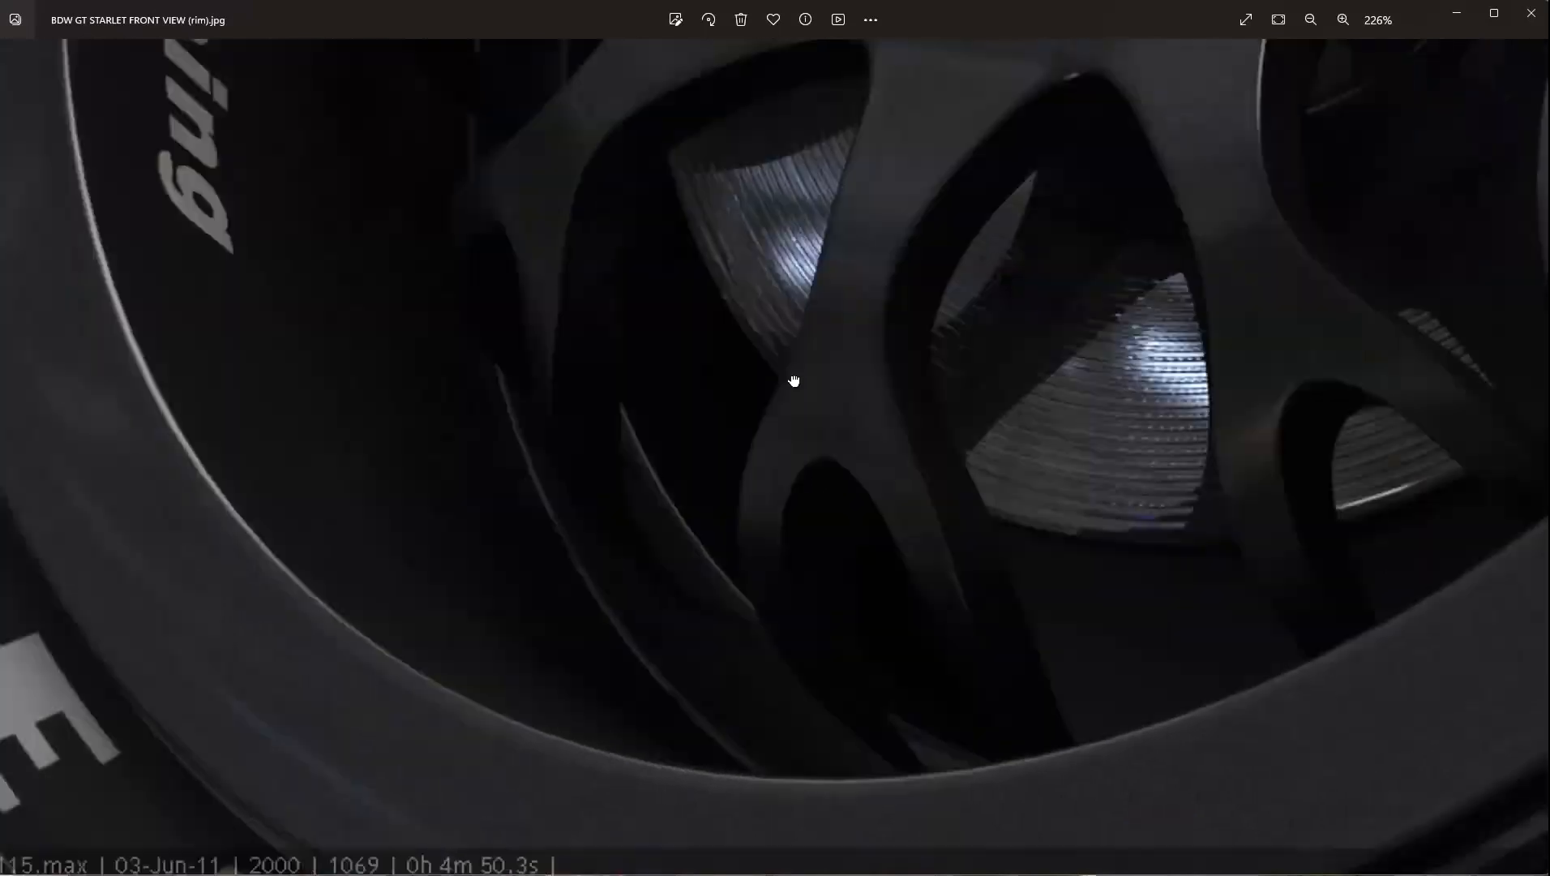
Minimize both image viewer windows and 3ds Max to return to SketchUp and the Miro sketch.
left_click(1456, 14)
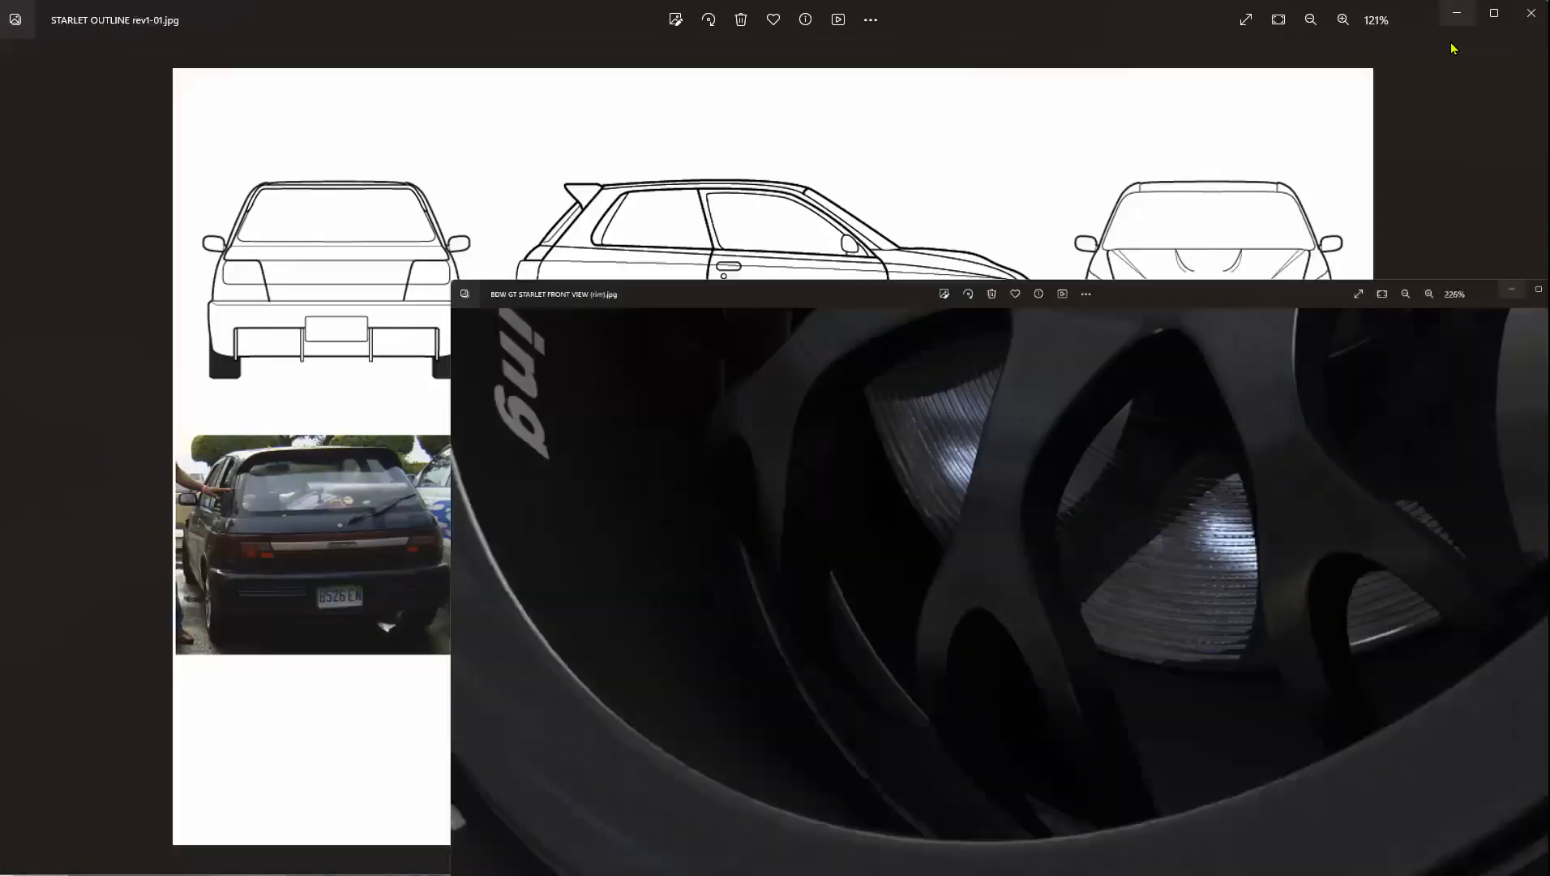
left_click(1456, 13)
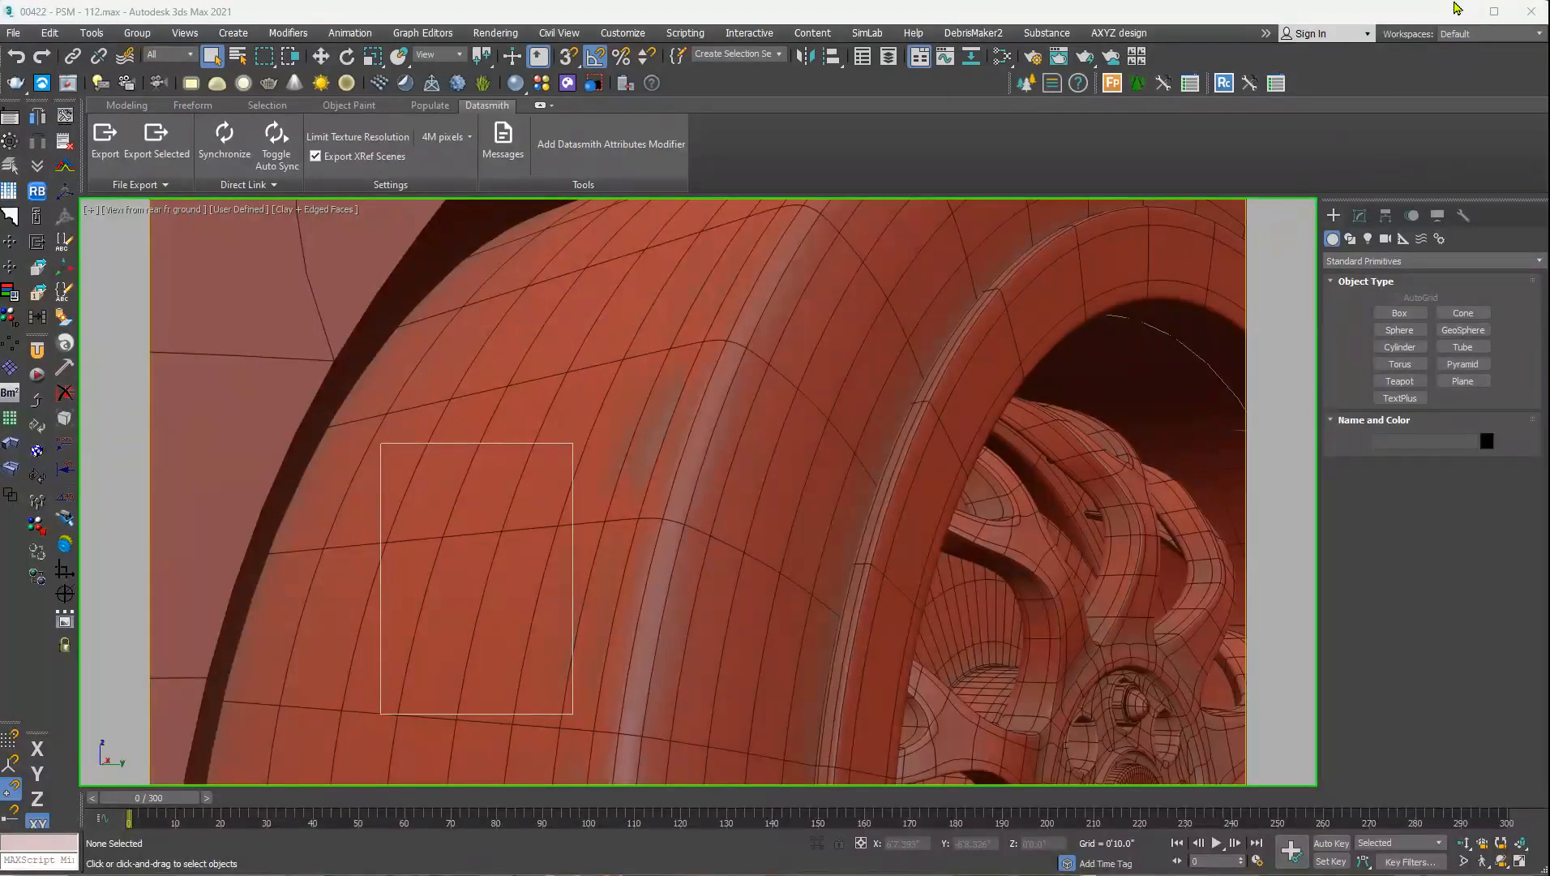
left_click(1457, 11)
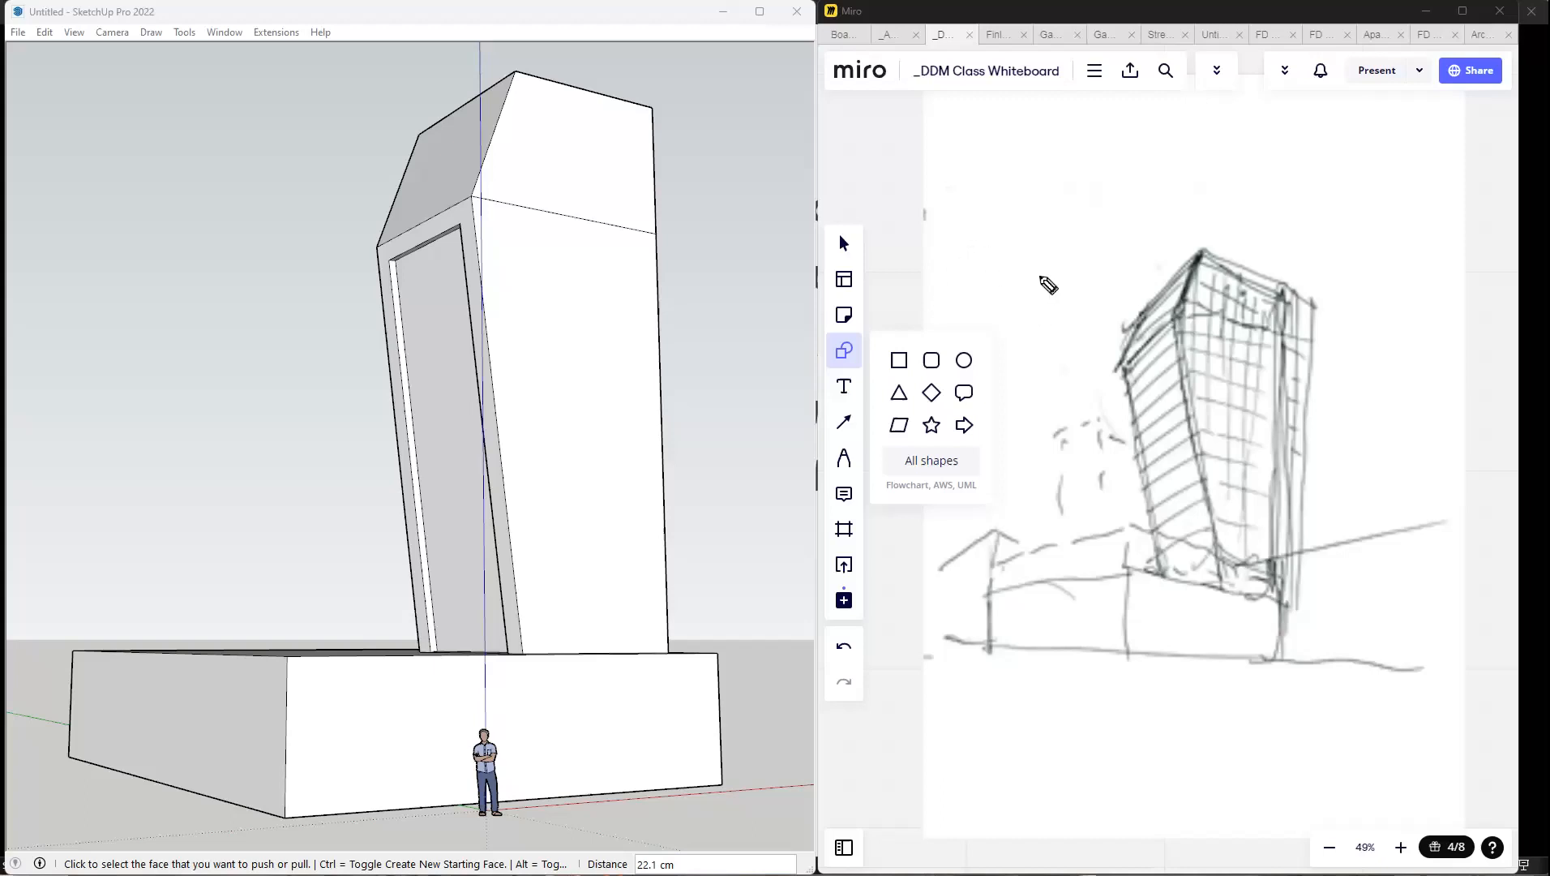
Draw a curved annotation arrow from the top of the Miro tower sketch toward the SketchUp tower and clear it.
mouse_move(1117, 317)
left_mouse_down()
mouse_move(732, 244)
mouse_move(767, 285)
left_mouse_up()
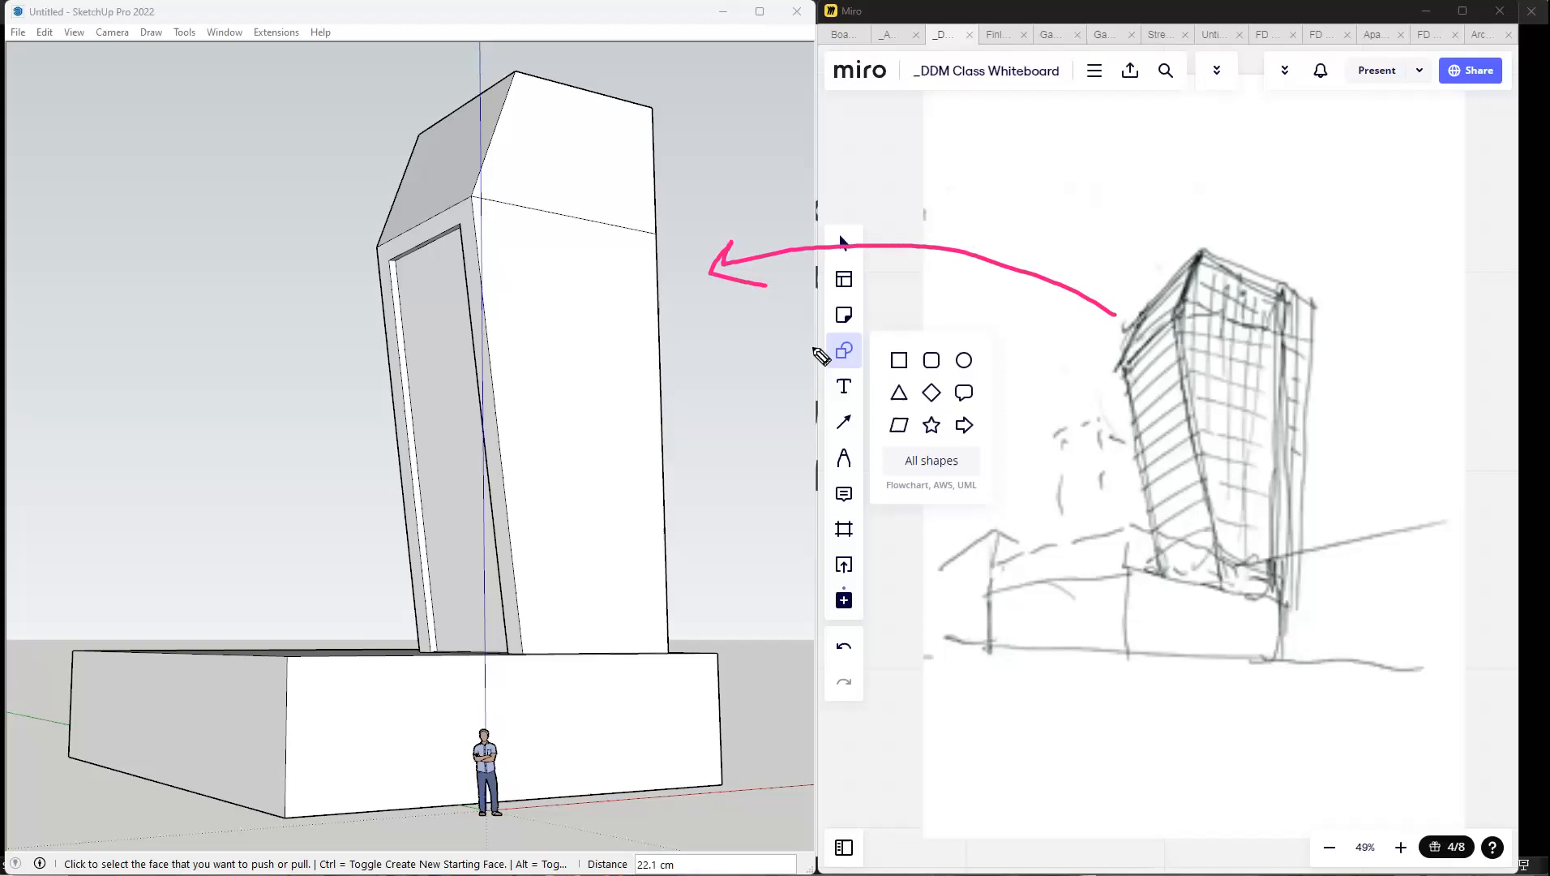
left_click(777, 266)
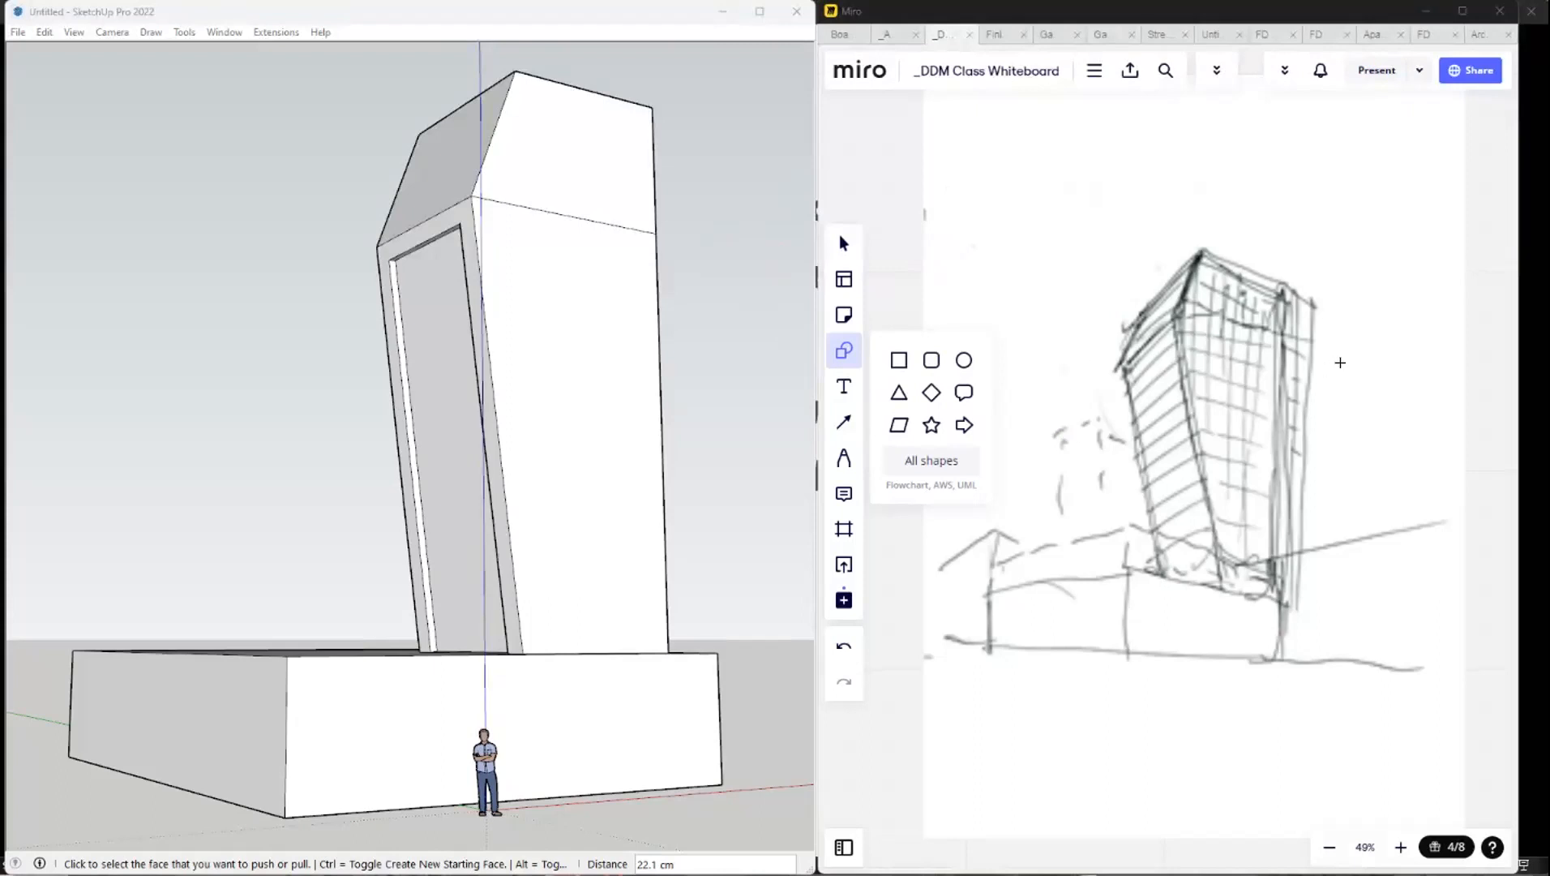